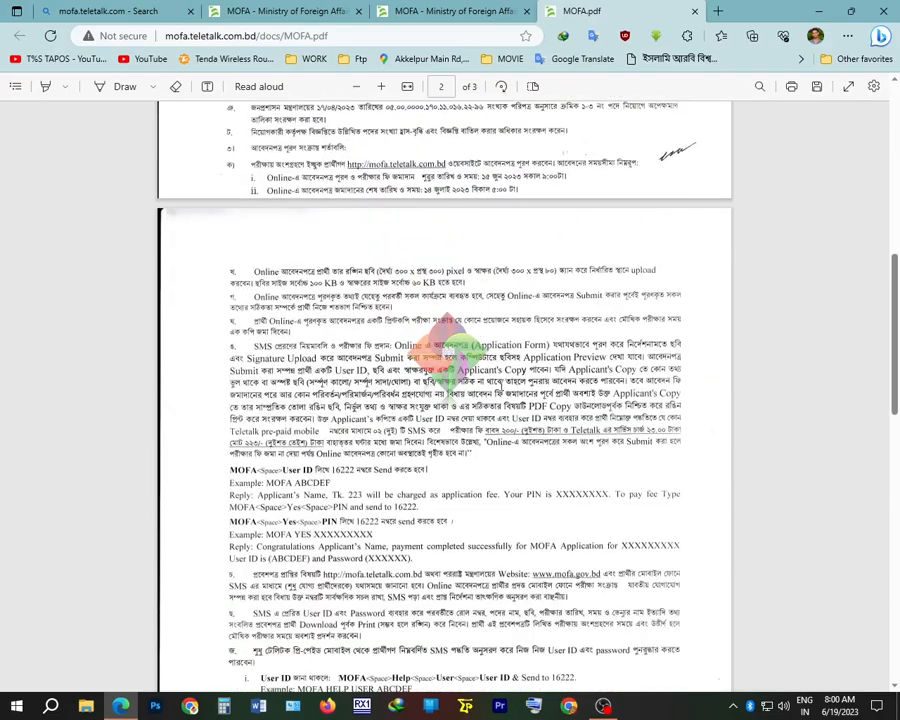
Read the circular's photo and signature size line and the Applicant's copy paragraph
{"action": "left_click_drag", "start_coordinate": [276, 271], "coordinate": [645, 272]}
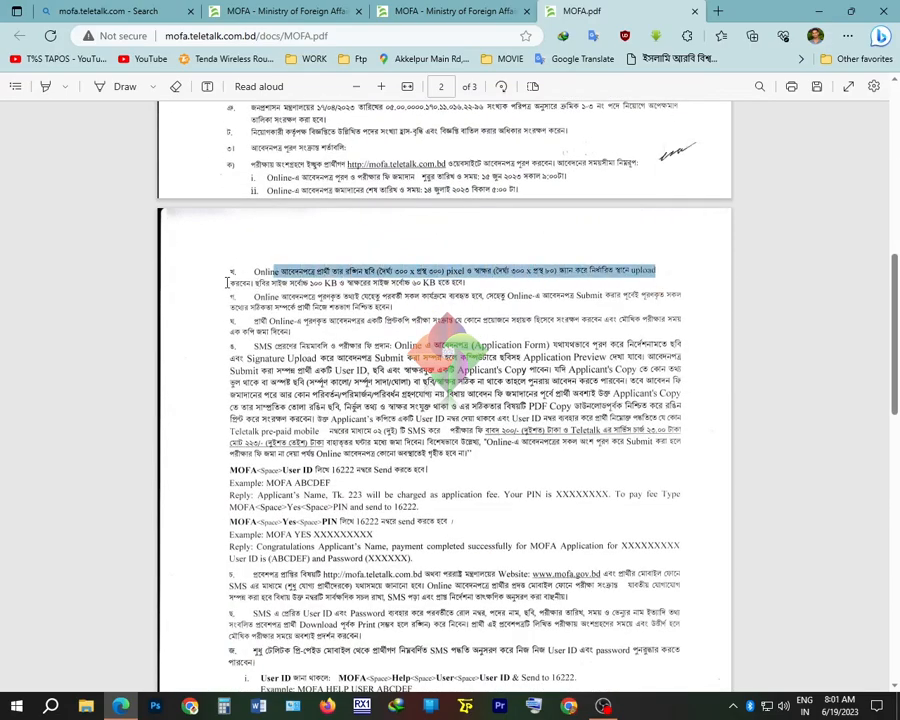
{"action": "left_click", "coordinate": [309, 280]}
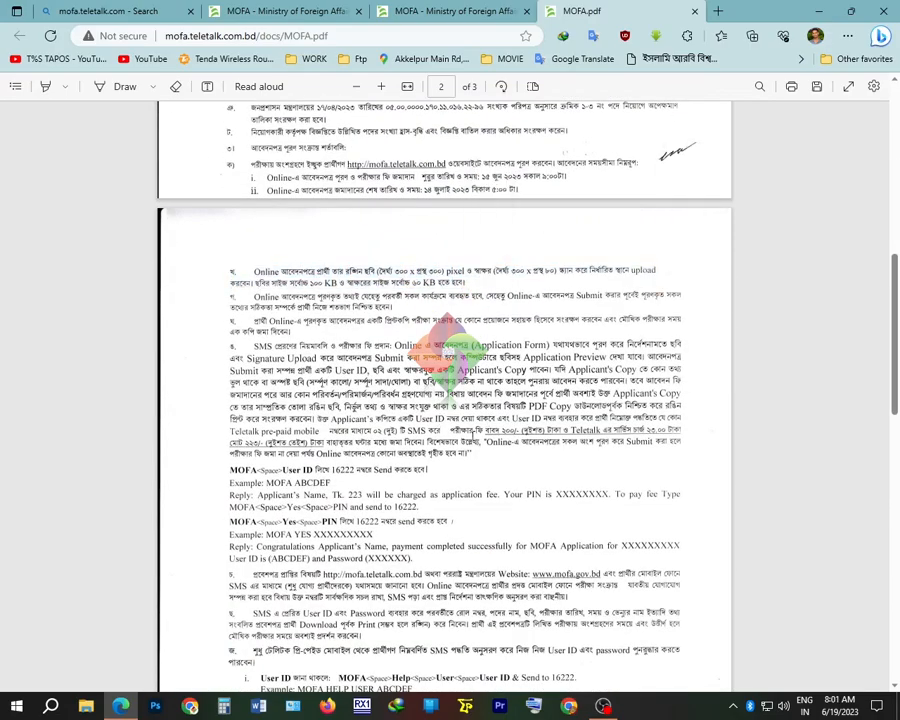
{"action": "left_click_drag", "start_coordinate": [316, 418], "coordinate": [470, 453]}
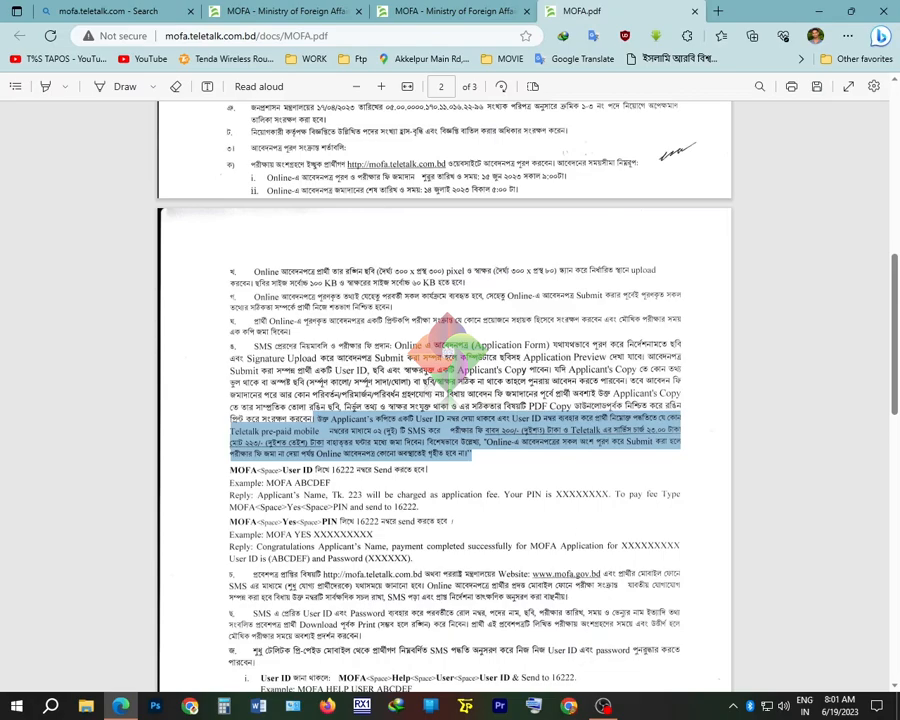
{"action": "scroll", "coordinate": [448, 356], "scroll_direction": "down", "scroll_amount": 1}
Highlight and inspect the MOFA User ID and MOFA YES PIN SMS payment examples
{"action": "left_click_drag", "start_coordinate": [231, 428], "coordinate": [414, 428]}
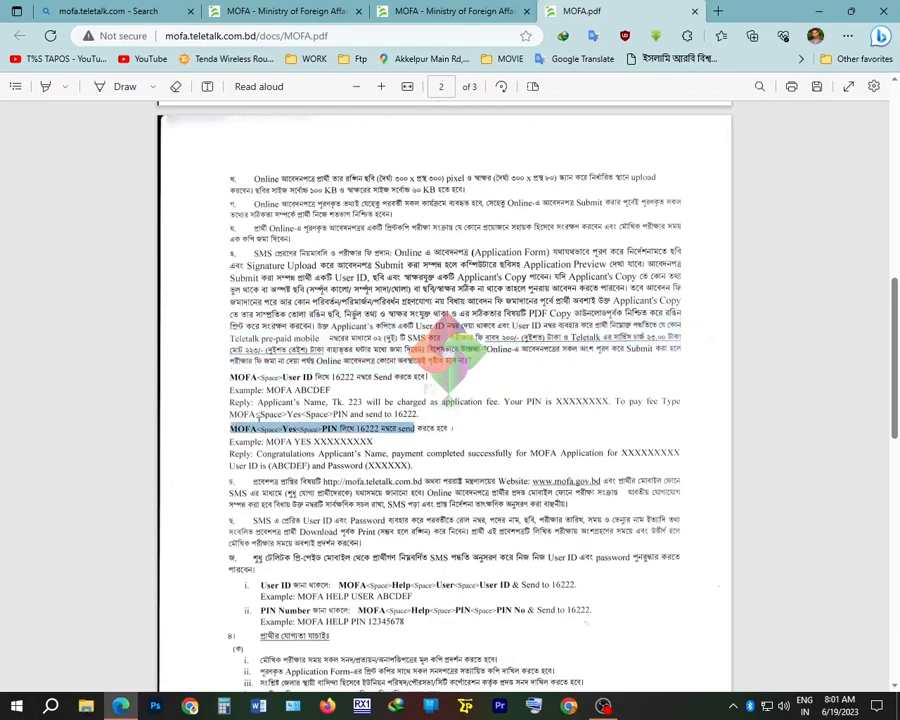
{"action": "left_click_drag", "start_coordinate": [231, 376], "coordinate": [428, 376]}
{"action": "left_click_drag", "start_coordinate": [266, 390], "coordinate": [327, 388]}
{"action": "right_click", "coordinate": [327, 388]}
{"action": "left_click_drag", "start_coordinate": [266, 441], "coordinate": [420, 414]}
{"action": "right_click", "coordinate": [341, 381]}
{"action": "left_click", "coordinate": [468, 594]}
Scroll to the circular's final page 3 with the exam marks tables
{"action": "scroll", "coordinate": [474, 555], "scroll_direction": "down", "scroll_amount": 10}
{"action": "scroll", "coordinate": [487, 567], "scroll_direction": "down", "scroll_amount": 5}
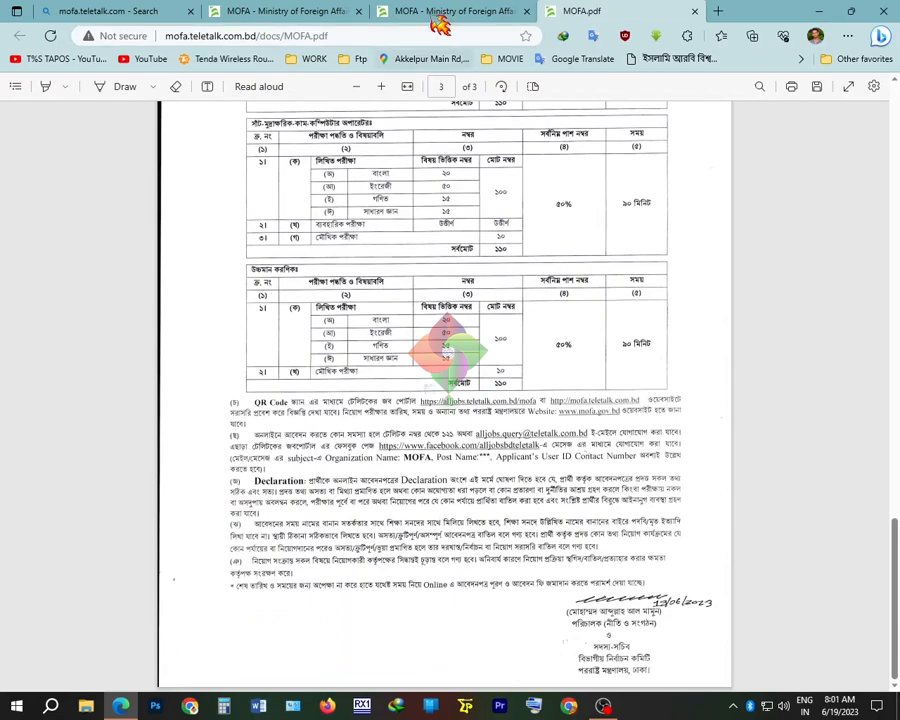
{"action": "left_click", "coordinate": [212, 16]}
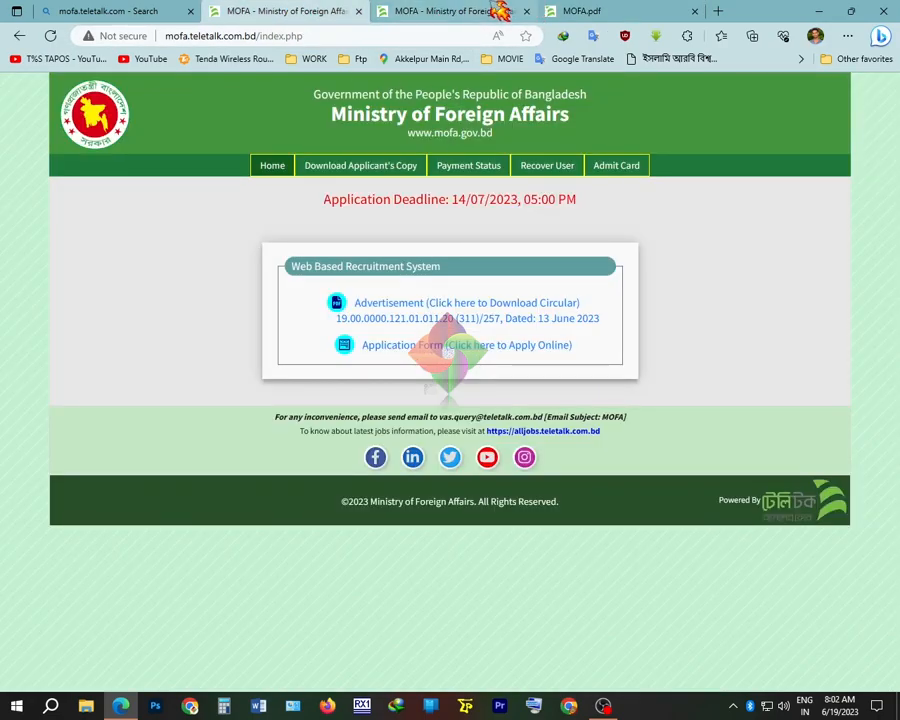
Start an Upper Division Clerk application in a new tab, answering No to premium membership
{"action": "right_click", "coordinate": [397, 347]}
{"action": "left_click", "coordinate": [450, 357]}
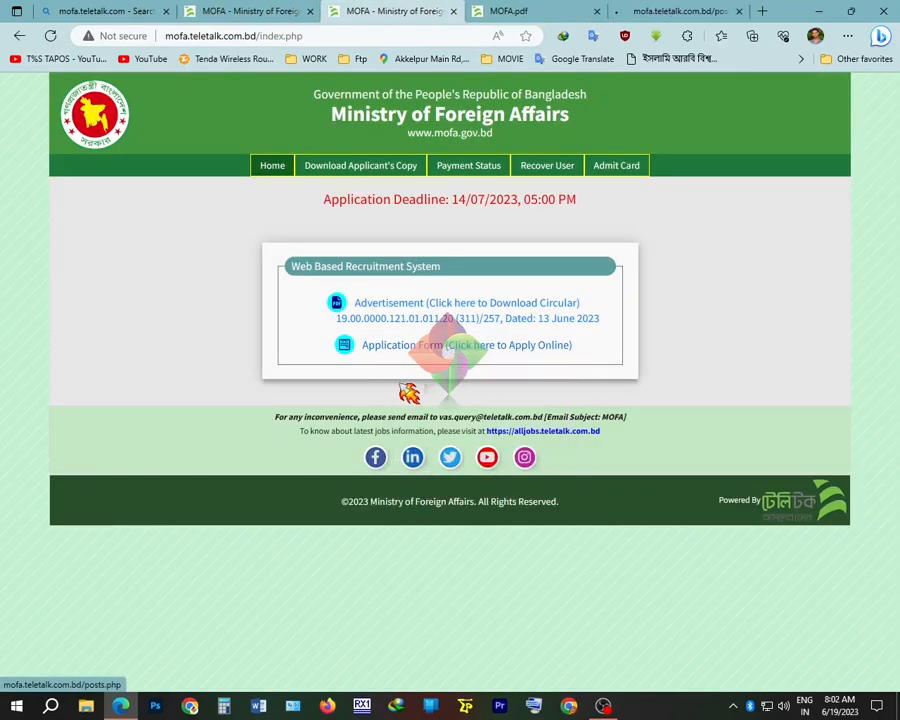
{"action": "left_click", "coordinate": [675, 12]}
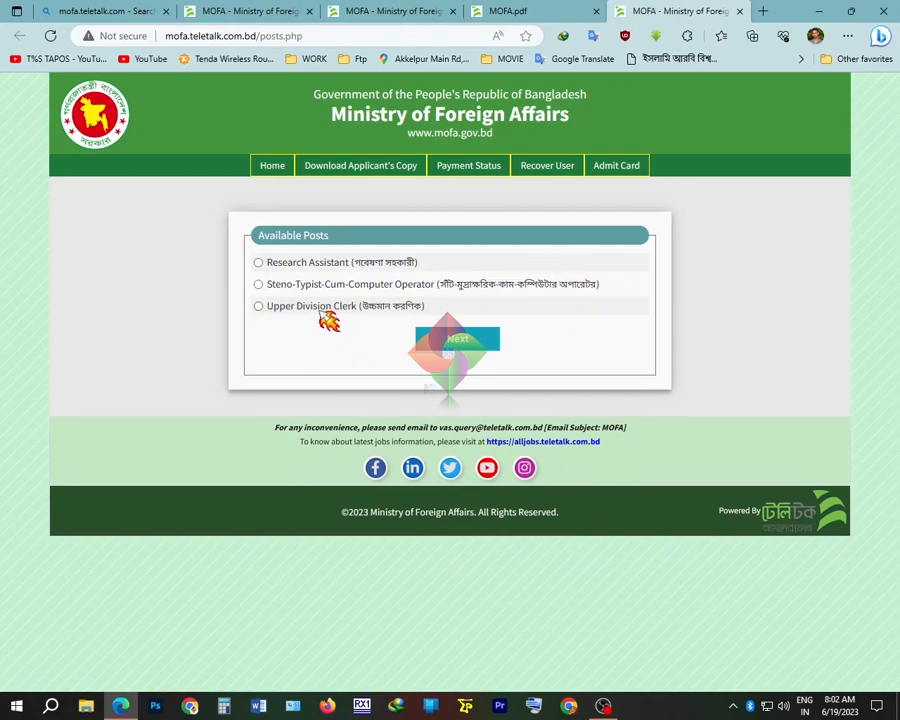
{"action": "left_click", "coordinate": [259, 307]}
{"action": "left_click", "coordinate": [463, 343]}
{"action": "left_click", "coordinate": [496, 277]}
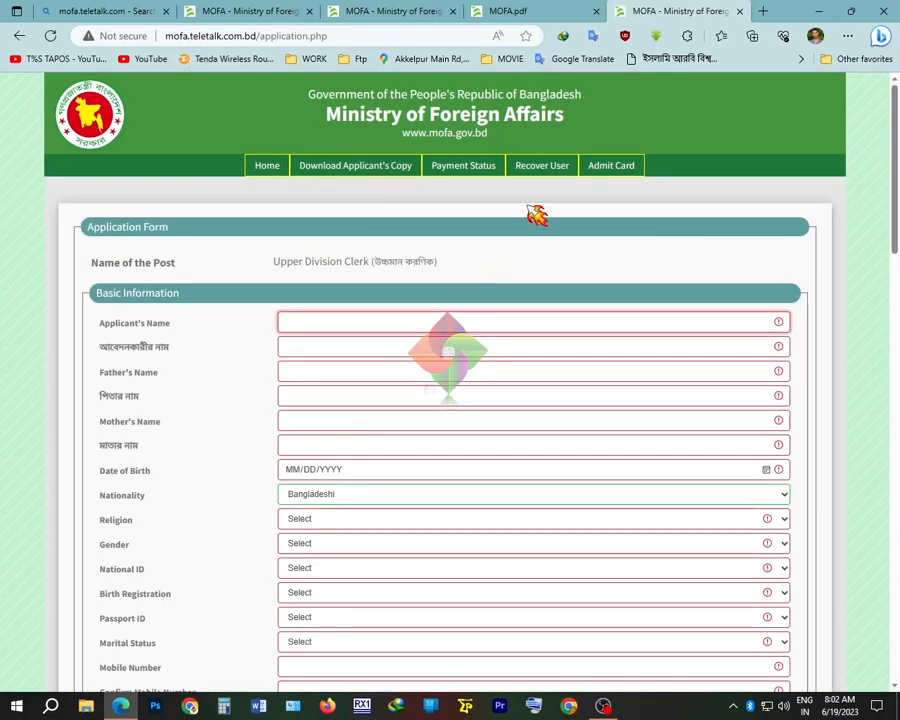
{"action": "left_click", "coordinate": [553, 11]}
{"action": "left_click", "coordinate": [280, 10]}
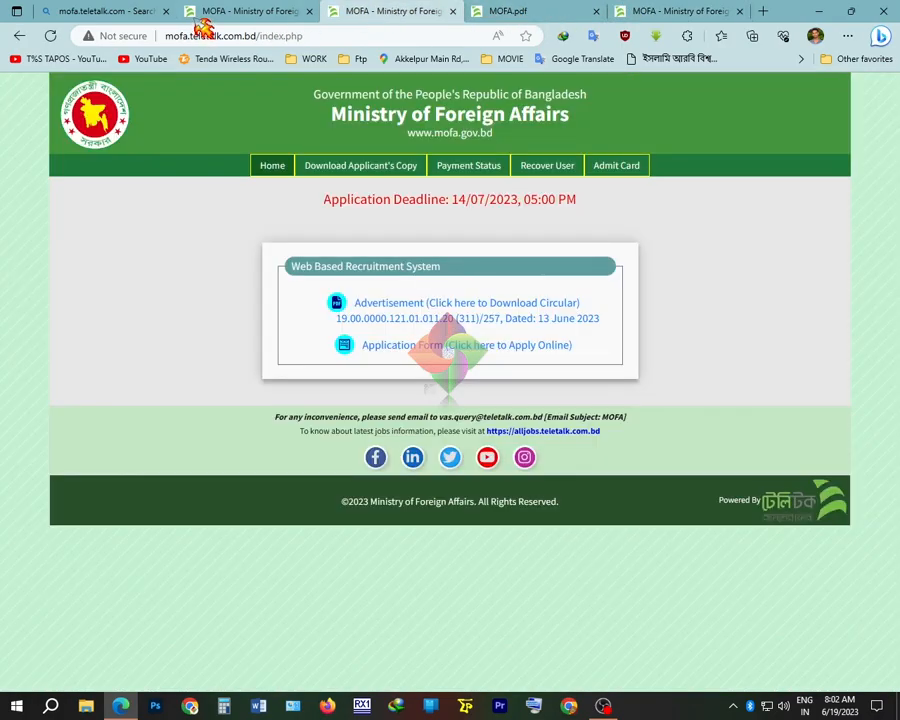
Enter the applicant's full name in English in Applicant's Name
{"action": "left_click", "coordinate": [650, 12]}
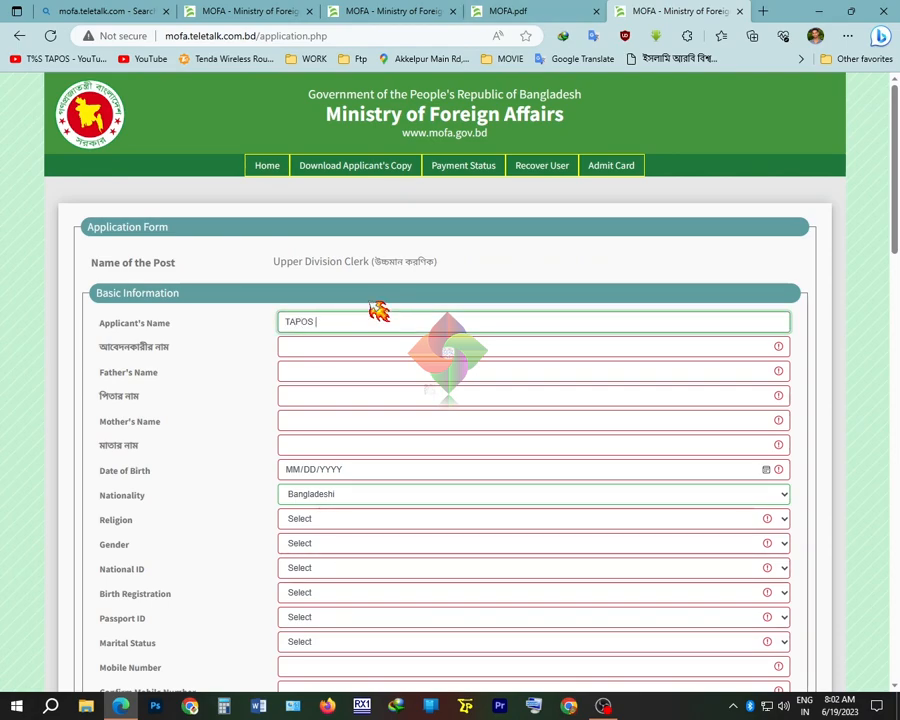
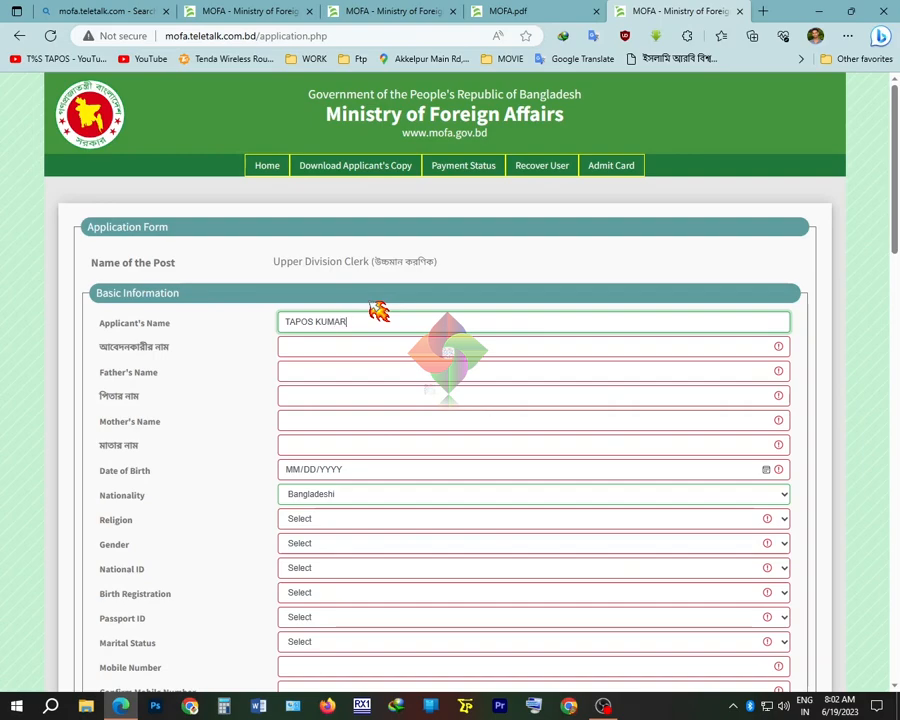
{"action": "left_click", "coordinate": [350, 346]}
{"action": "type", "text": "g"}
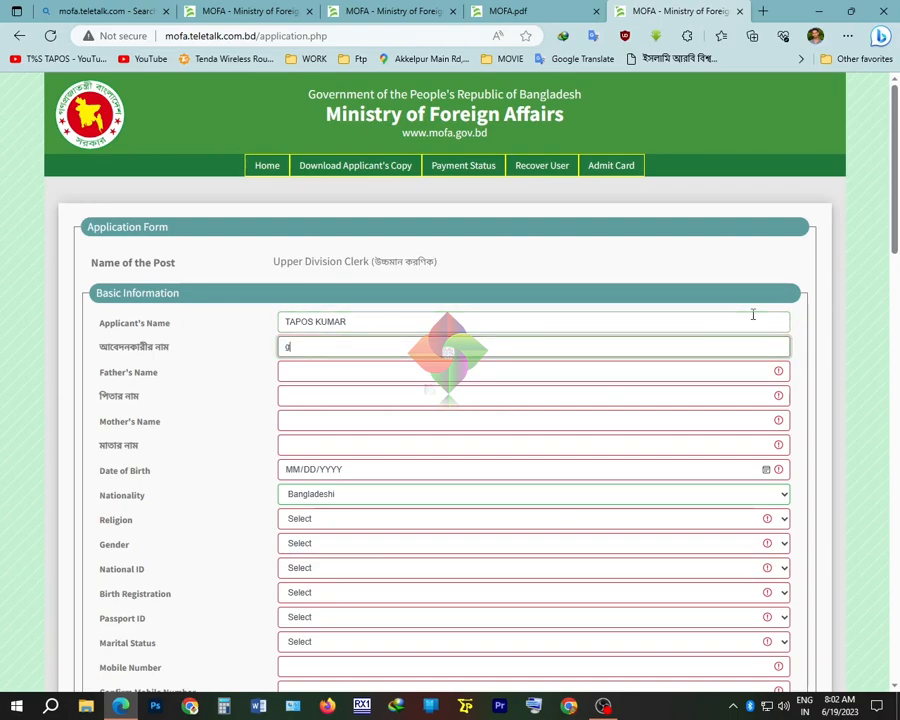
{"action": "key", "text": "BackSpace"}
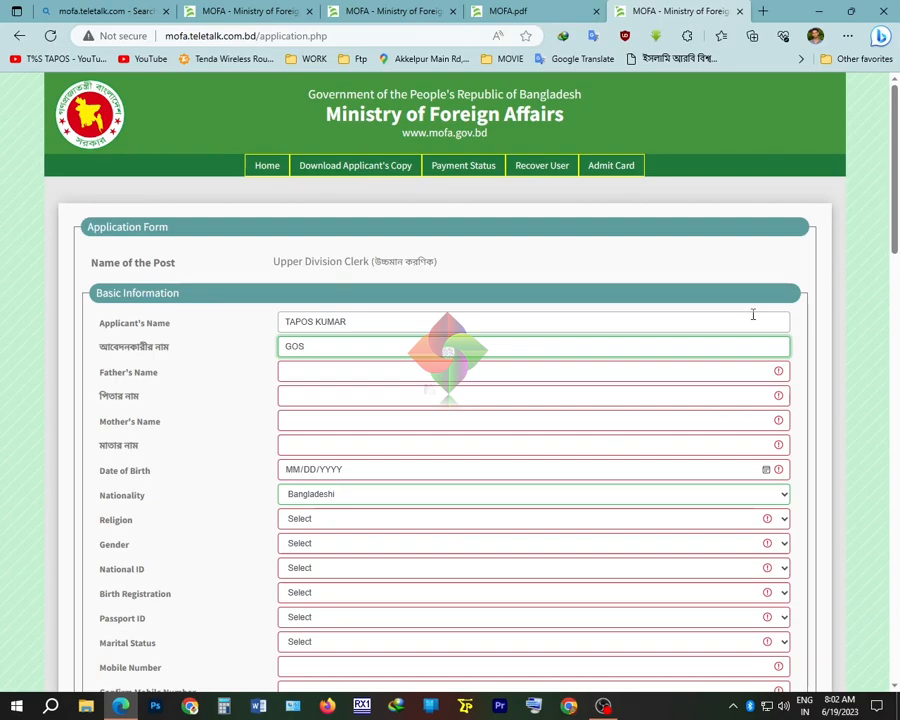
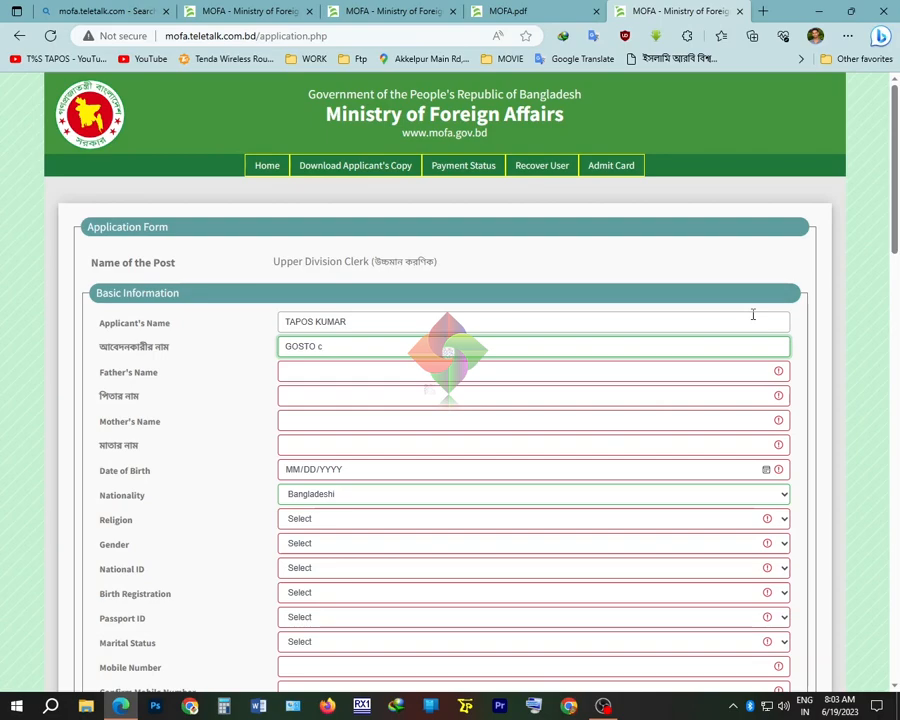
Fill in the father's and mother's names in English, dismissing the Bangla-only alert
{"action": "left_click", "coordinate": [411, 371]}
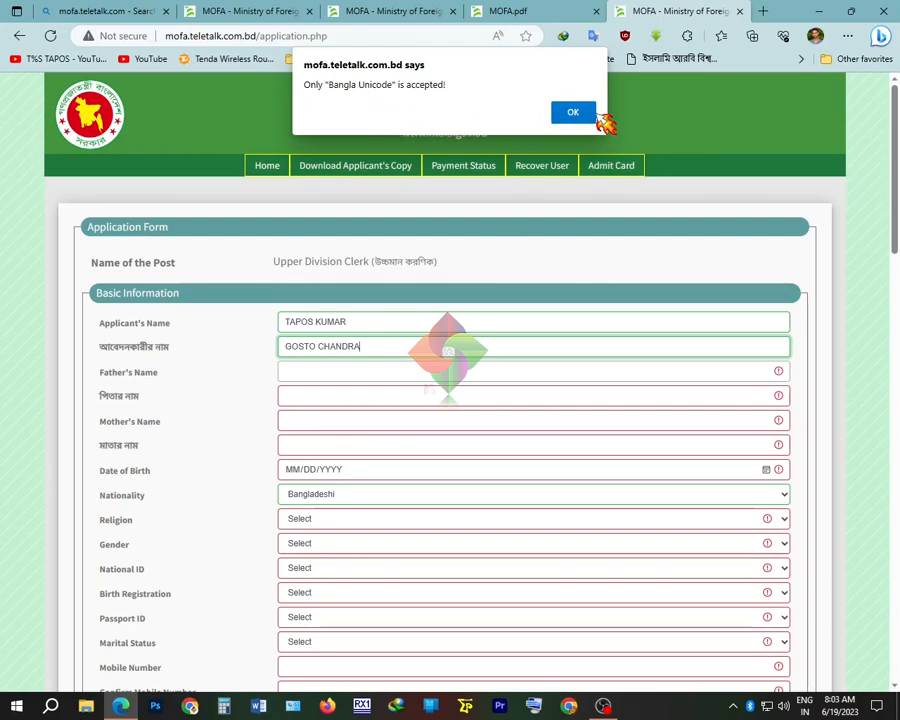
{"action": "left_click", "coordinate": [582, 112]}
{"action": "left_click_drag", "start_coordinate": [360, 346], "coordinate": [297, 372]}
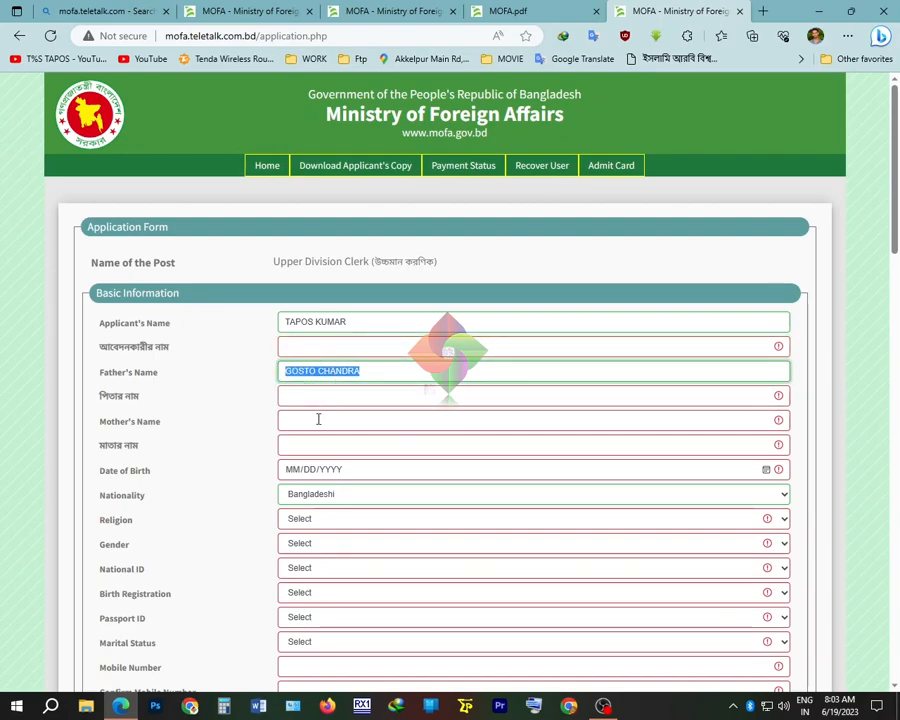
{"action": "left_click", "coordinate": [295, 420]}
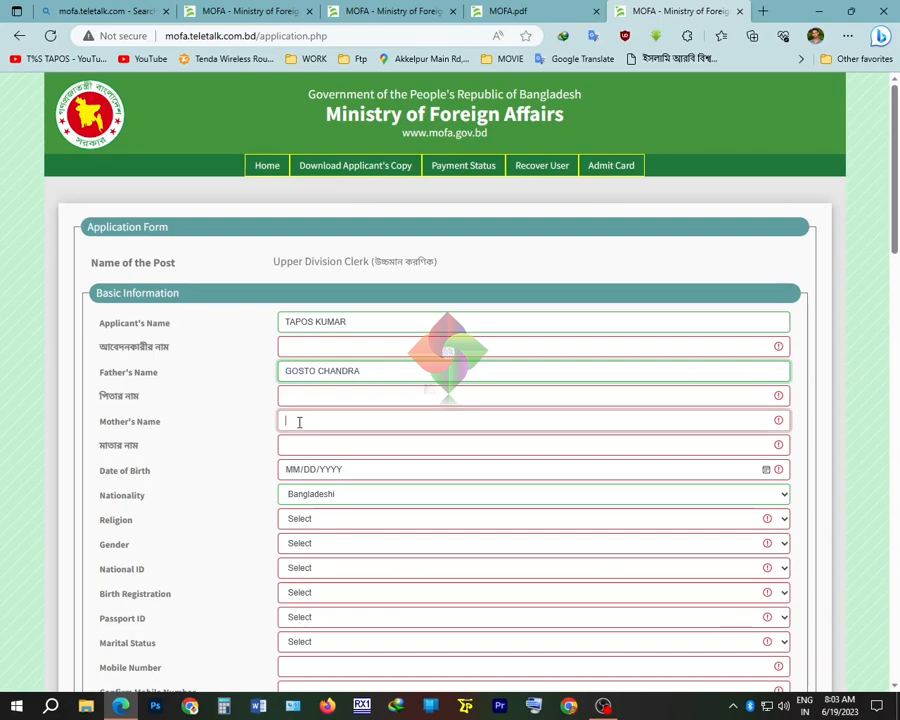
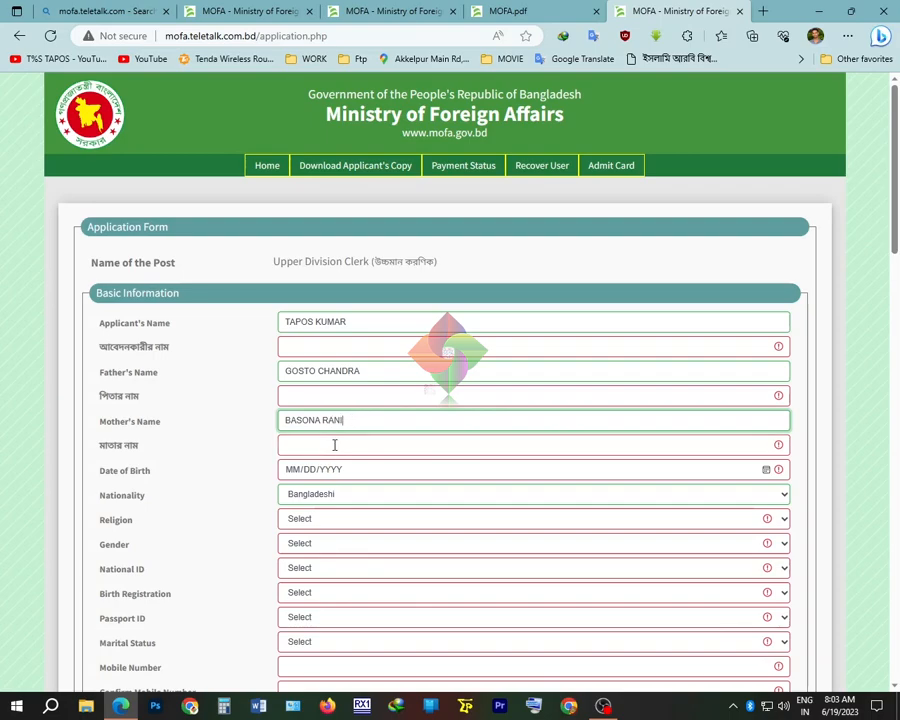
{"action": "left_click", "coordinate": [321, 345]}
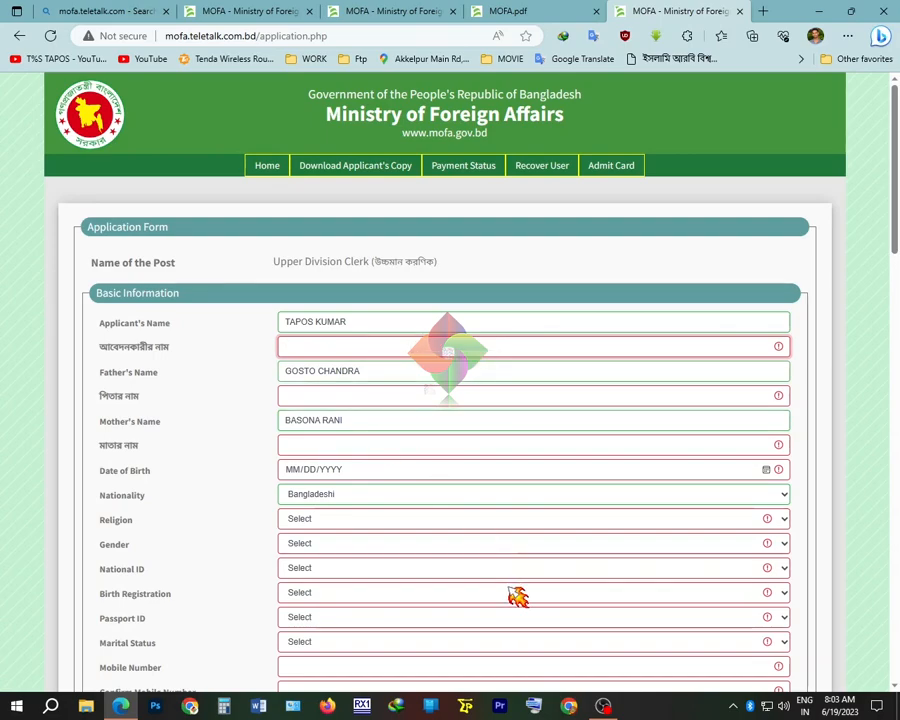
Switch typing to Bengali input using the On-Screen Keyboard
{"action": "left_click", "coordinate": [534, 706]}
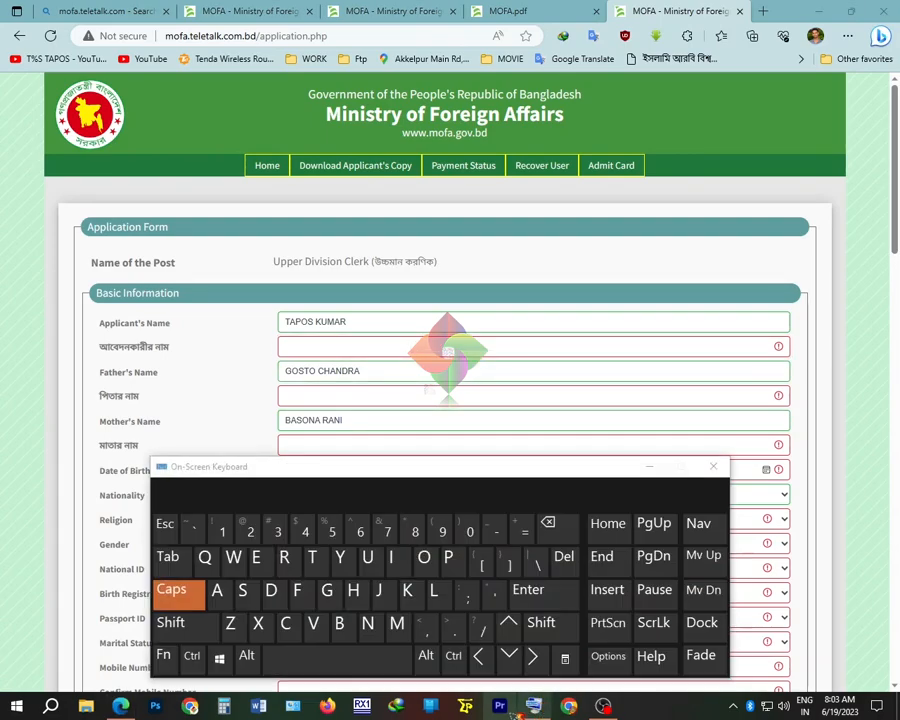
{"action": "left_click", "coordinate": [247, 657]}
{"action": "left_click", "coordinate": [192, 657]}
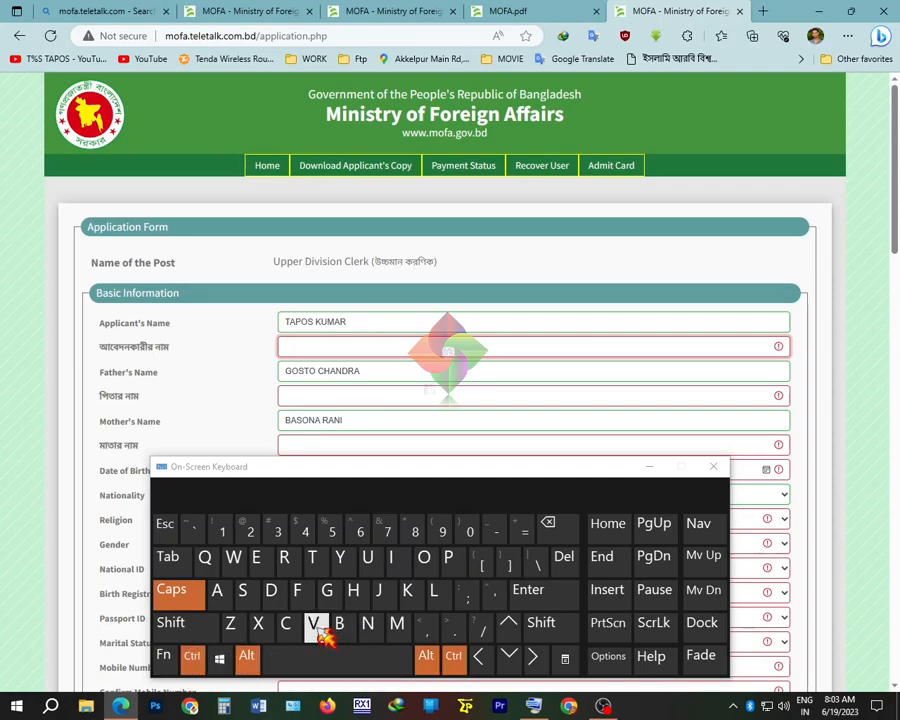
{"action": "left_click", "coordinate": [314, 624]}
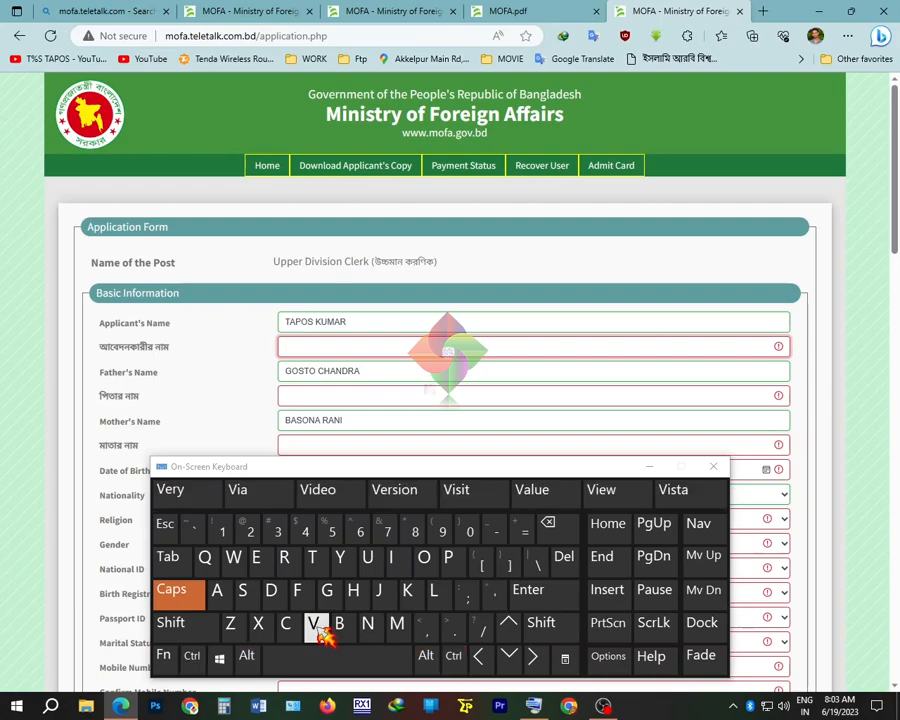
{"action": "left_click", "coordinate": [323, 347]}
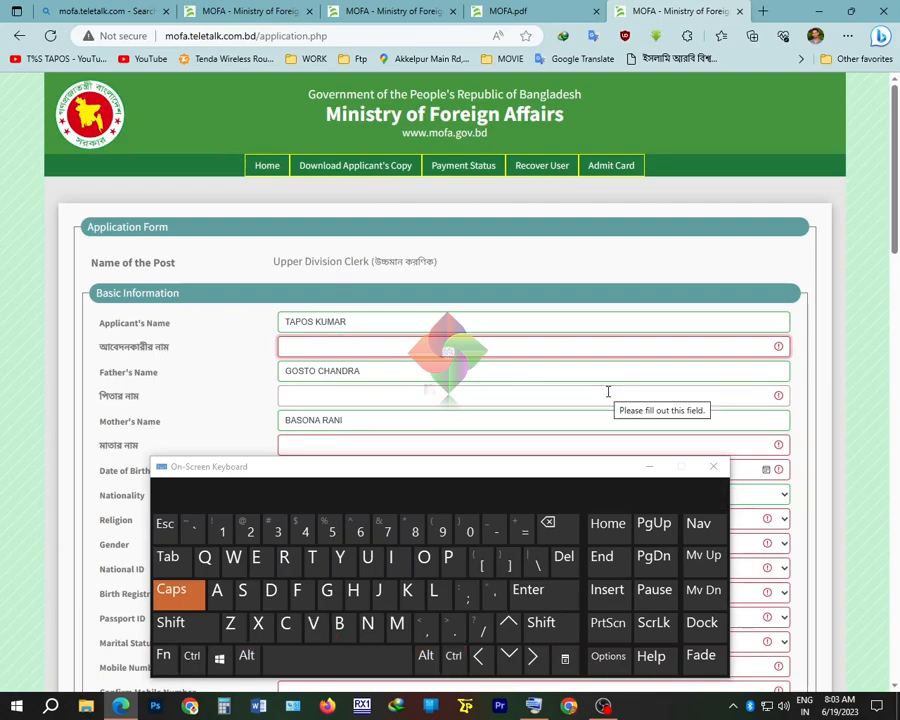
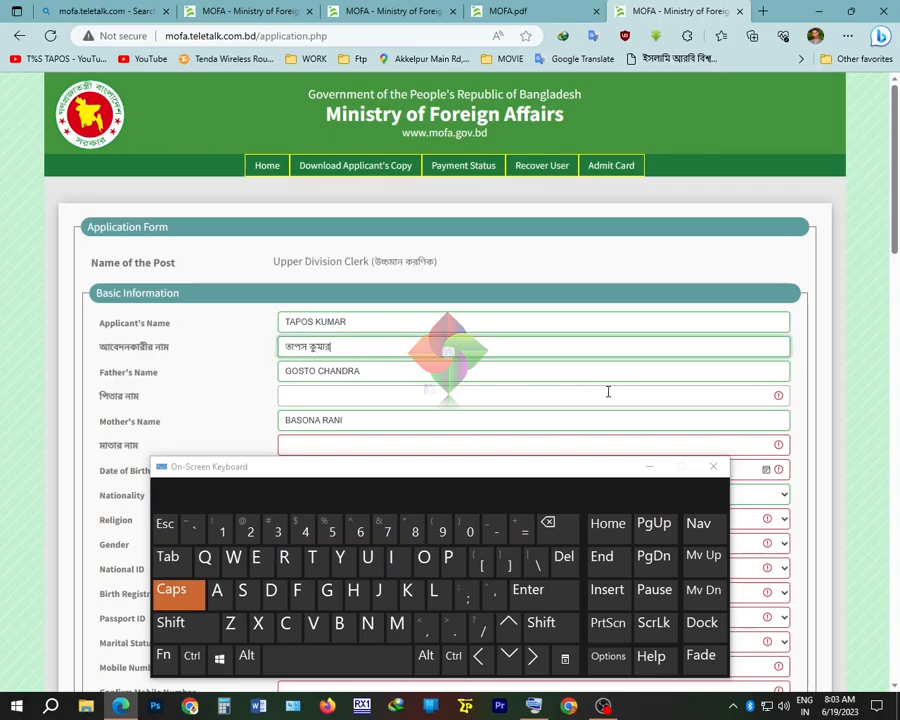
Type the applicant's, father's and mother's names in Bengali, fixing the mother's name ending
{"action": "left_click", "coordinate": [356, 397]}
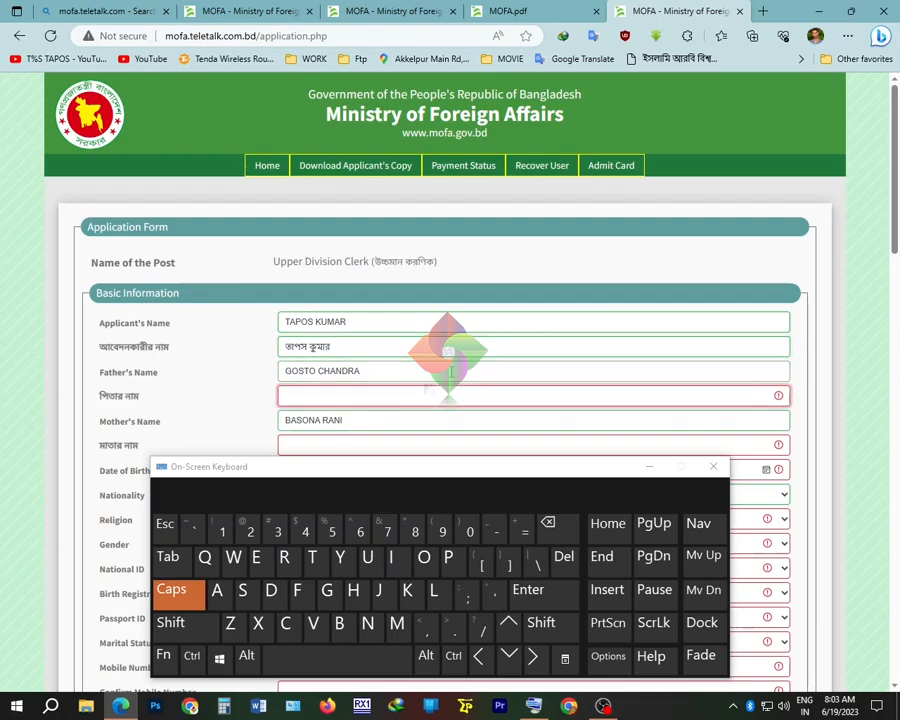
{"action": "type", "text": "গোষ্"}
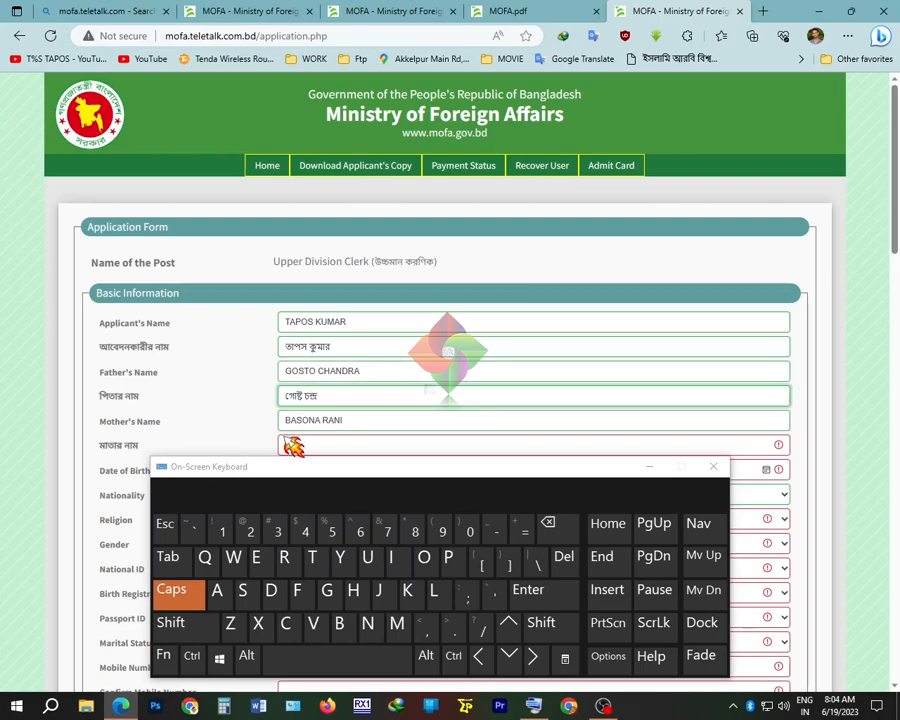
{"action": "left_click", "coordinate": [368, 444]}
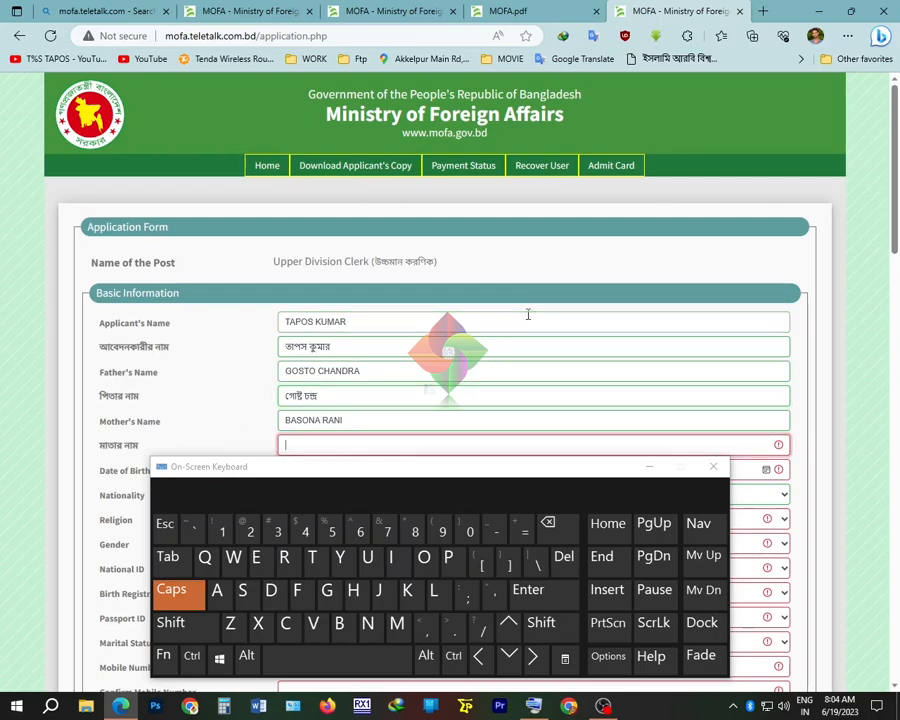
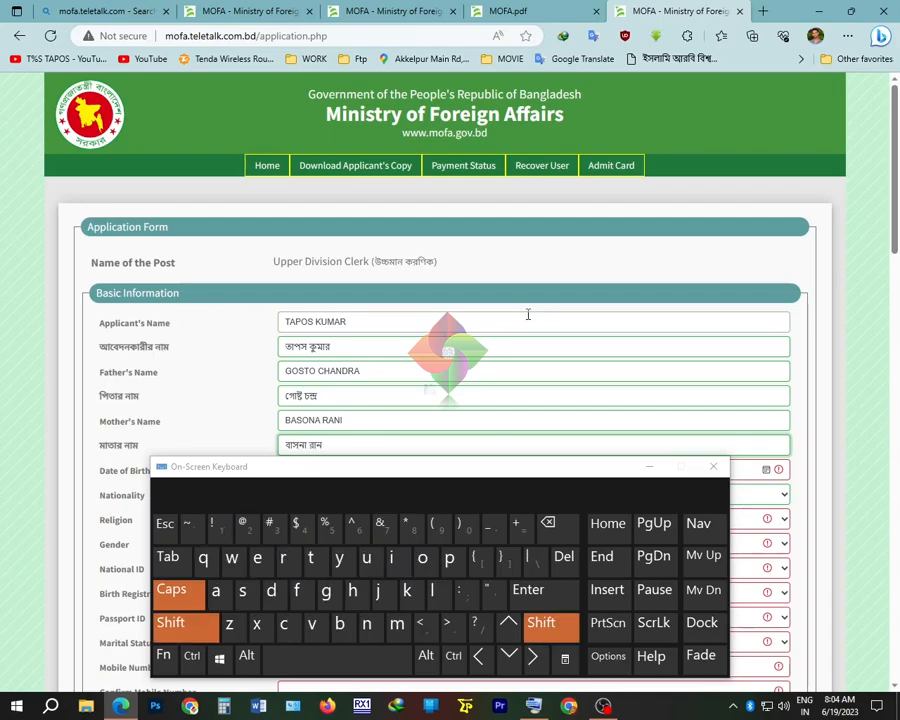
{"action": "type", "text": "নী"}
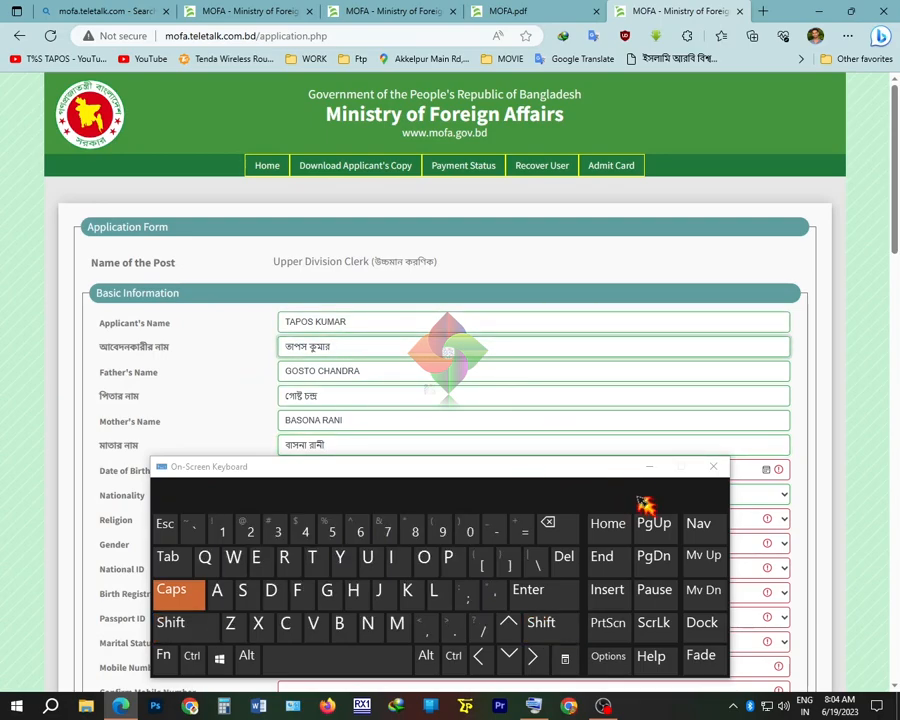
{"action": "left_click", "coordinate": [651, 467]}
{"action": "left_click", "coordinate": [291, 470]}
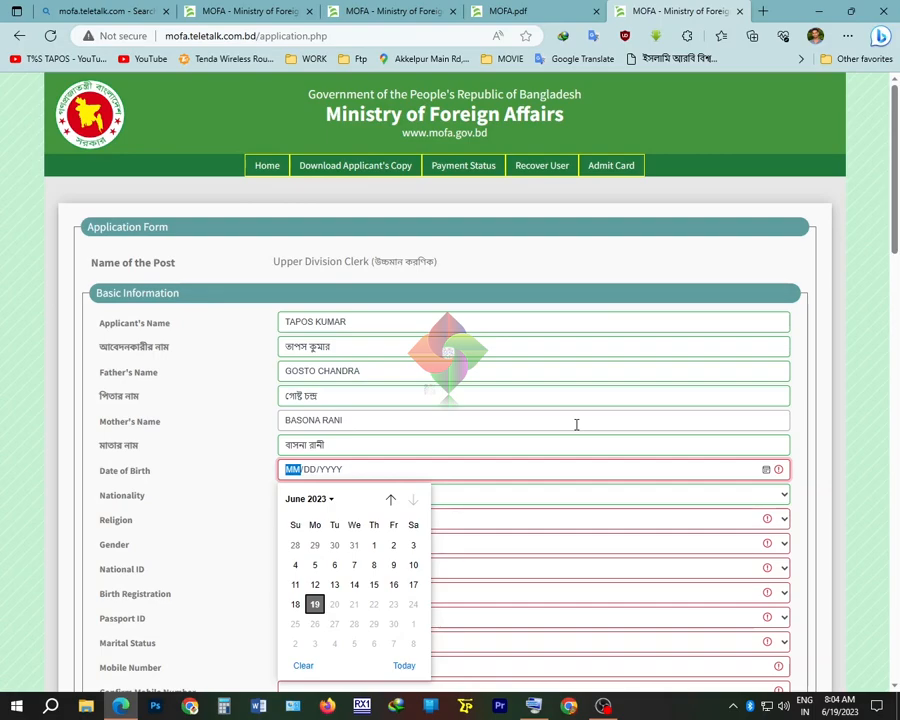
{"action": "left_click", "coordinate": [304, 476]}
{"action": "type", "text": "07/00/YYYY"}
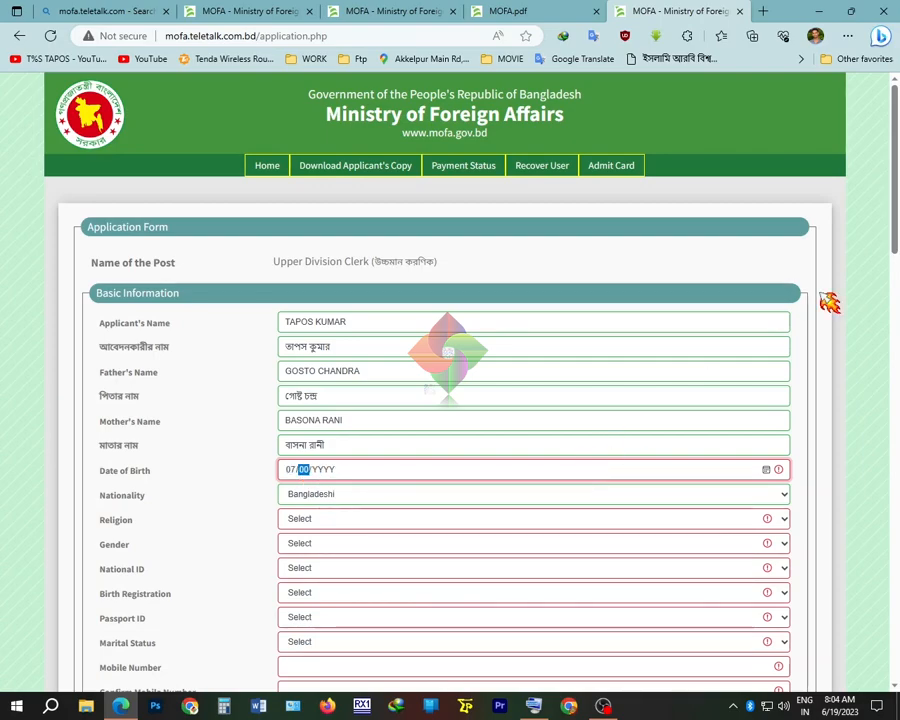
{"action": "type", "text": "1/1992"}
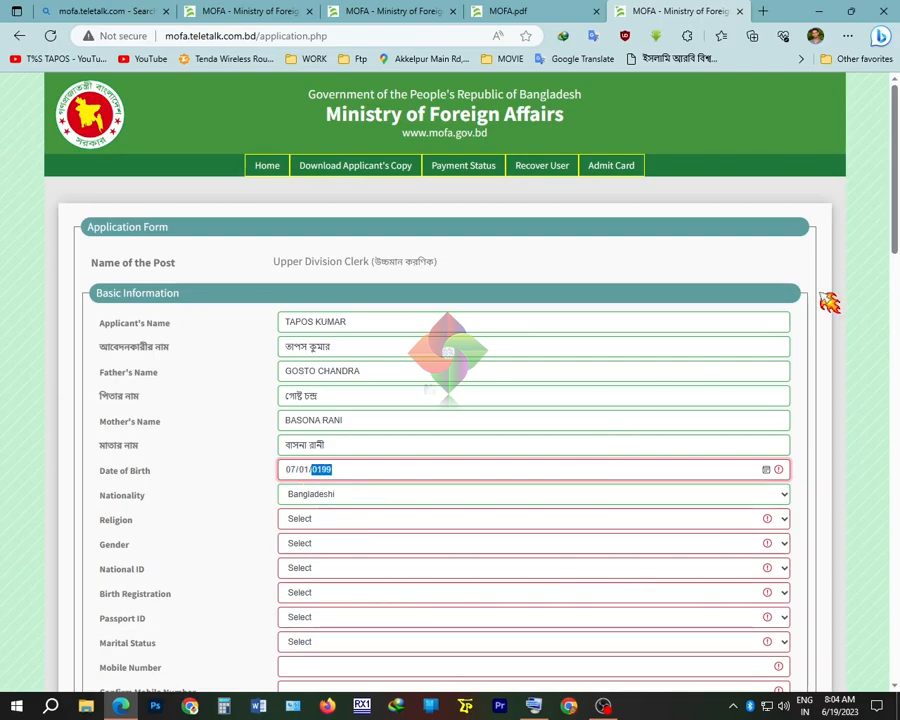
{"action": "left_click", "coordinate": [322, 520]}
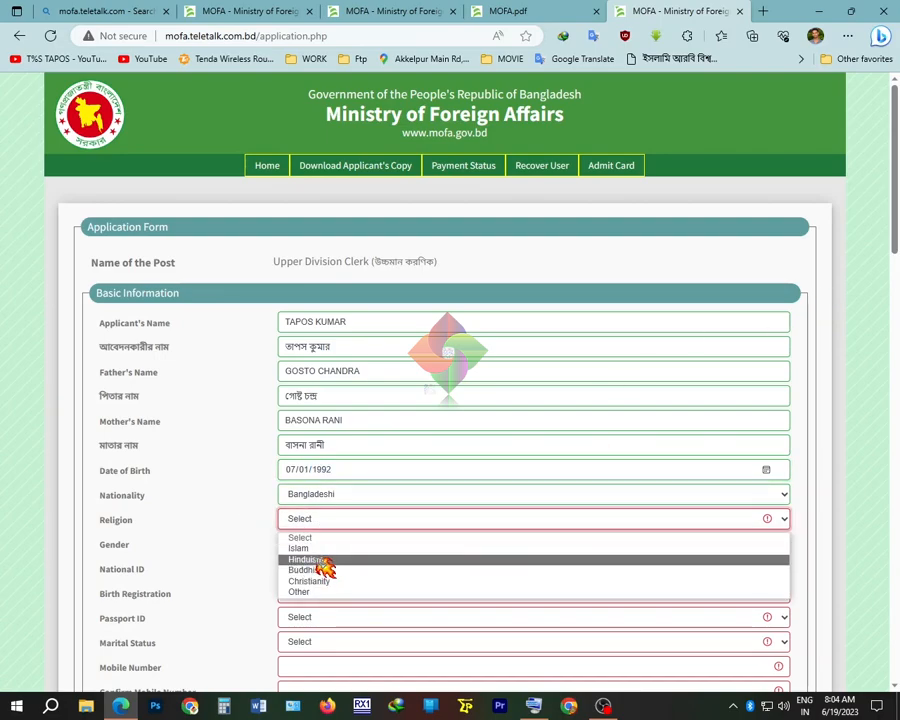
{"action": "left_click", "coordinate": [322, 560]}
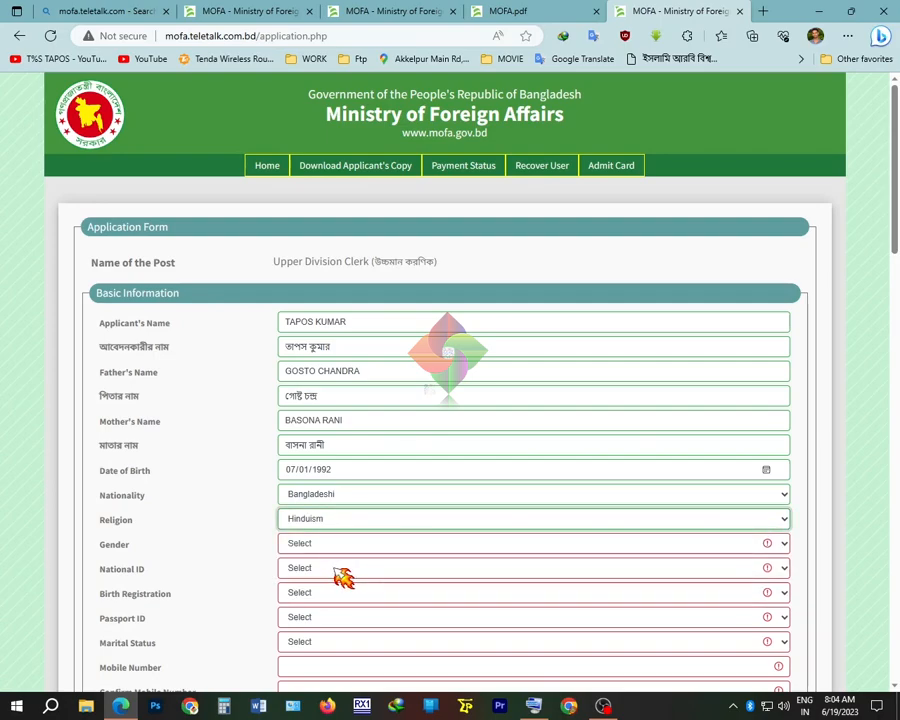
{"action": "left_click", "coordinate": [340, 550]}
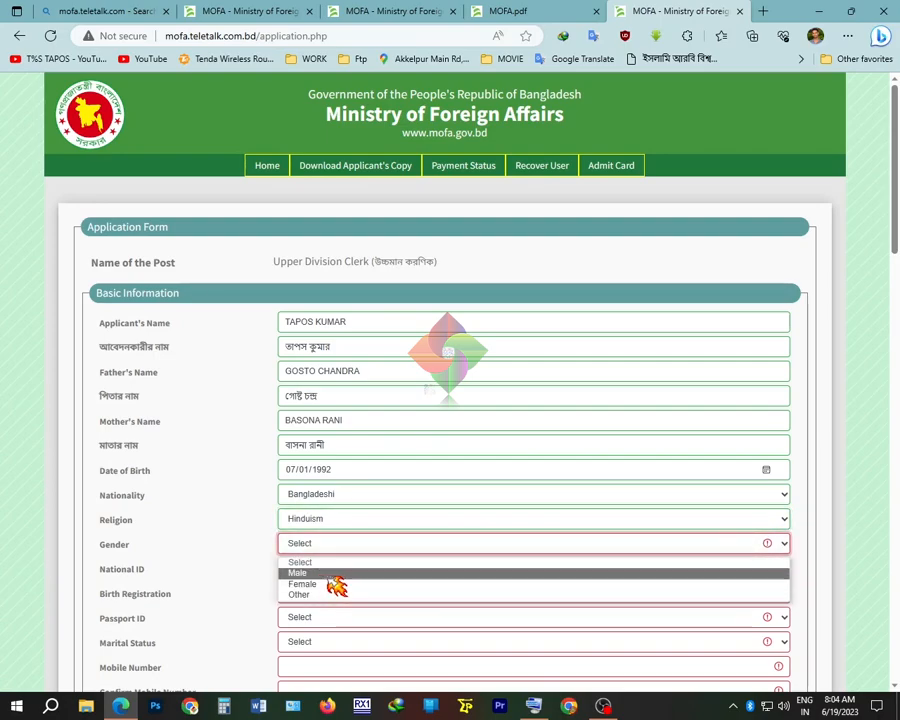
{"action": "left_click", "coordinate": [328, 575]}
{"action": "left_click", "coordinate": [322, 570]}
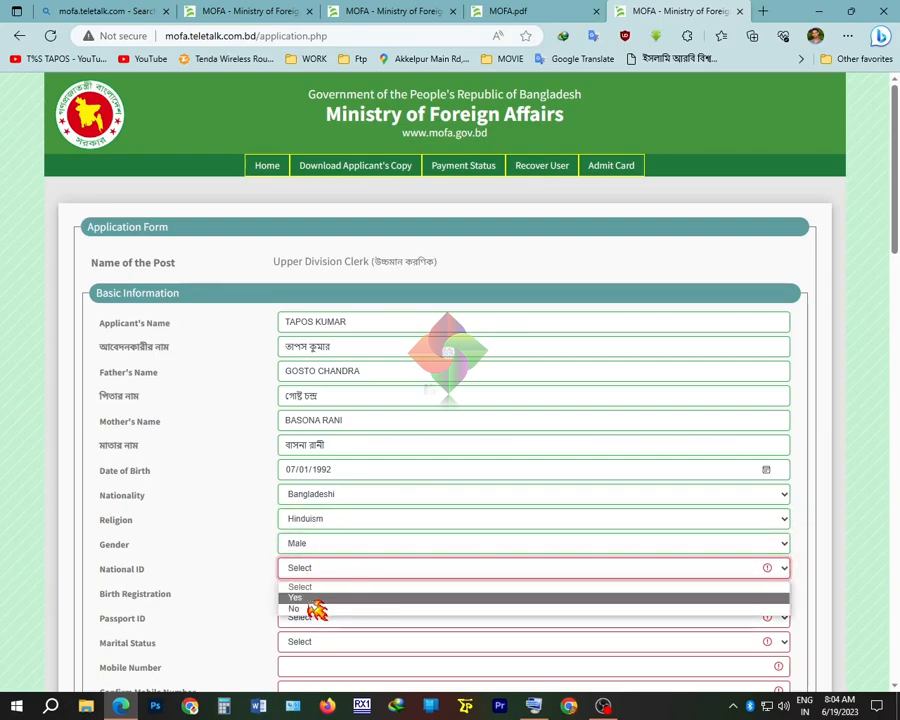
{"action": "left_click", "coordinate": [312, 596]}
{"action": "left_click", "coordinate": [697, 571]}
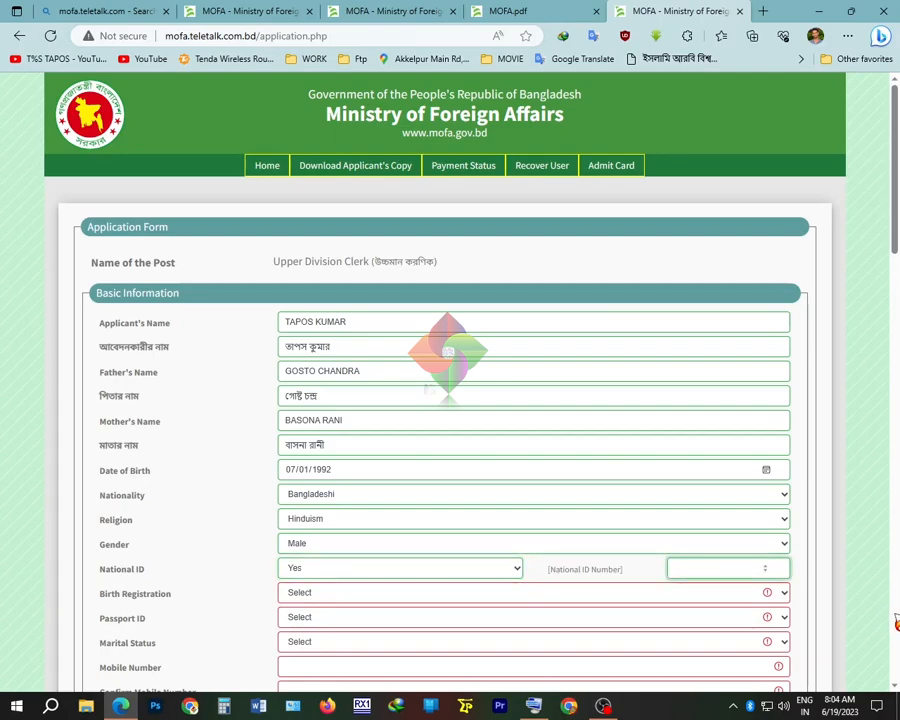
{"action": "type", "text": "1234567890"}
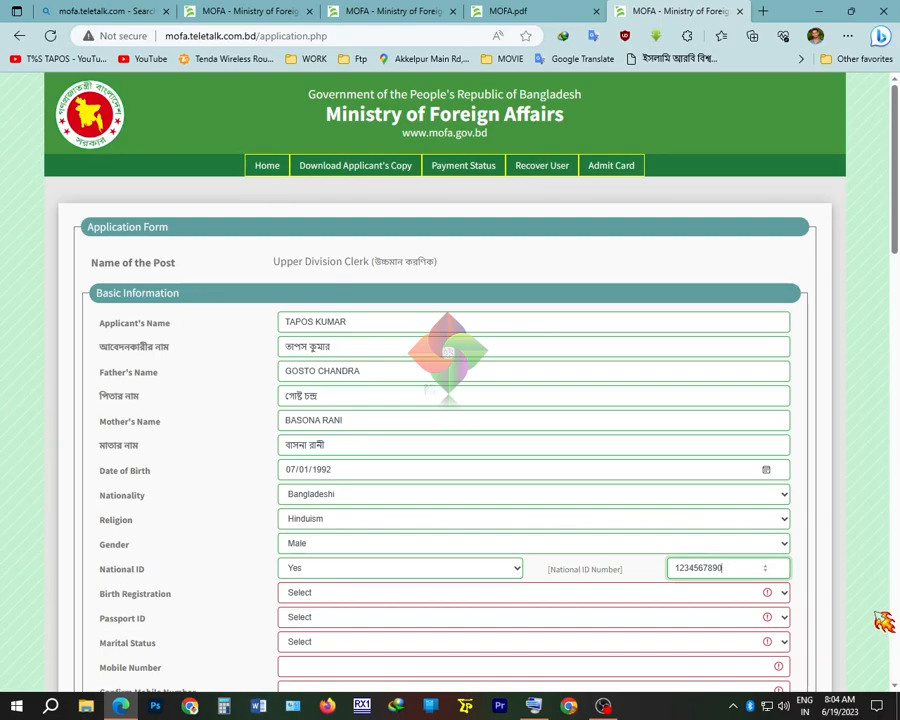
Set Birth Registration to No, Passport ID to No and Marital Status to Single
{"action": "scroll", "coordinate": [616, 416], "scroll_direction": "down", "scroll_amount": 2}
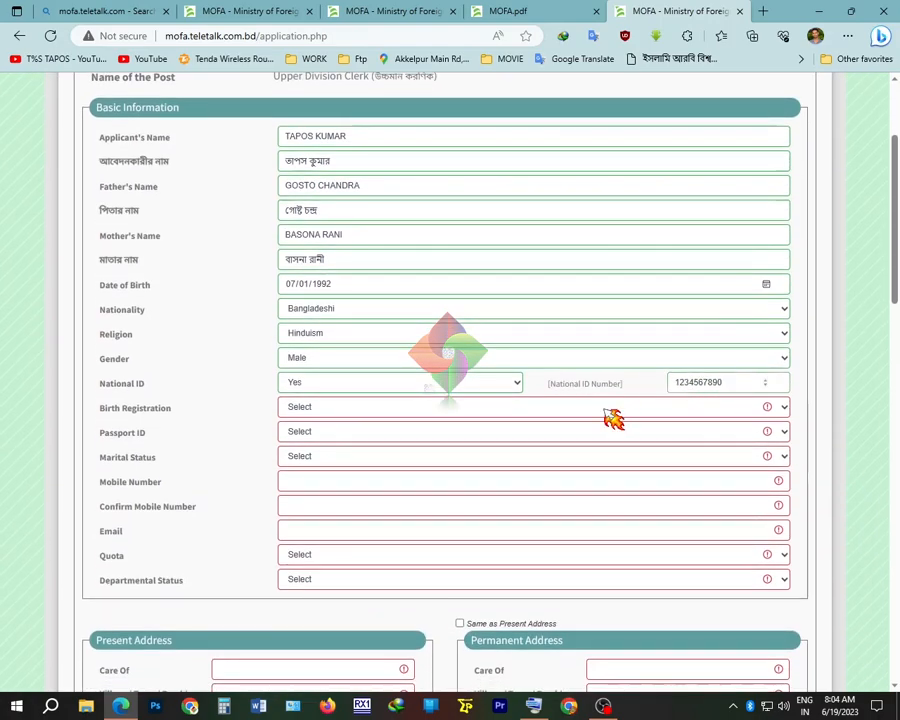
{"action": "left_click", "coordinate": [374, 414]}
{"action": "left_click", "coordinate": [350, 447]}
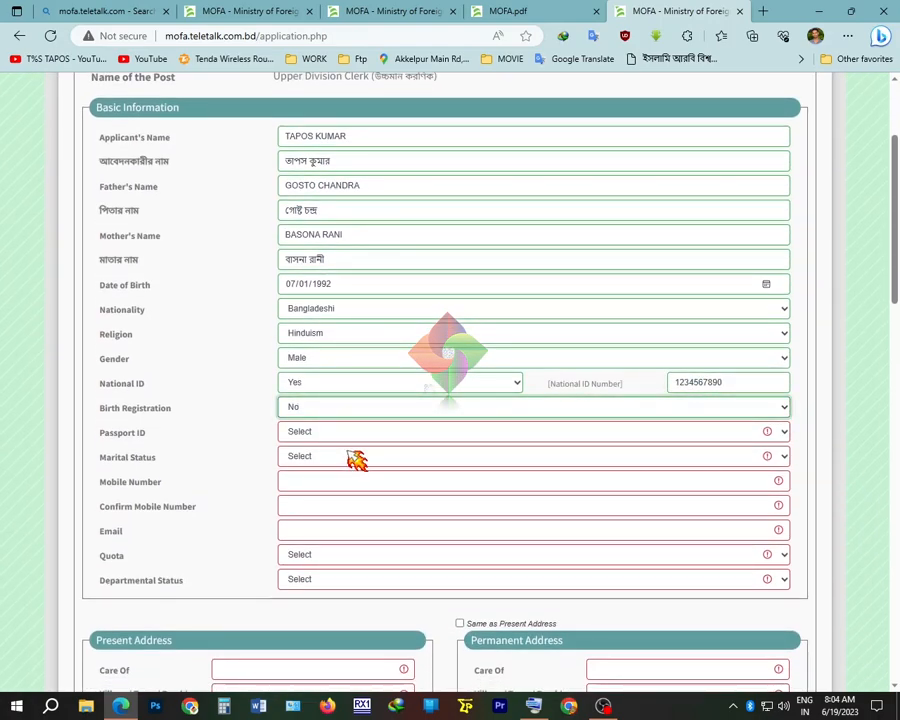
{"action": "left_click", "coordinate": [316, 410]}
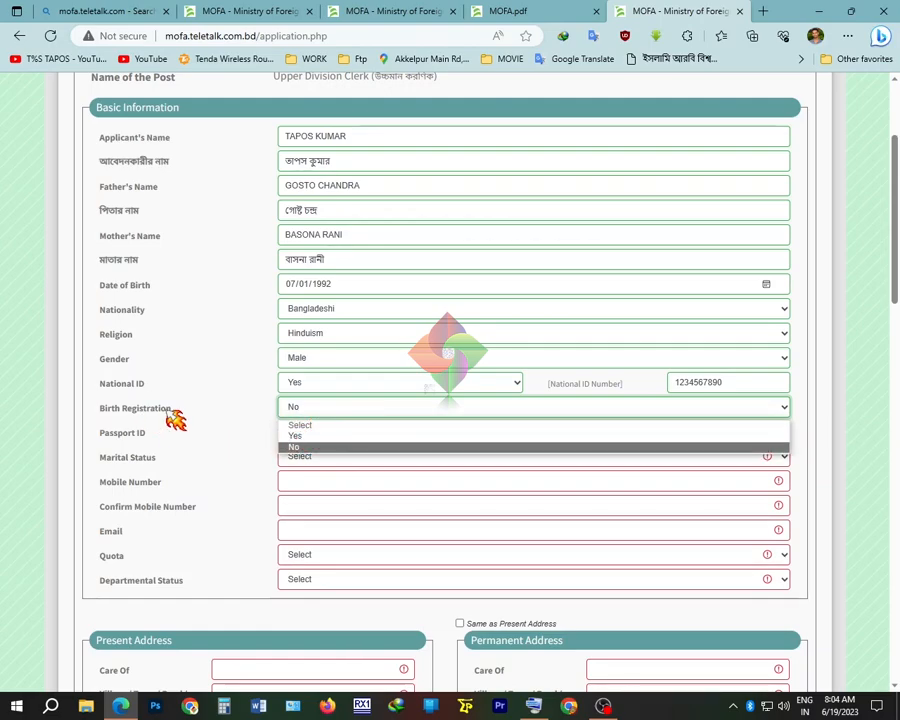
{"action": "left_click", "coordinate": [347, 416]}
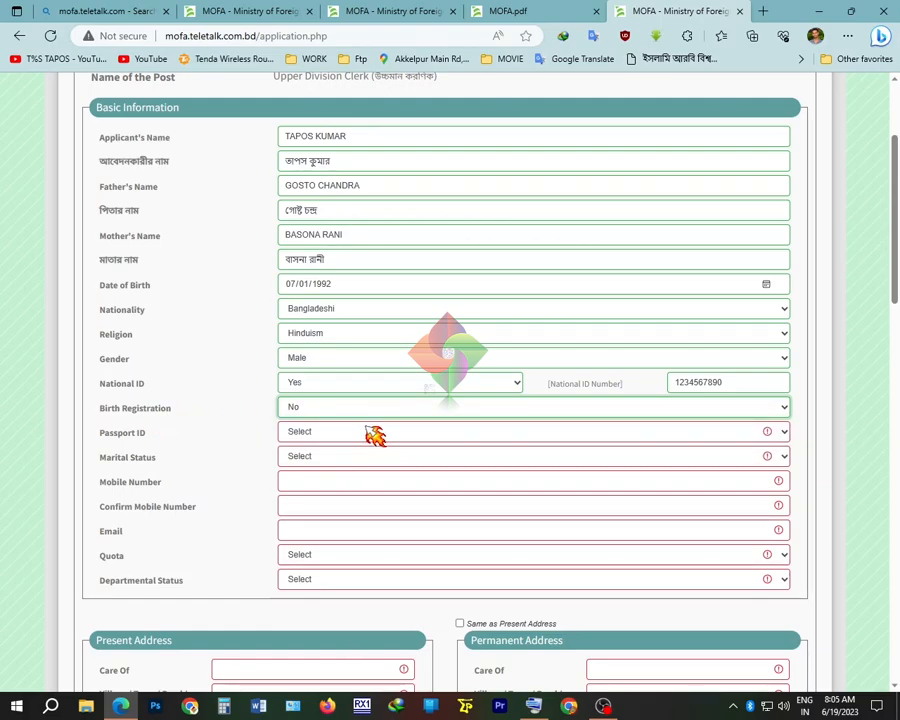
{"action": "left_click", "coordinate": [354, 414]}
{"action": "left_click", "coordinate": [322, 436]}
{"action": "left_click", "coordinate": [330, 414]}
{"action": "left_click", "coordinate": [321, 444]}
{"action": "left_click", "coordinate": [327, 436]}
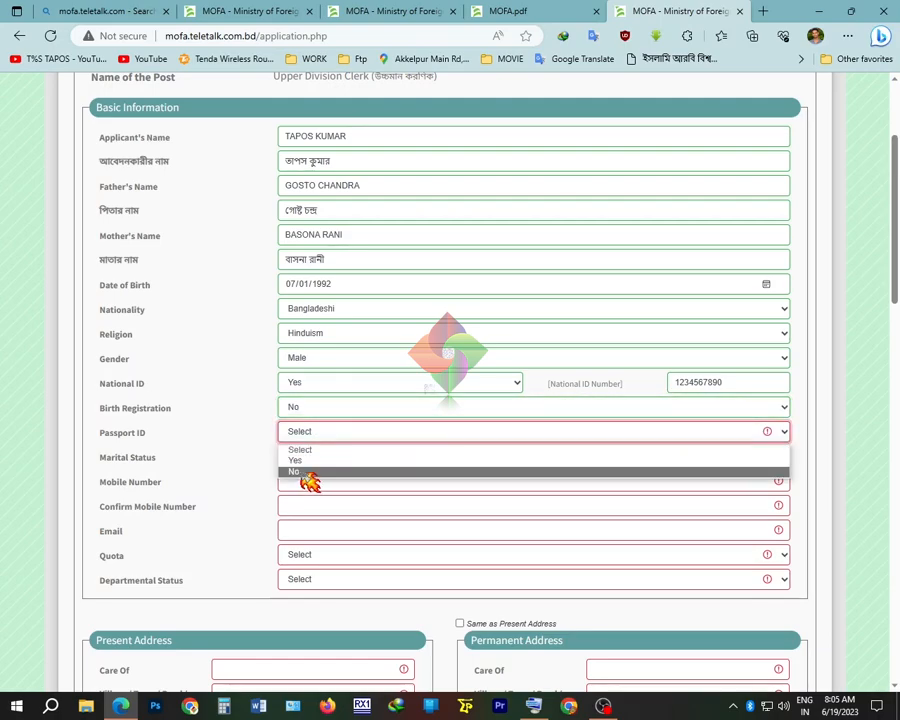
{"action": "left_click", "coordinate": [314, 474]}
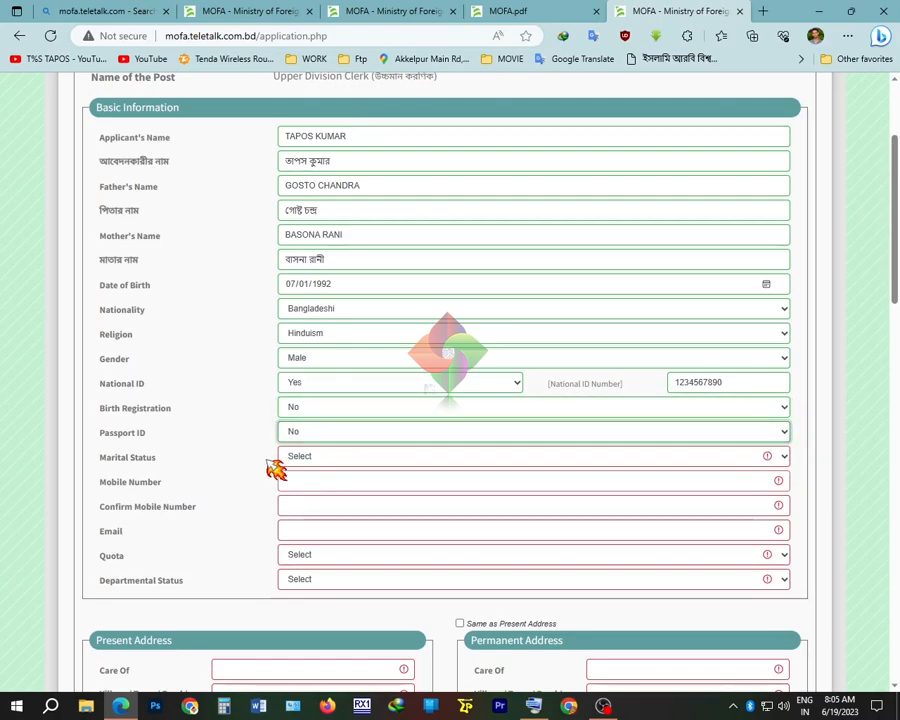
{"action": "left_click", "coordinate": [324, 460]}
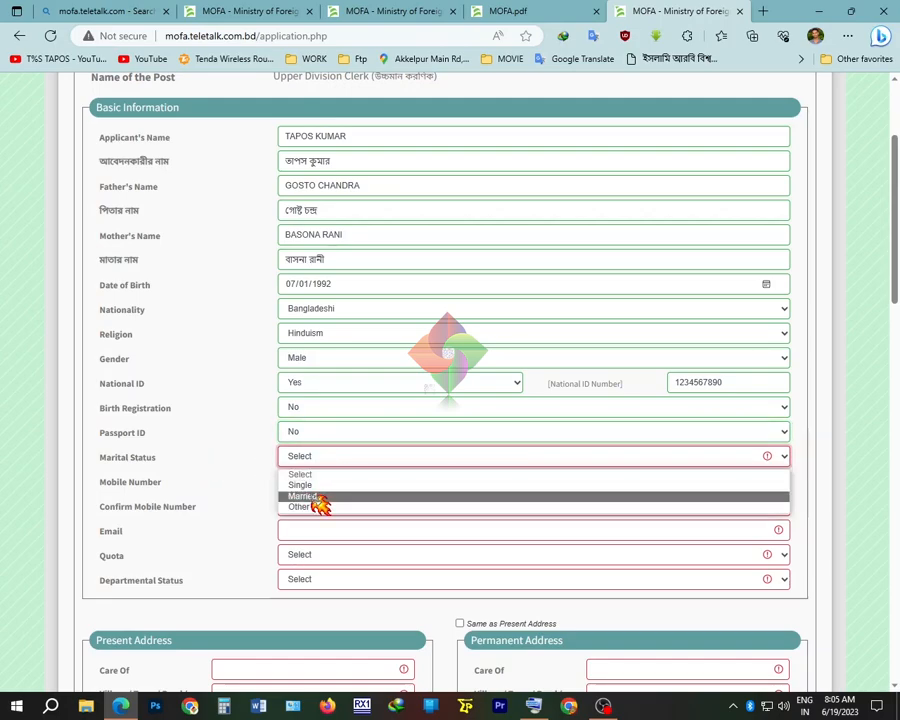
{"action": "left_click", "coordinate": [316, 484]}
{"action": "left_click", "coordinate": [316, 484]}
Enter the applicant's mobile number in both Mobile Number and Confirm Mobile Number
{"action": "scroll", "coordinate": [576, 484], "scroll_direction": "down", "scroll_amount": 2}
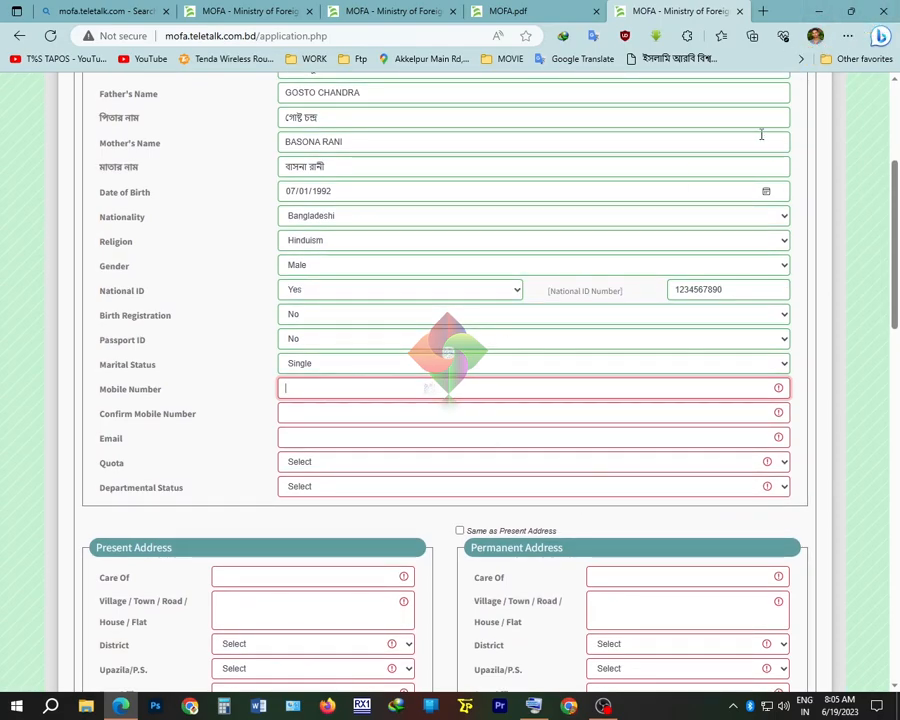
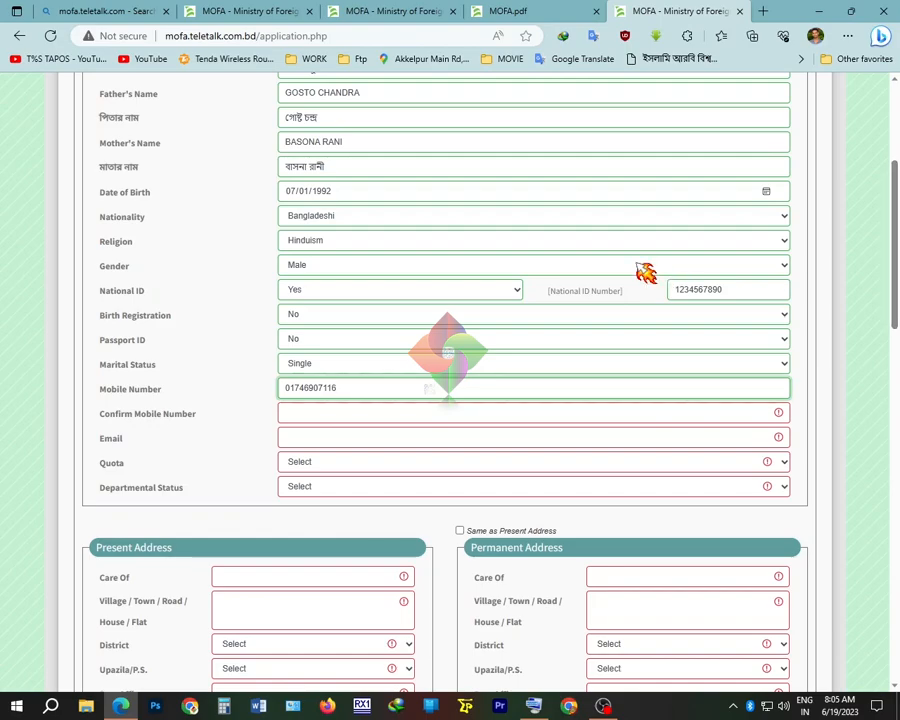
{"action": "left_click", "coordinate": [326, 415]}
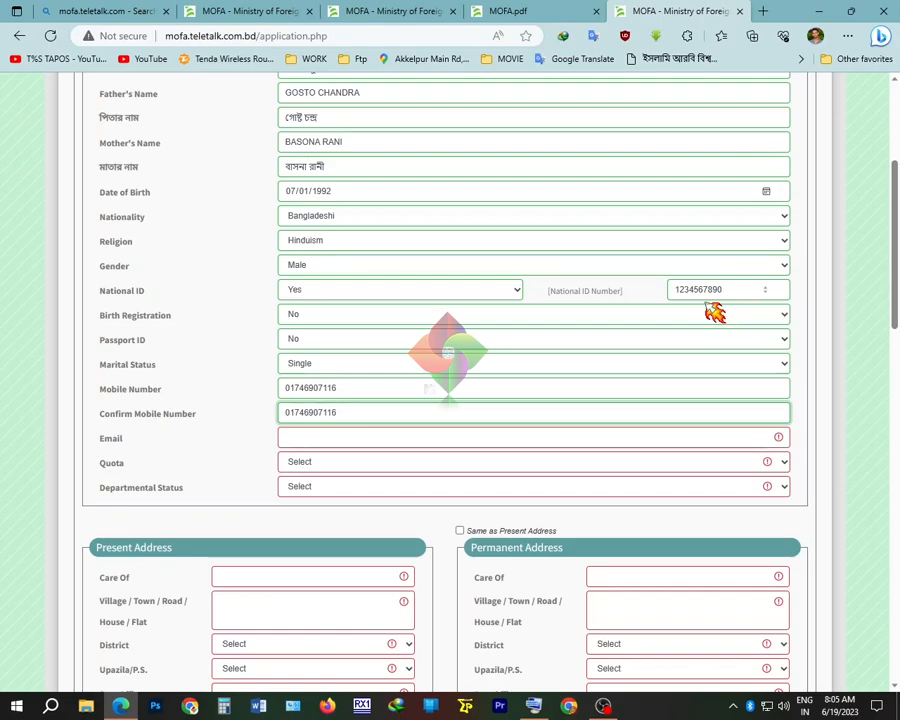
{"action": "left_click", "coordinate": [329, 436]}
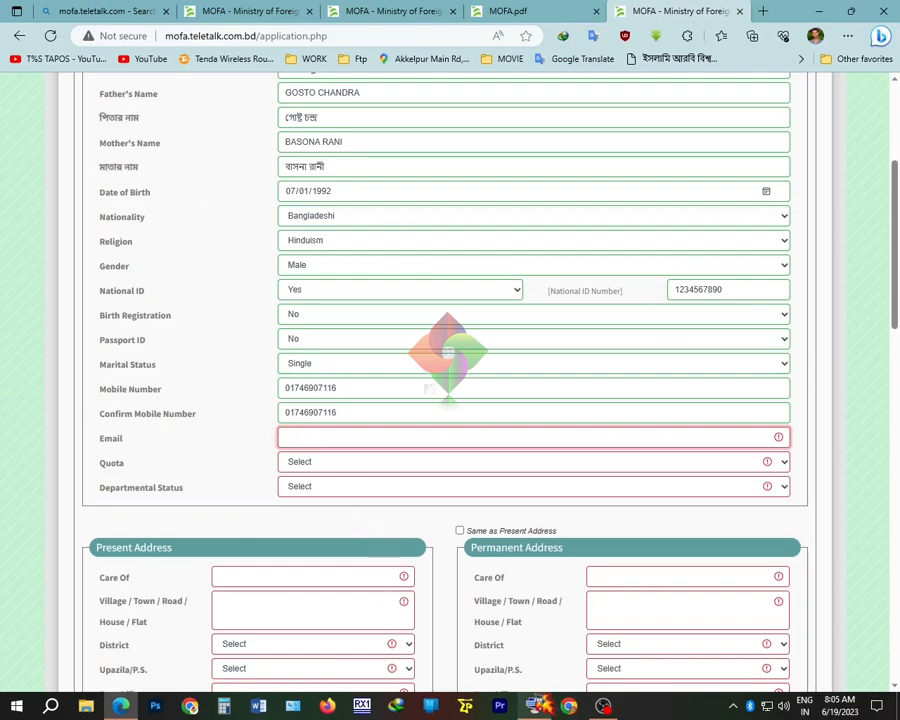
{"action": "key", "text": "ctrl+super+o"}
Clear the stray letter, turn off Caps Lock and type the applicant's e-mail address
{"action": "left_click", "coordinate": [248, 657]}
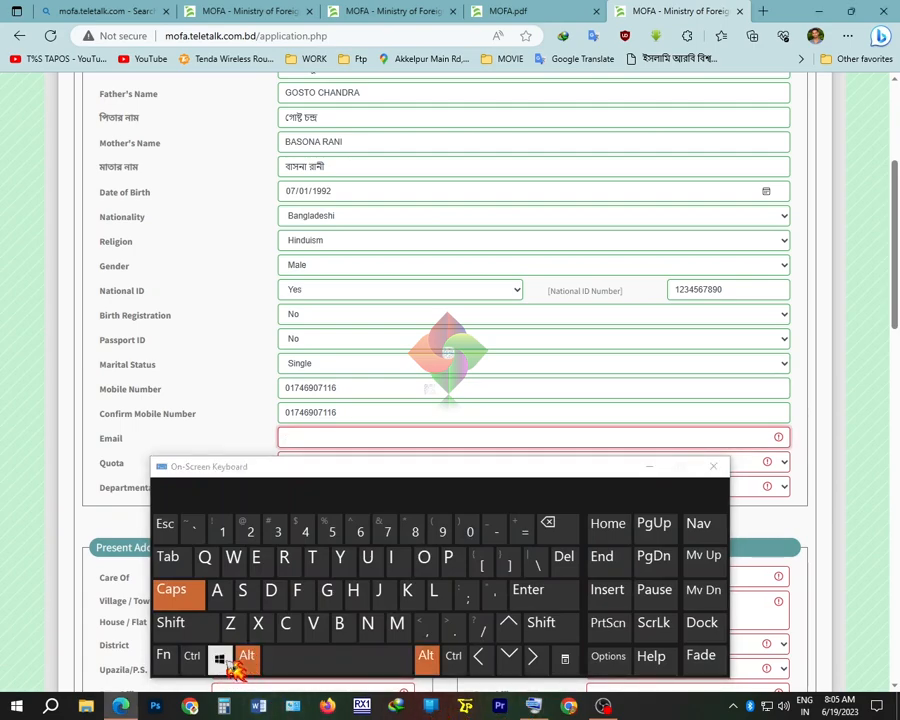
{"action": "left_click", "coordinate": [192, 656]}
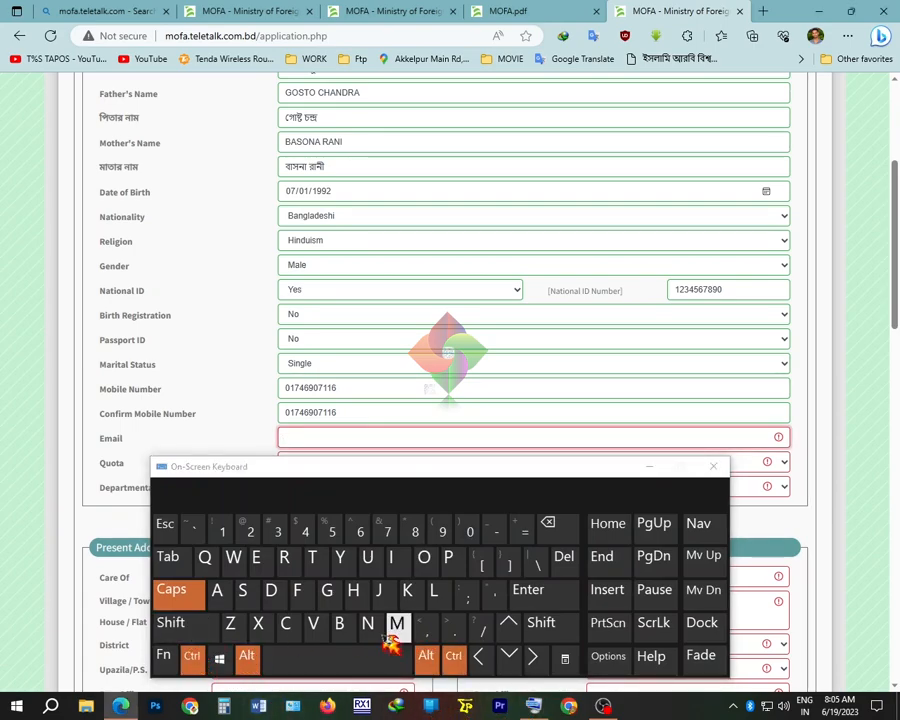
{"action": "left_click", "coordinate": [316, 626]}
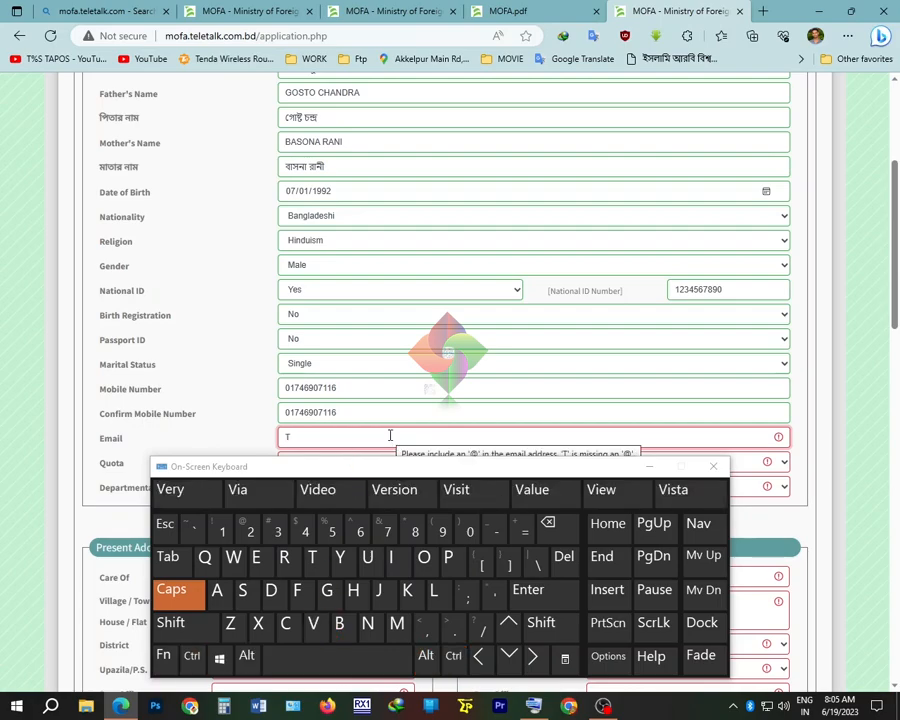
{"action": "key", "text": "BackSpace"}
{"action": "key", "text": "Caps_Lock"}
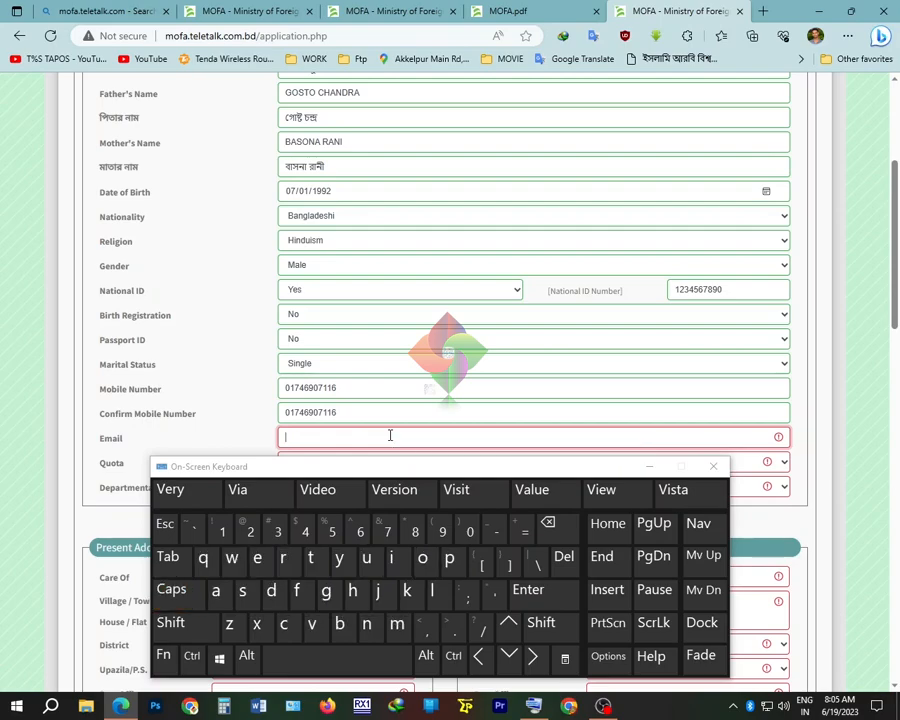
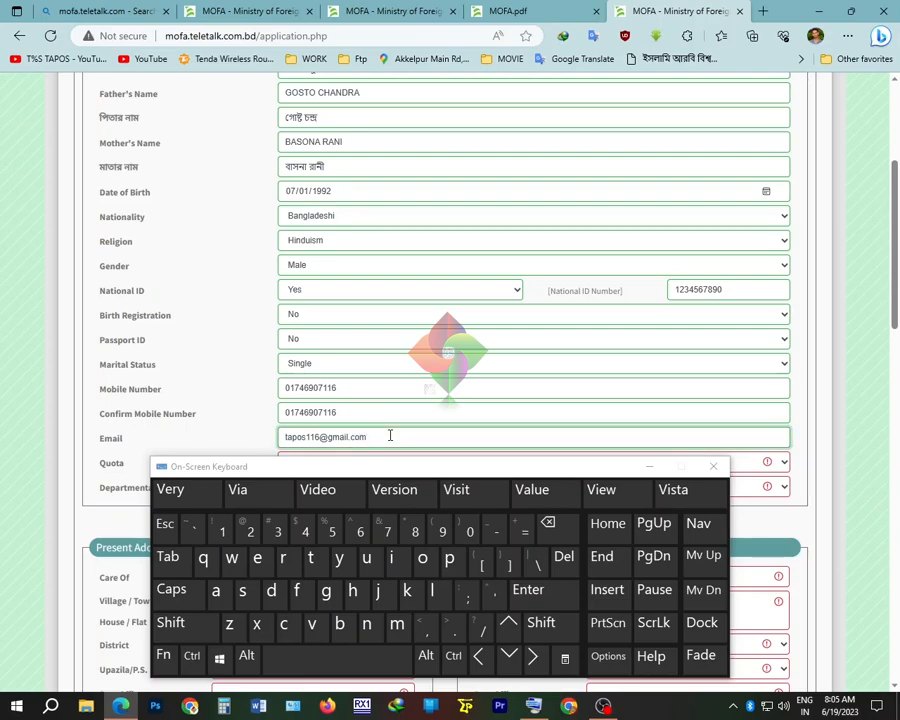
{"action": "left_click", "coordinate": [650, 466]}
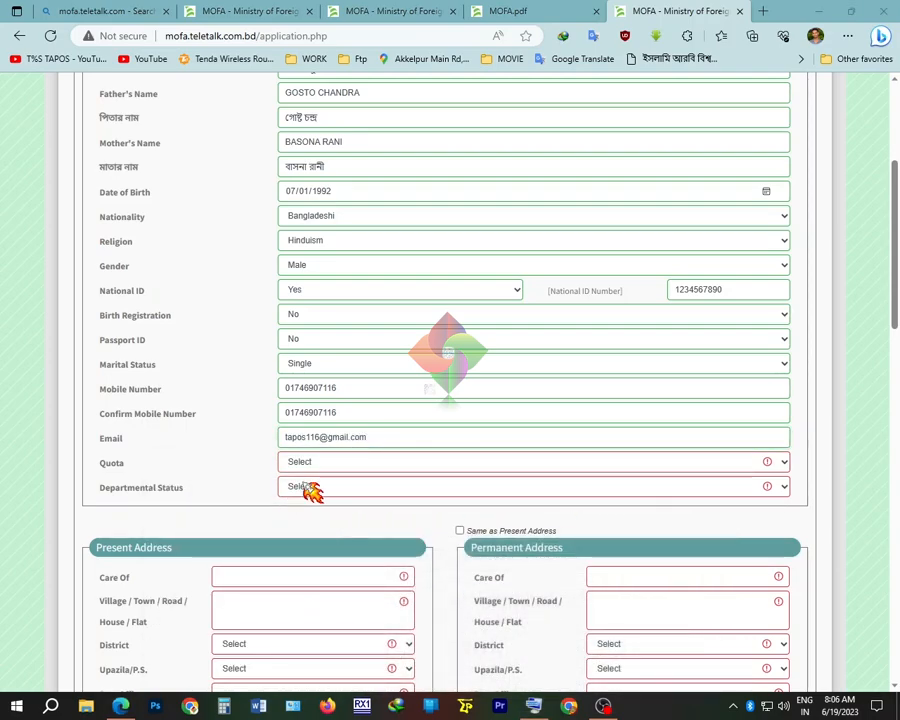
Set Quota to Non Quota and Departmental Status to None
{"action": "left_click", "coordinate": [338, 465]}
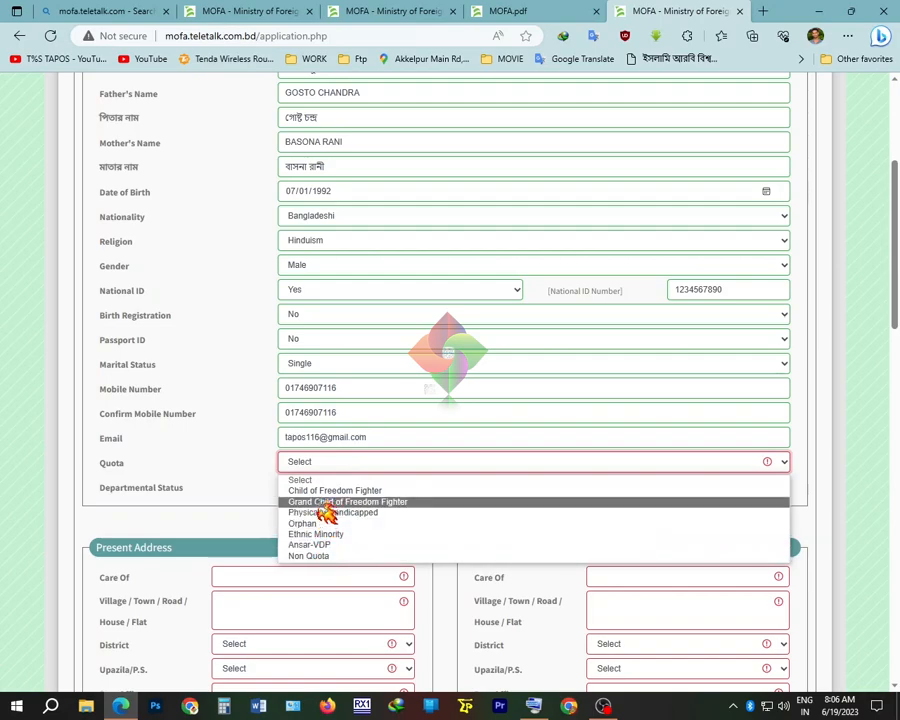
{"action": "left_click", "coordinate": [322, 556]}
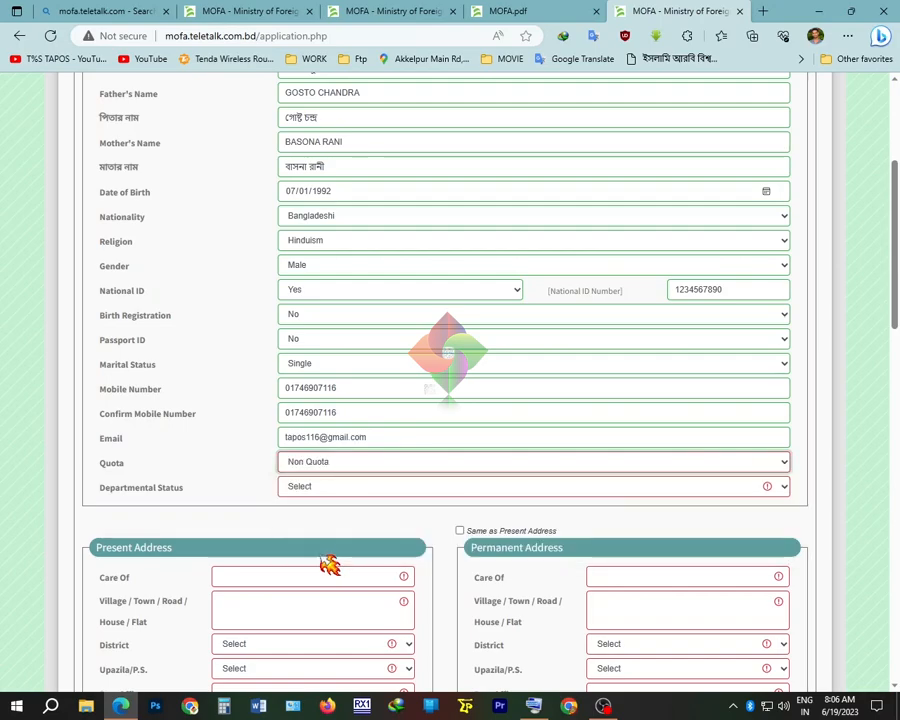
{"action": "left_click", "coordinate": [356, 490]}
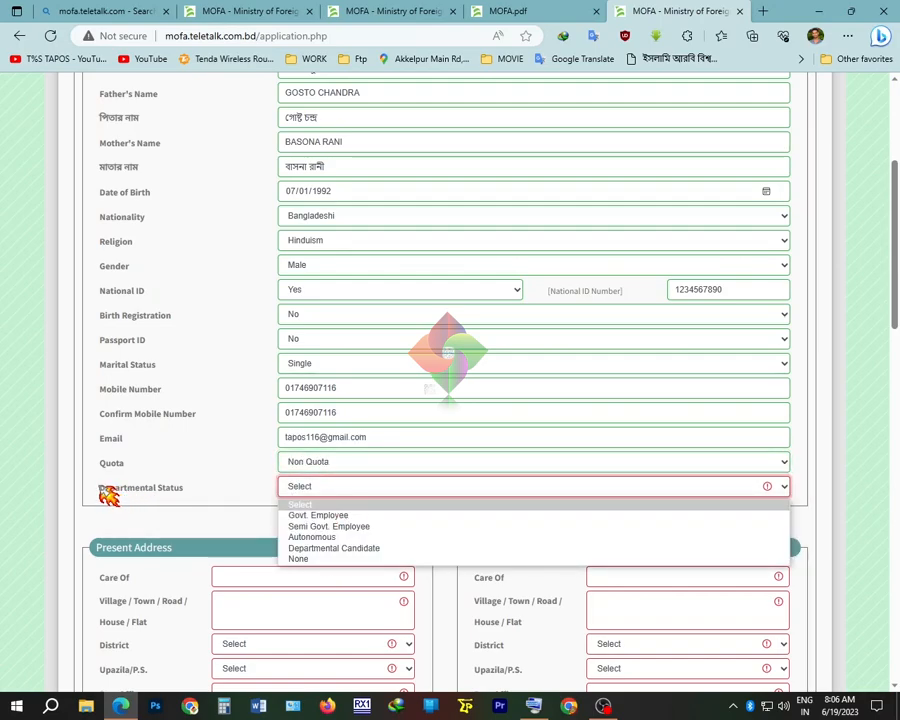
{"action": "left_click_drag", "start_coordinate": [100, 489], "coordinate": [200, 502]}
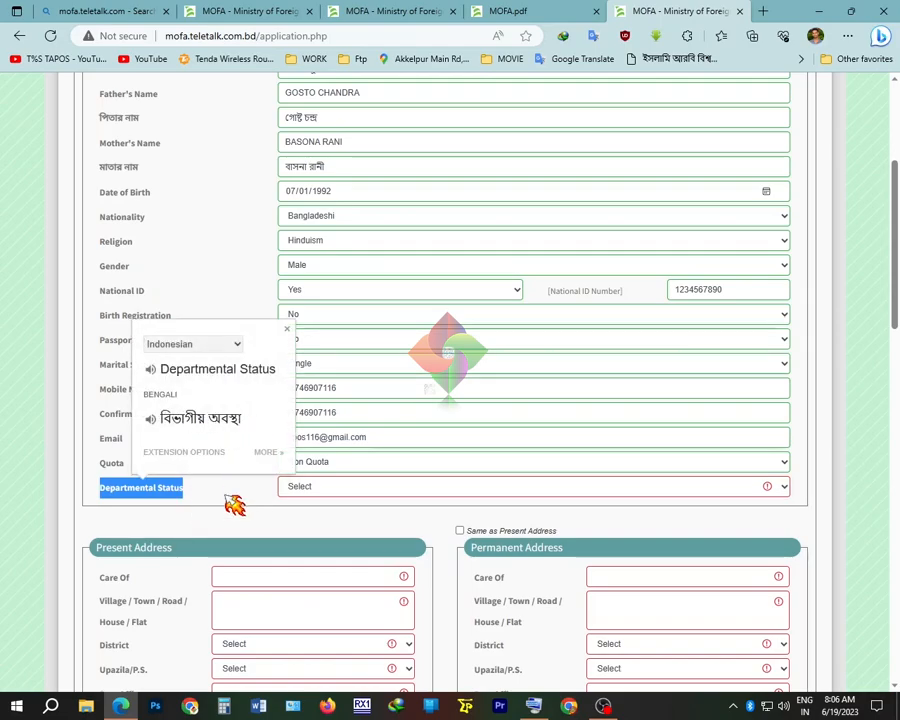
{"action": "left_click", "coordinate": [357, 490]}
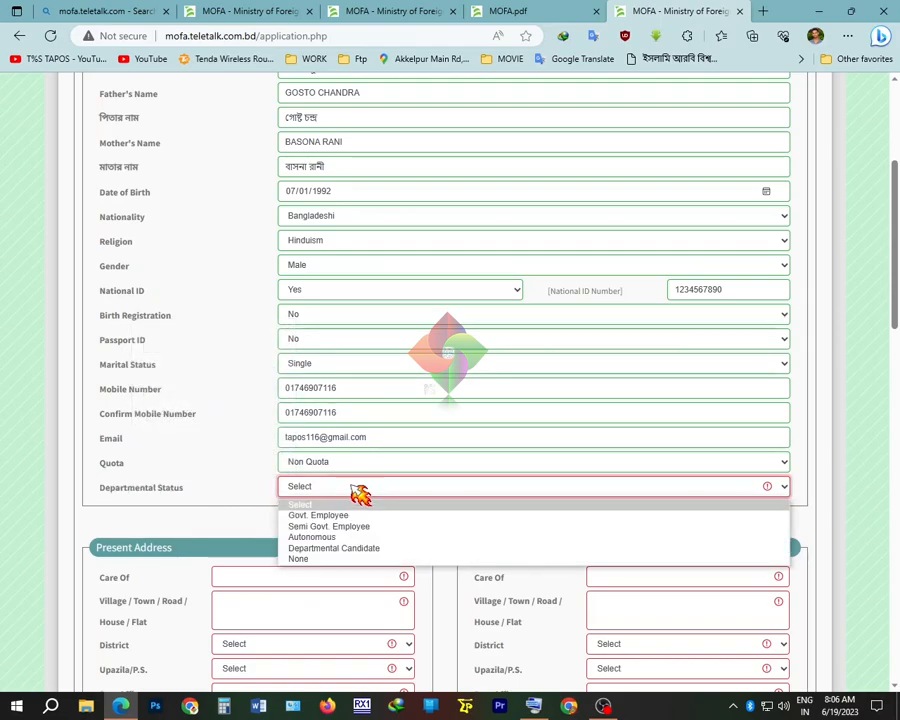
{"action": "left_click", "coordinate": [342, 560]}
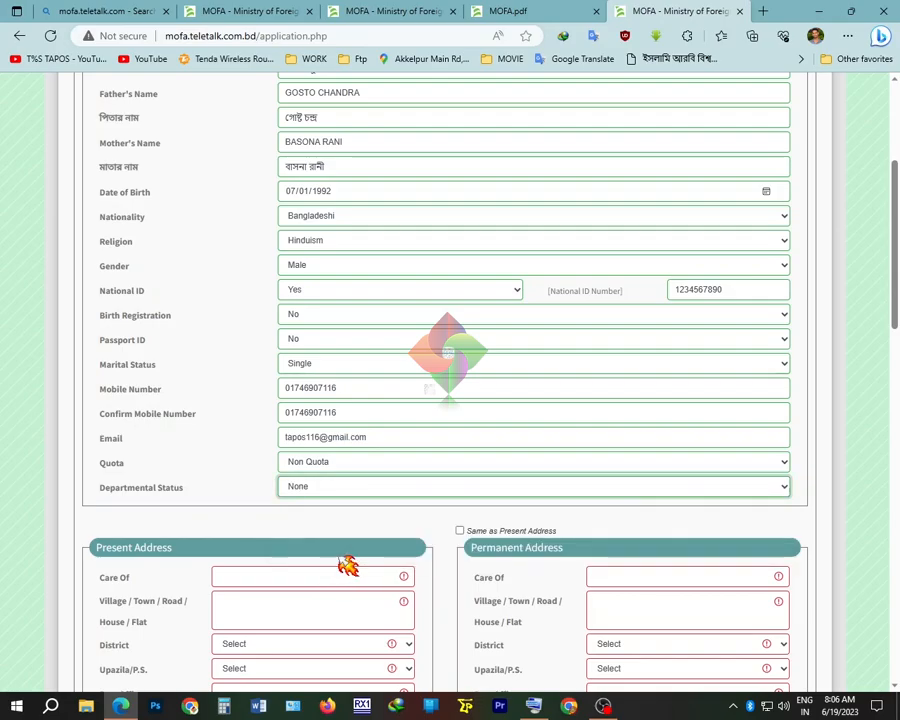
{"action": "scroll", "coordinate": [344, 562], "scroll_direction": "down", "scroll_amount": 3}
Paste the father's name into Care Of and enter the present address village
{"action": "scroll", "coordinate": [339, 554], "scroll_direction": "down", "scroll_amount": 1}
{"action": "left_click", "coordinate": [313, 389]}
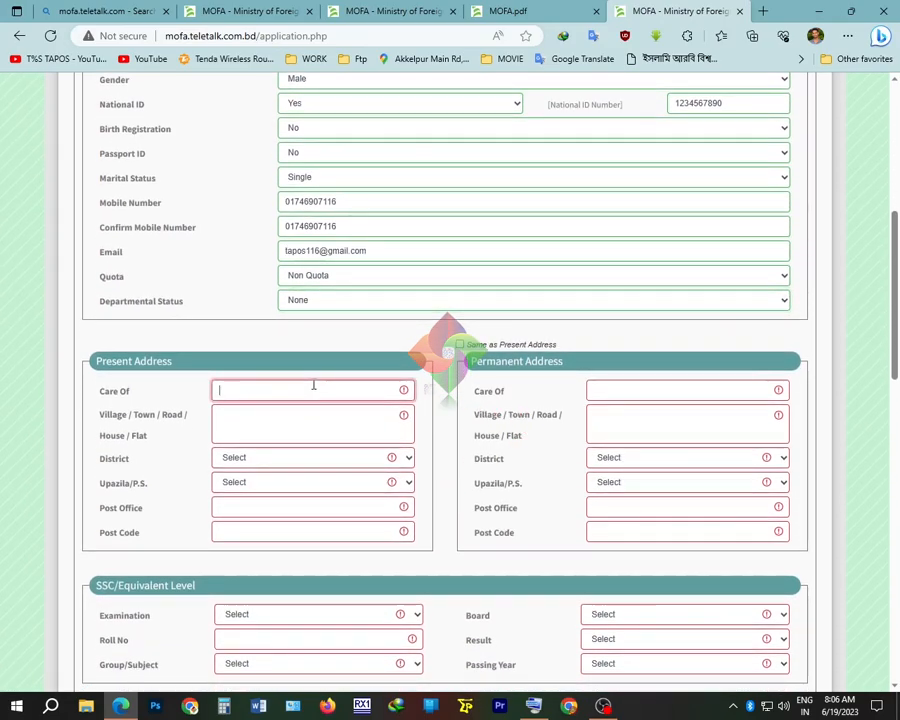
{"action": "scroll", "coordinate": [318, 413], "scroll_direction": "up", "scroll_amount": 4}
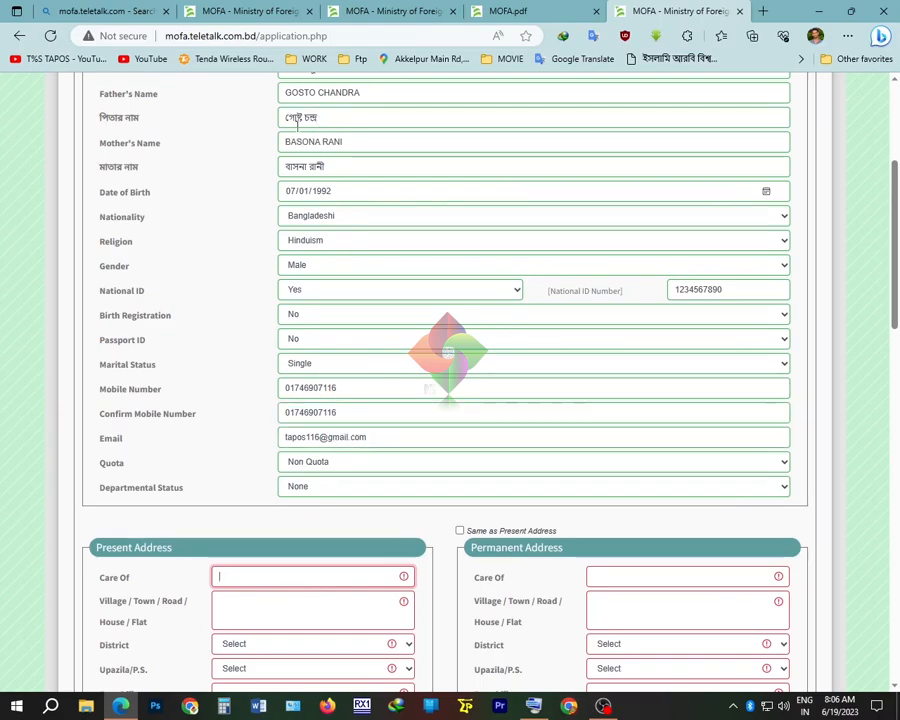
{"action": "left_click_drag", "start_coordinate": [360, 95], "coordinate": [281, 95]}
{"action": "key", "text": "ctrl+c"}
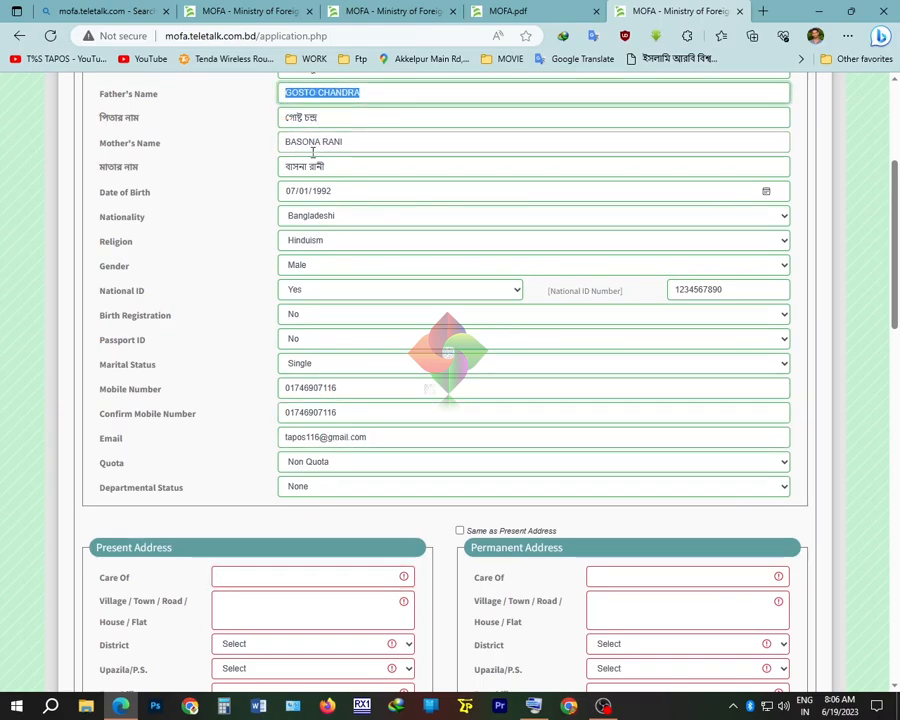
{"action": "left_click", "coordinate": [235, 578]}
{"action": "key", "text": "ctrl+v"}
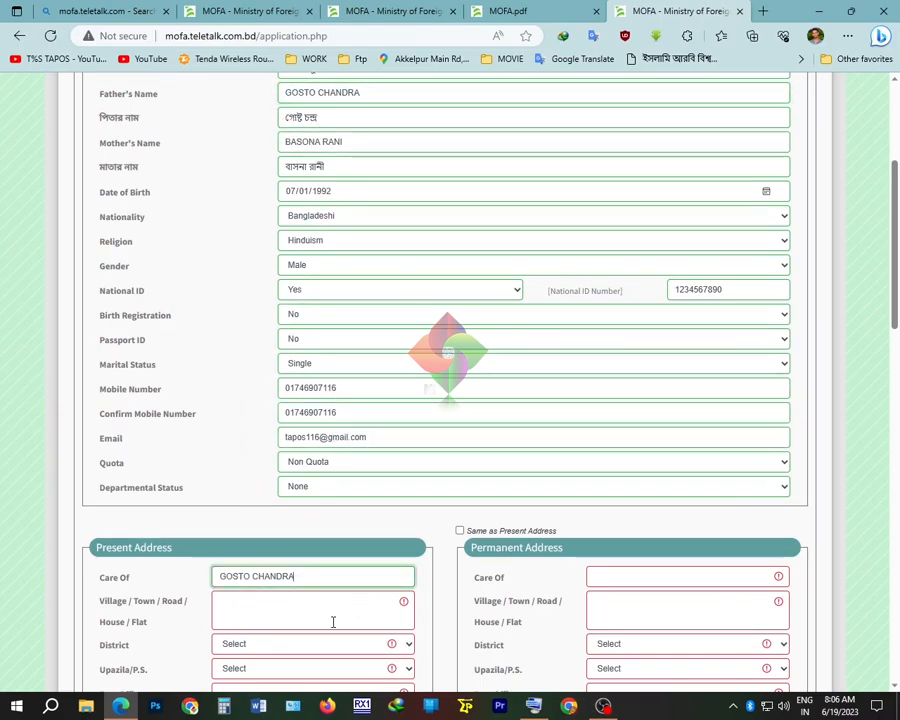
{"action": "scroll", "coordinate": [400, 596], "scroll_direction": "down", "scroll_amount": 2}
{"action": "left_click", "coordinate": [284, 518]}
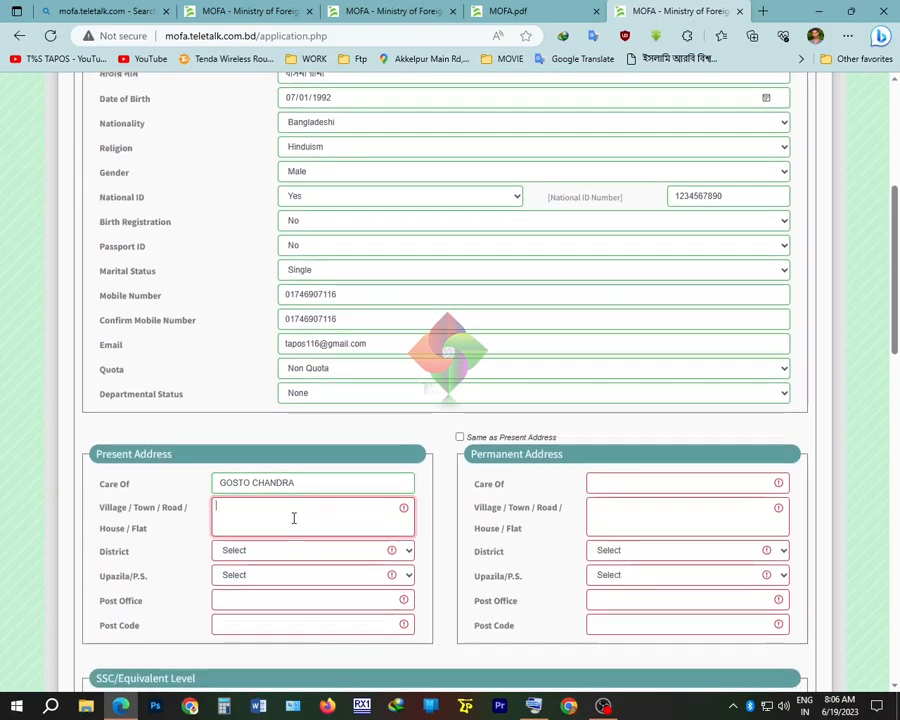
{"action": "type", "text": "Akk"}
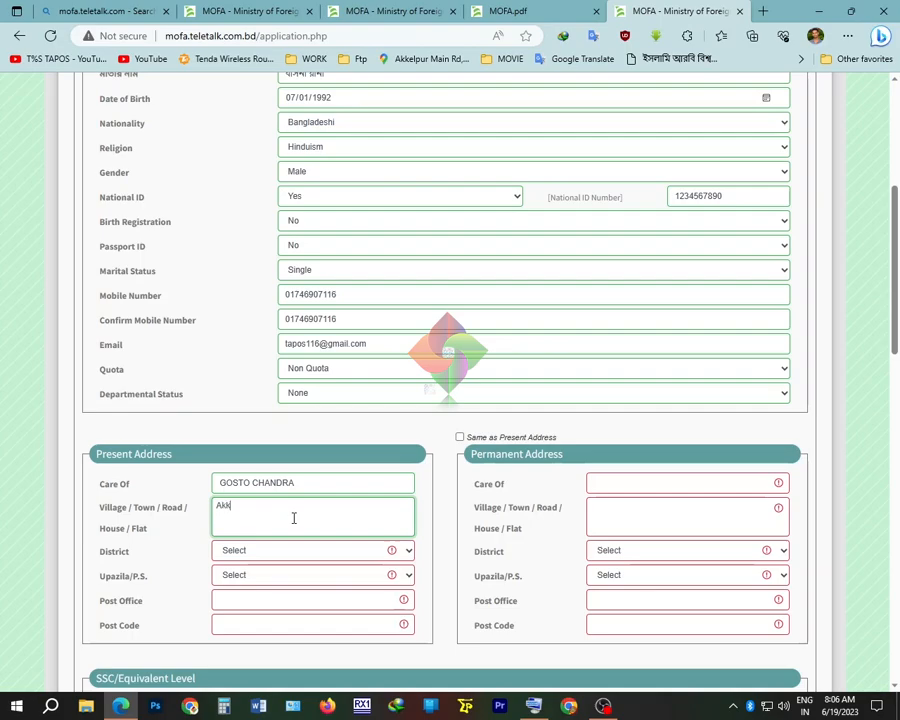
{"action": "type", "text": "elpur"}
Choose the district and upazila, enter post office and post code, and tick Same as Present Address
{"action": "left_click", "coordinate": [291, 552]}
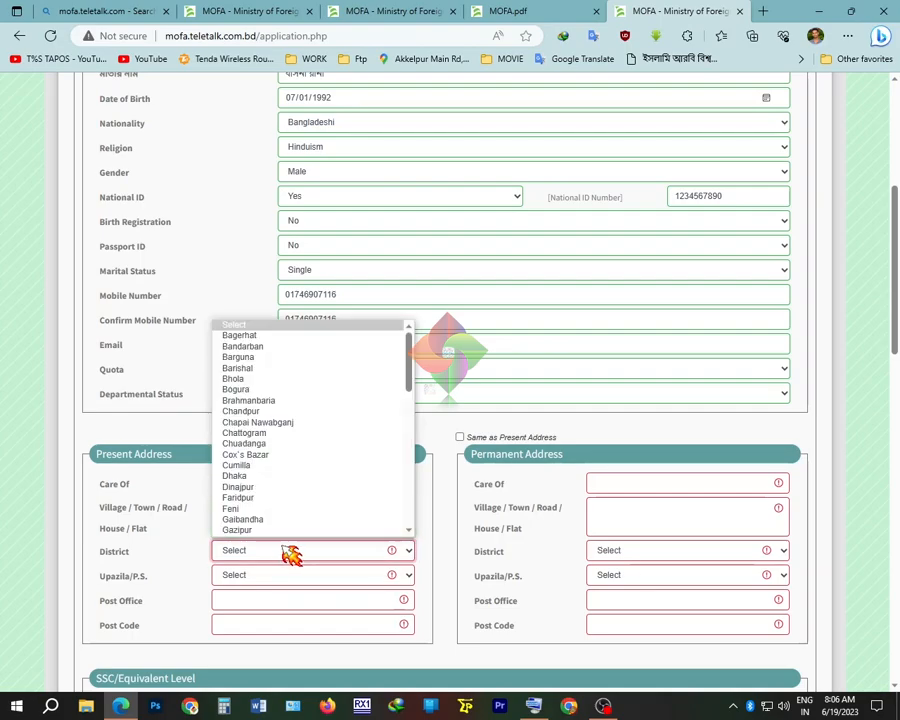
{"action": "type", "text": "joy"}
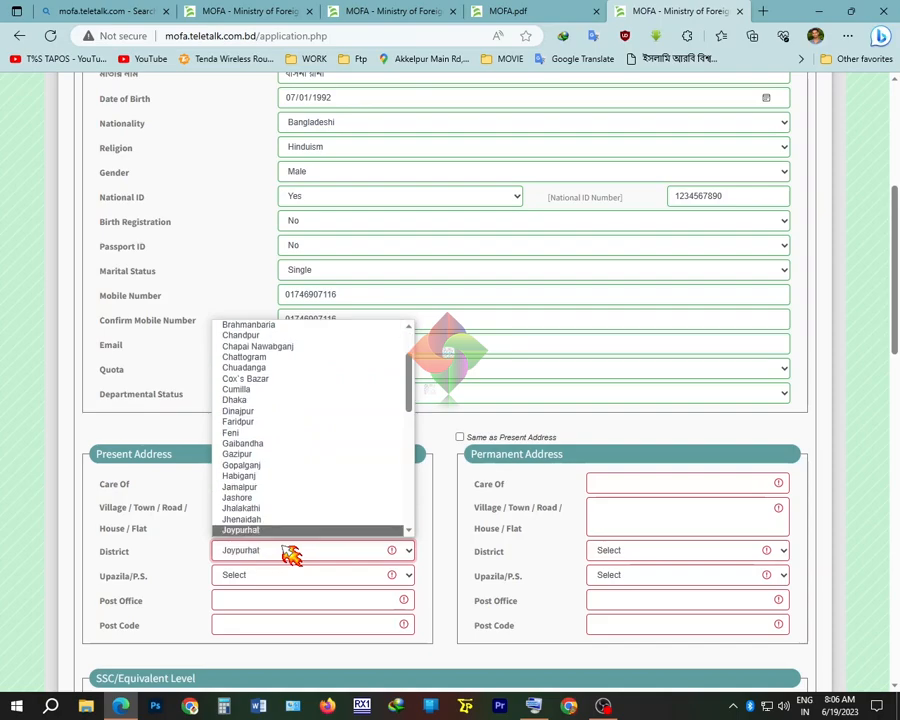
{"action": "key", "text": "Return"}
{"action": "left_click", "coordinate": [276, 577]}
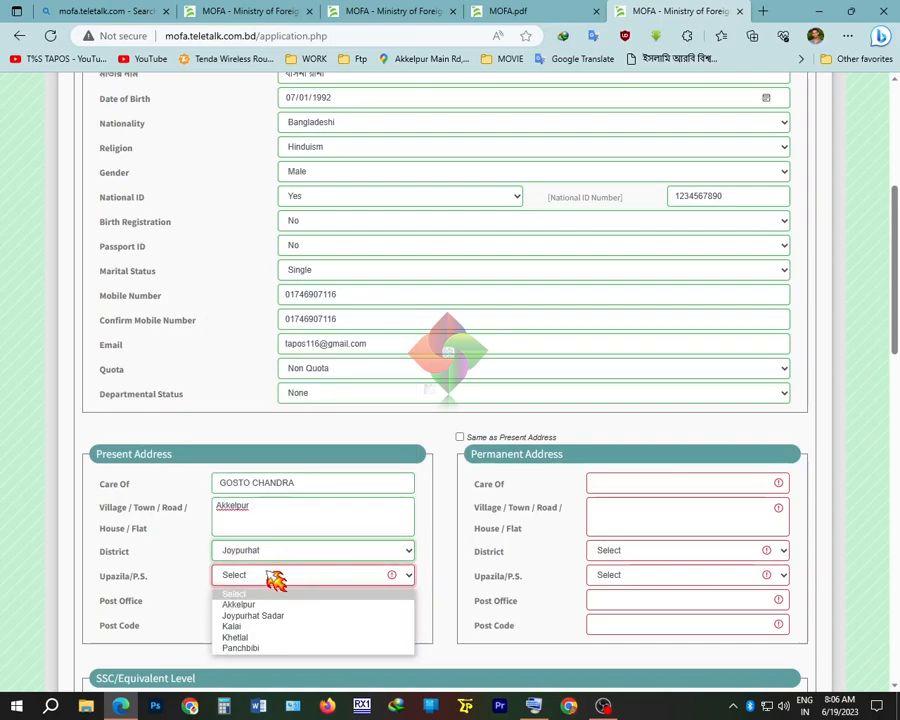
{"action": "left_click", "coordinate": [262, 605]}
{"action": "left_click", "coordinate": [258, 600]}
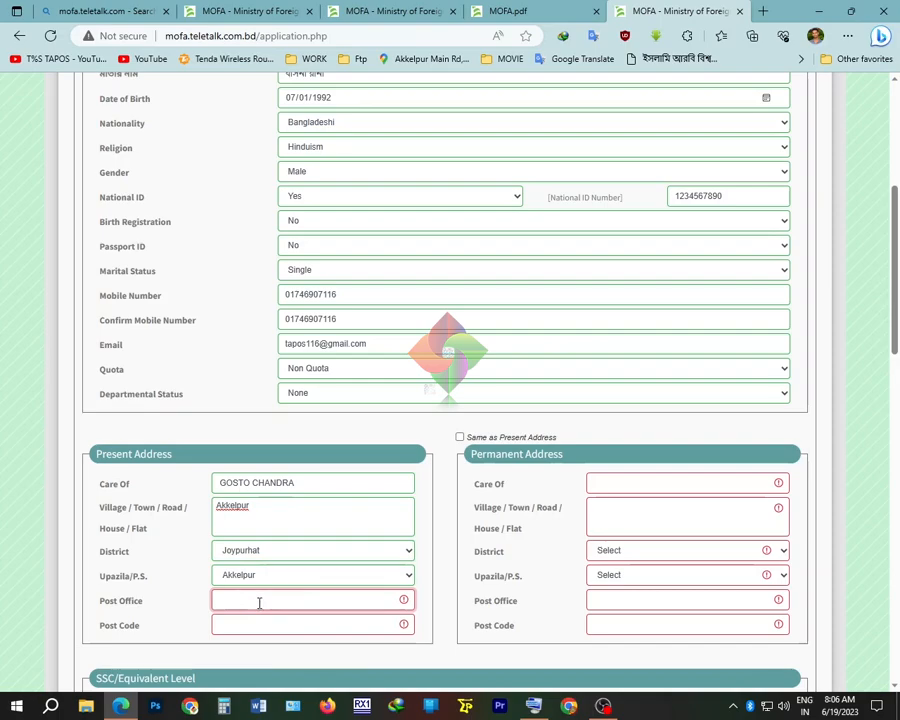
{"action": "type", "text": "Akkelpur"}
{"action": "left_click", "coordinate": [321, 625]}
{"action": "scroll", "coordinate": [321, 625], "scroll_direction": "down", "scroll_amount": 1}
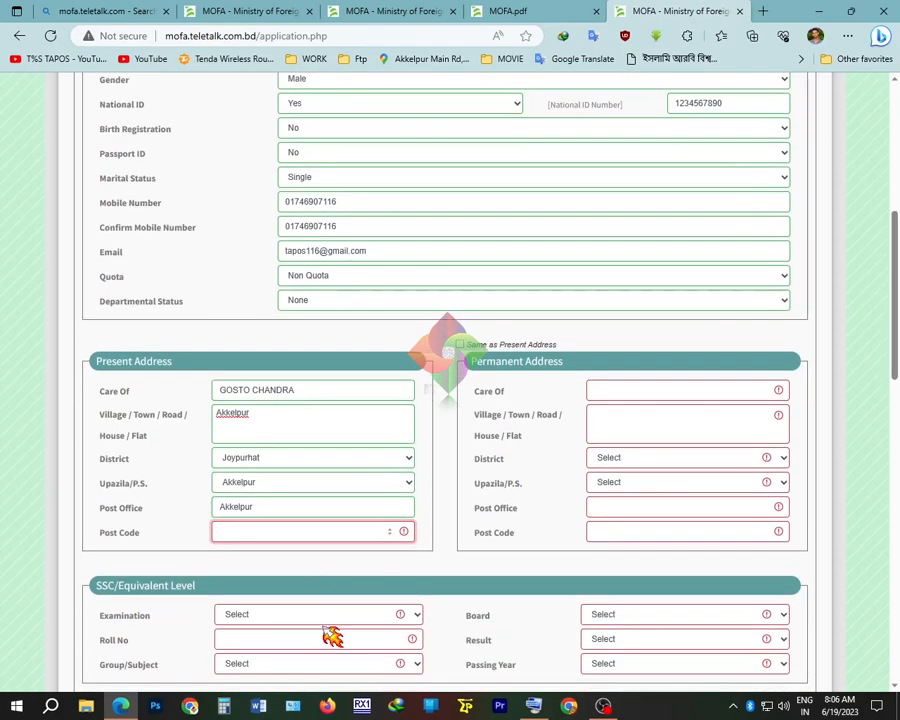
{"action": "type", "text": "5940"}
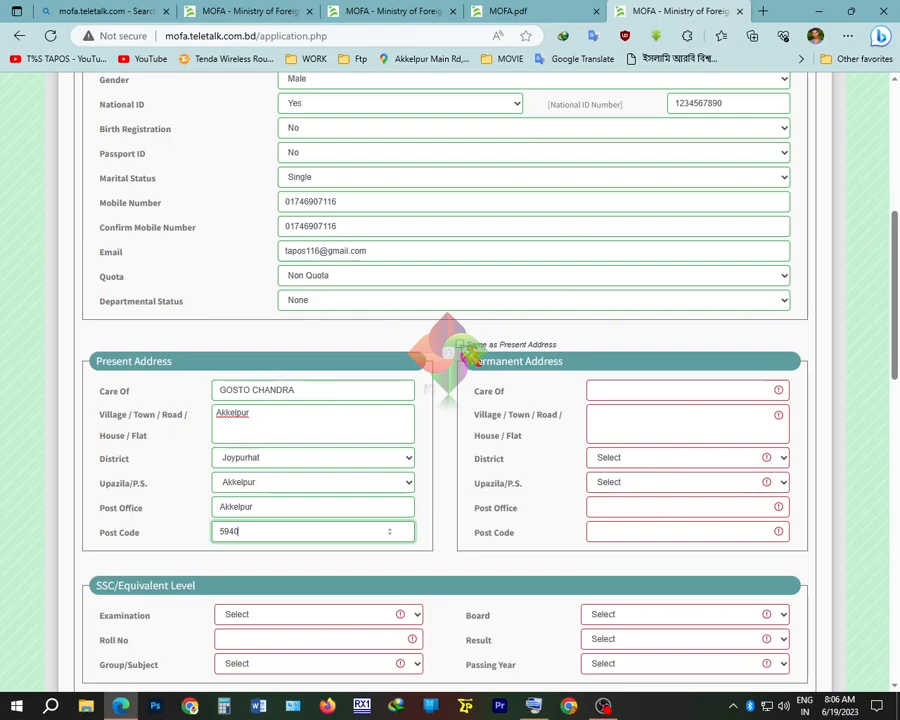
{"action": "left_click", "coordinate": [460, 345]}
Choose S.S.C, Science group, enter the roll number and select Rajshahi board
{"action": "scroll", "coordinate": [588, 470], "scroll_direction": "down", "scroll_amount": 3}
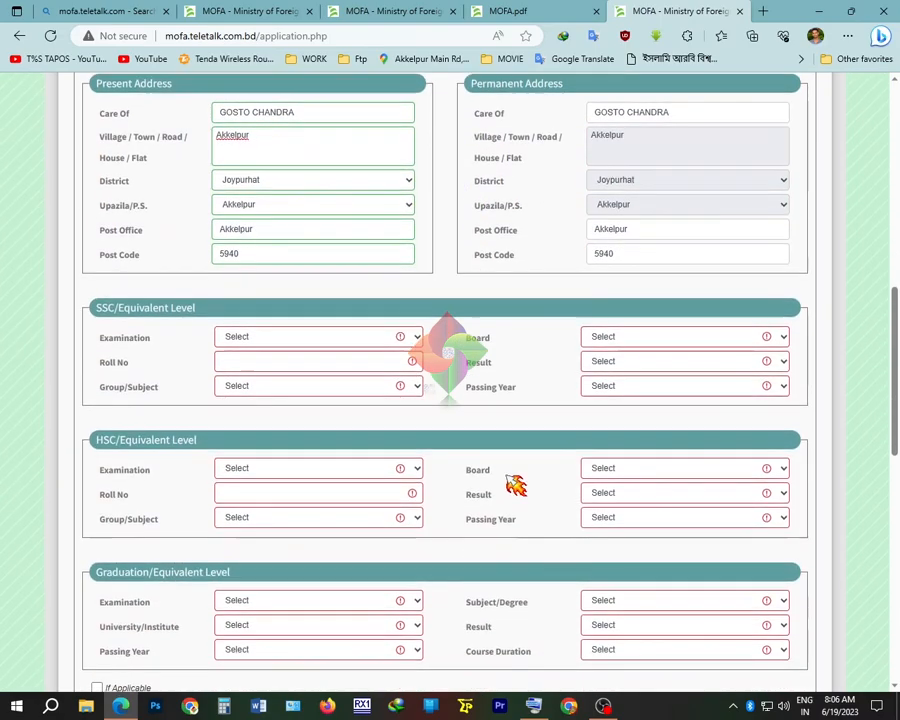
{"action": "left_click", "coordinate": [292, 340]}
{"action": "left_click", "coordinate": [287, 363]}
{"action": "left_click", "coordinate": [290, 386]}
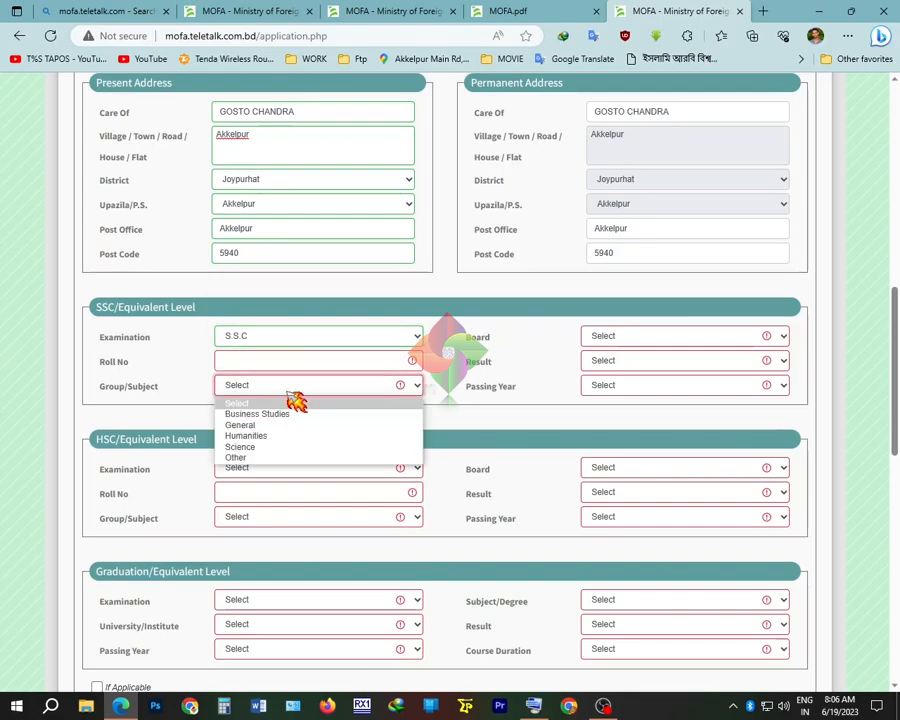
{"action": "left_click", "coordinate": [281, 447]}
{"action": "left_click", "coordinate": [371, 360]}
{"action": "type", "text": "16"}
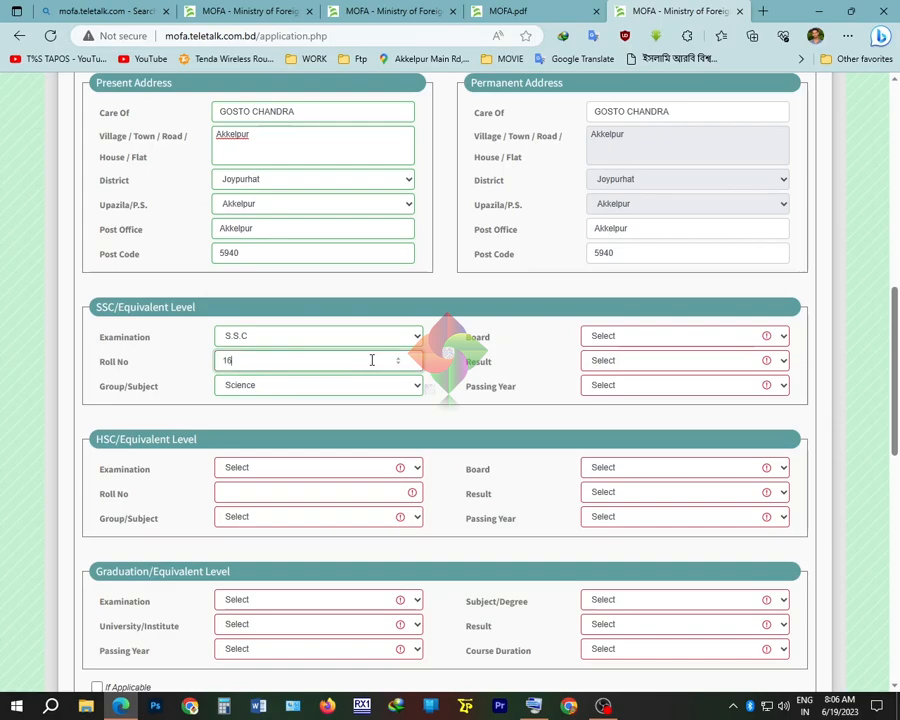
{"action": "type", "text": "02"}
{"action": "left_click", "coordinate": [653, 336]}
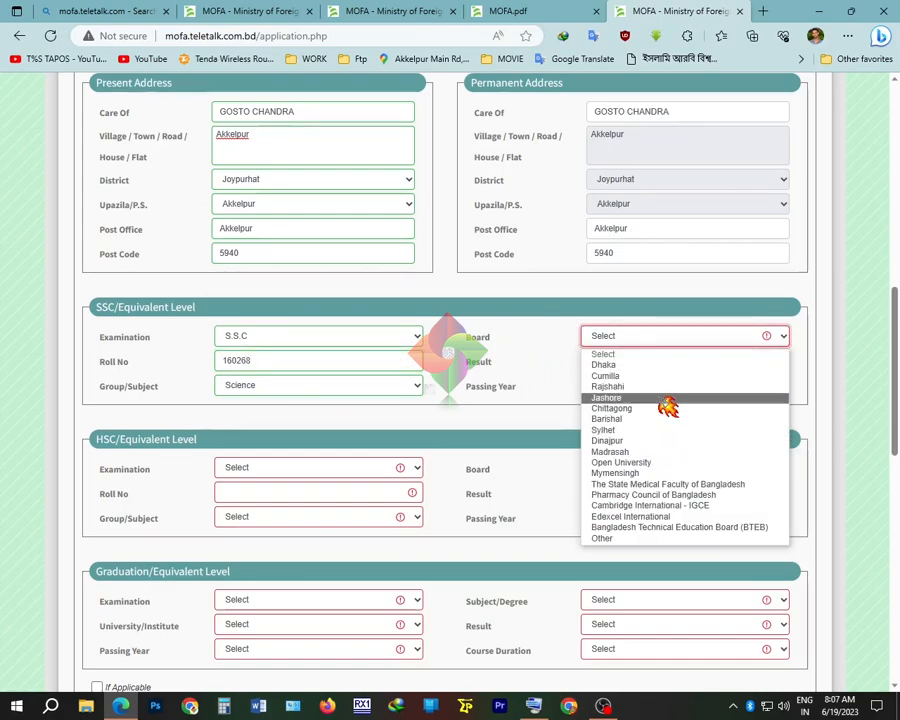
{"action": "left_click", "coordinate": [667, 386]}
Set SSC result GPA(out of 5) 4.35, passing year 2010, and HSC examination H.S.C
{"action": "left_click", "coordinate": [663, 362]}
{"action": "left_click", "coordinate": [787, 381]}
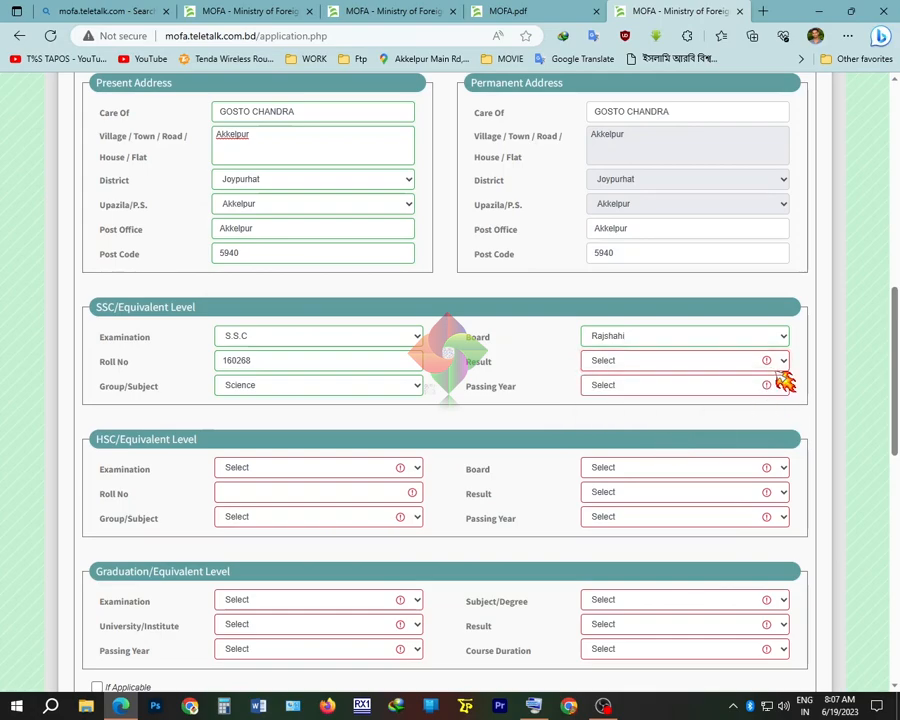
{"action": "left_click", "coordinate": [630, 361]}
{"action": "left_click", "coordinate": [624, 433]}
{"action": "left_click", "coordinate": [775, 360]}
{"action": "type", "text": "4.35"}
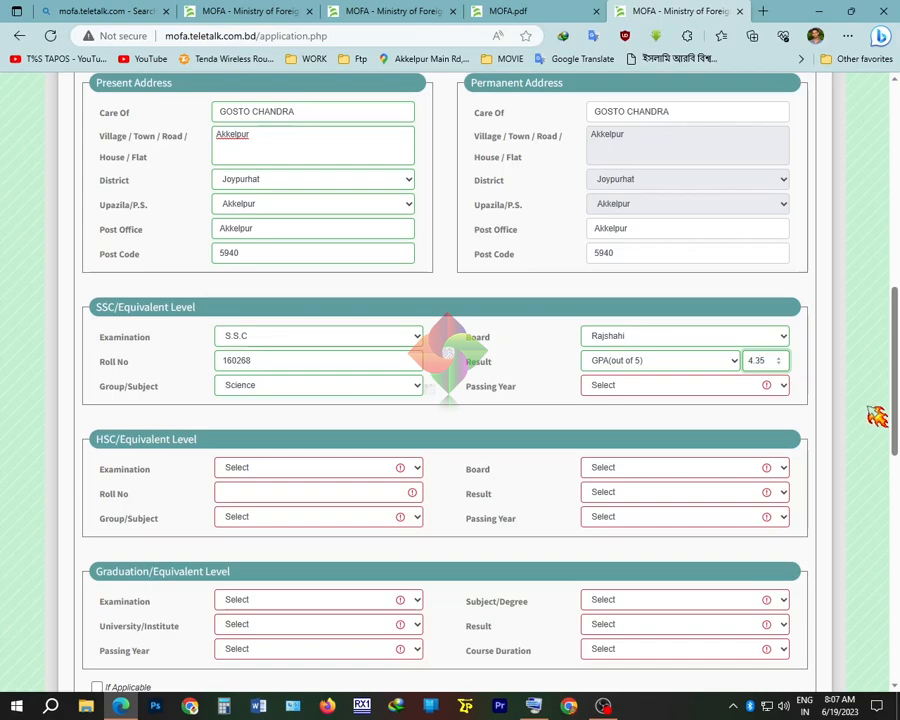
{"action": "left_click", "coordinate": [722, 387]}
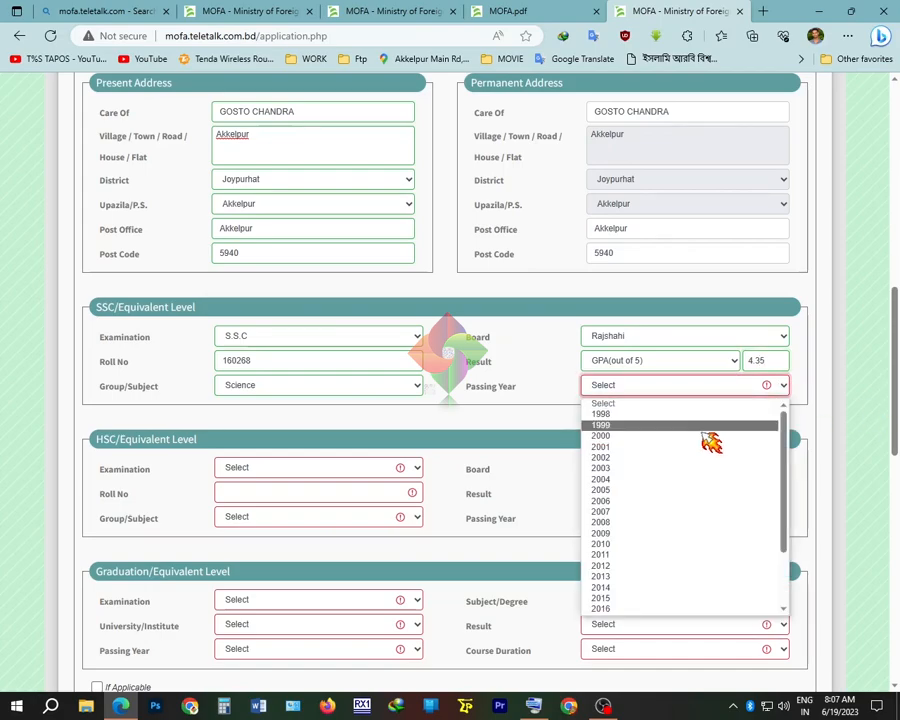
{"action": "left_click", "coordinate": [641, 543]}
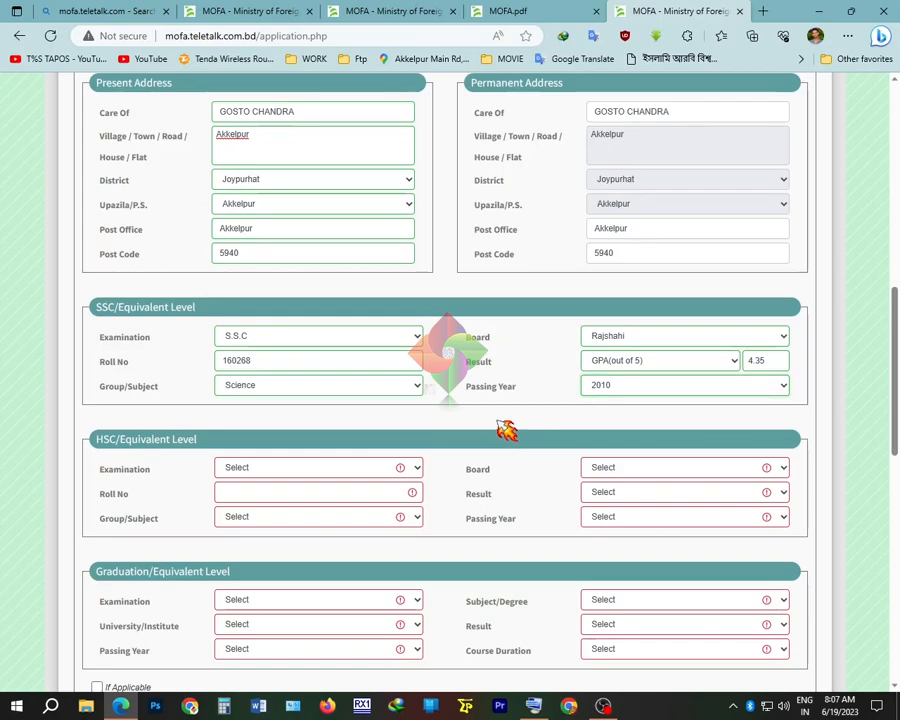
{"action": "scroll", "coordinate": [512, 432], "scroll_direction": "down", "scroll_amount": 3}
{"action": "left_click", "coordinate": [270, 286]}
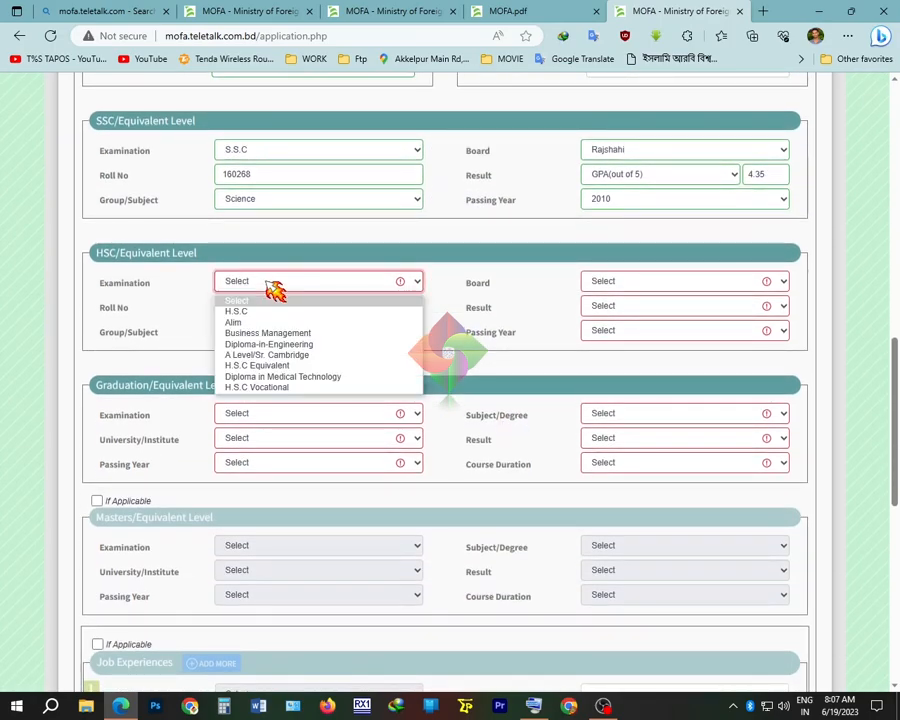
{"action": "left_click", "coordinate": [263, 311]}
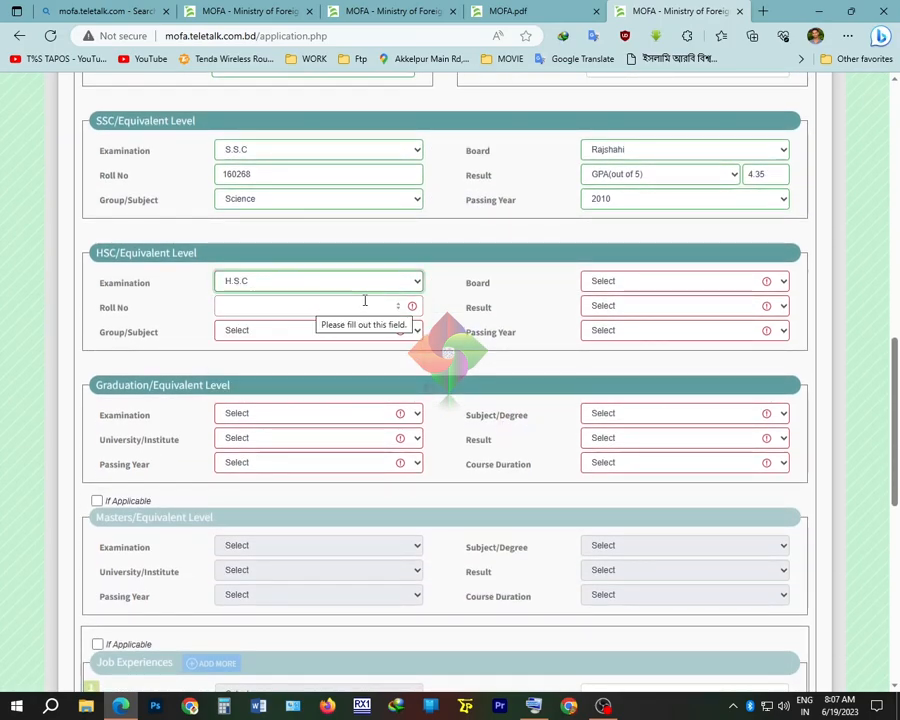
Enter the HSC roll number and choose the Science group and Rajshahi board
{"action": "left_click", "coordinate": [308, 311]}
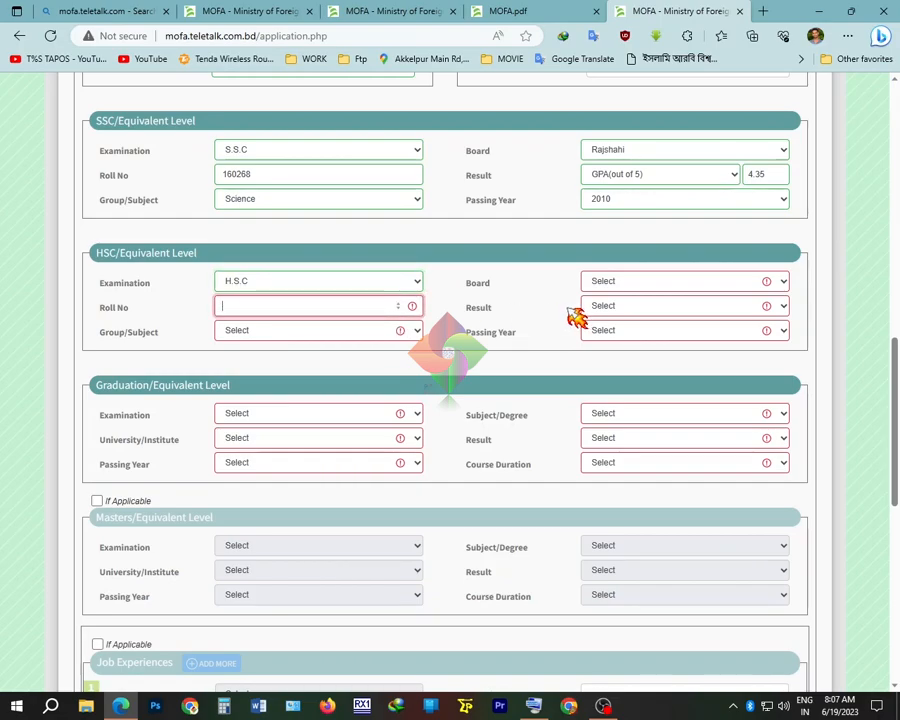
{"action": "type", "text": "28"}
{"action": "key", "text": "BackSpace"}
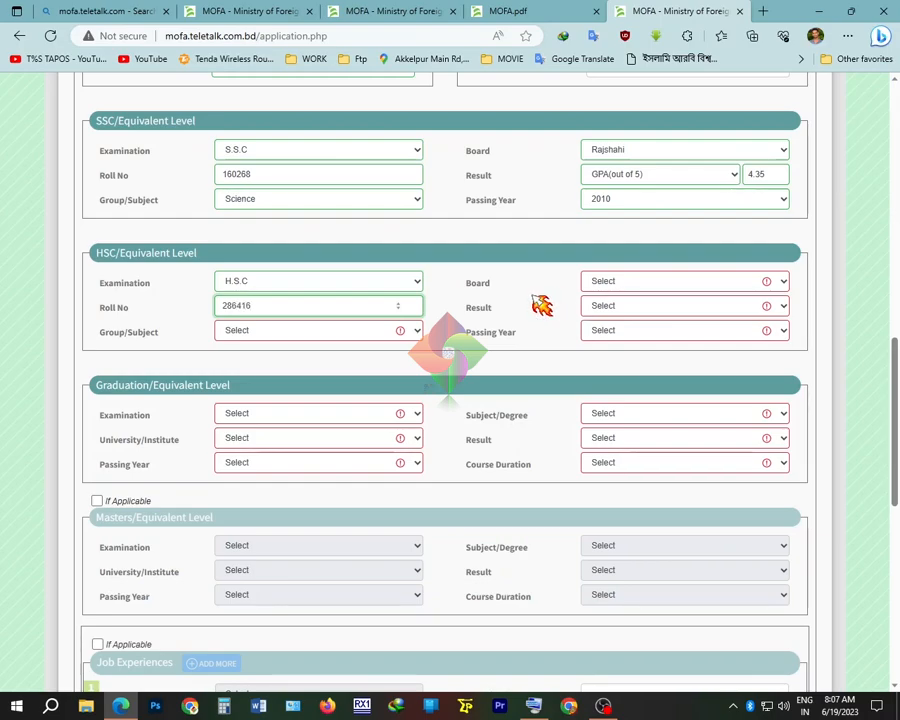
{"action": "left_click", "coordinate": [398, 331]}
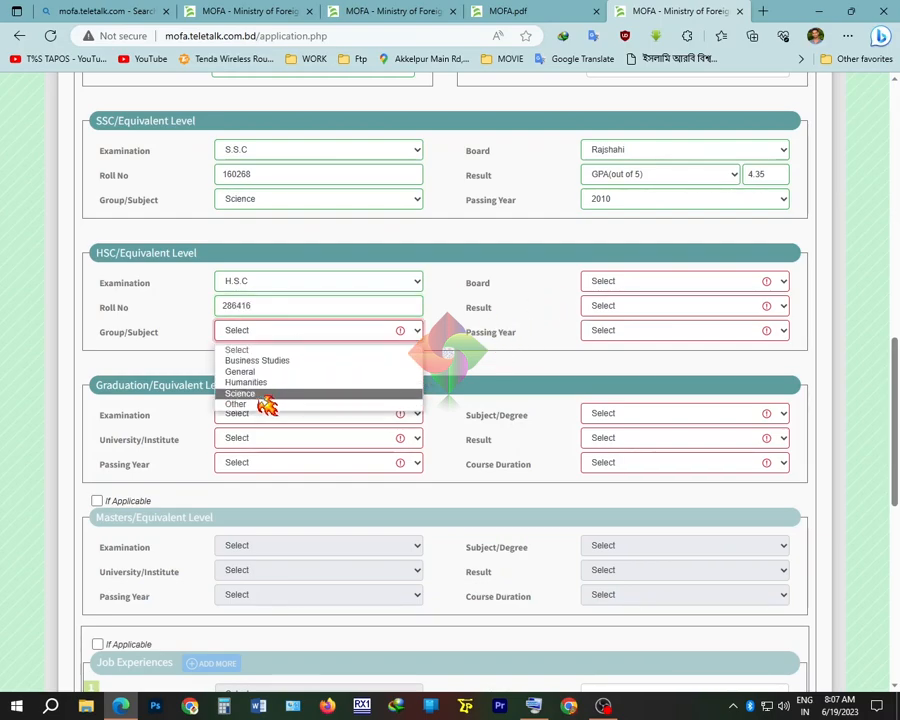
{"action": "left_click", "coordinate": [270, 394]}
{"action": "left_click", "coordinate": [668, 284]}
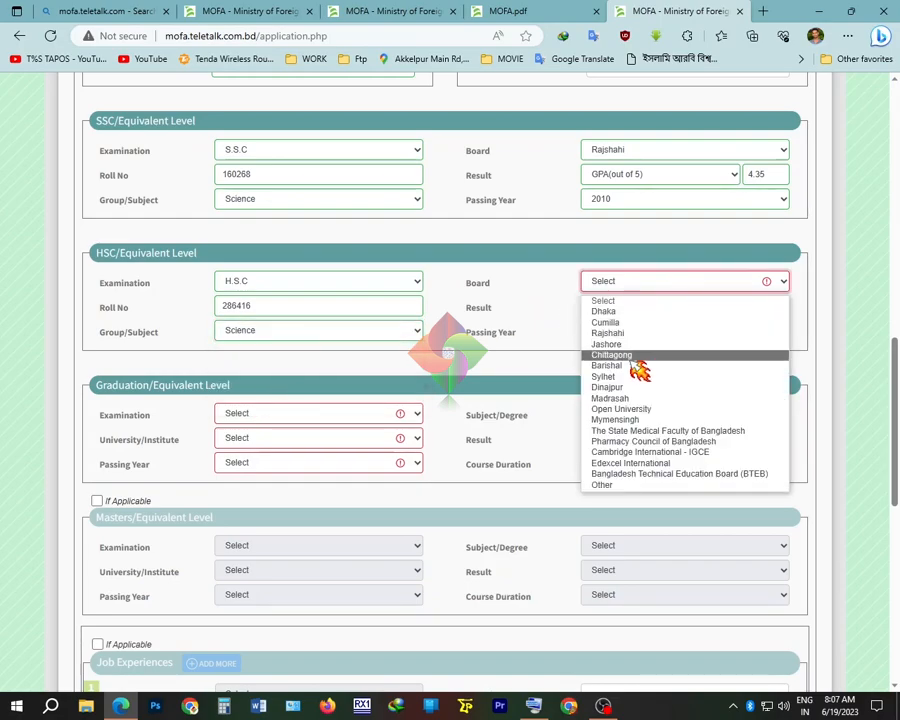
{"action": "left_click", "coordinate": [650, 334]}
Record the HSC result as GPA 4.40 out of 5, passed in 2012
{"action": "left_click", "coordinate": [663, 306]}
{"action": "left_click", "coordinate": [640, 384]}
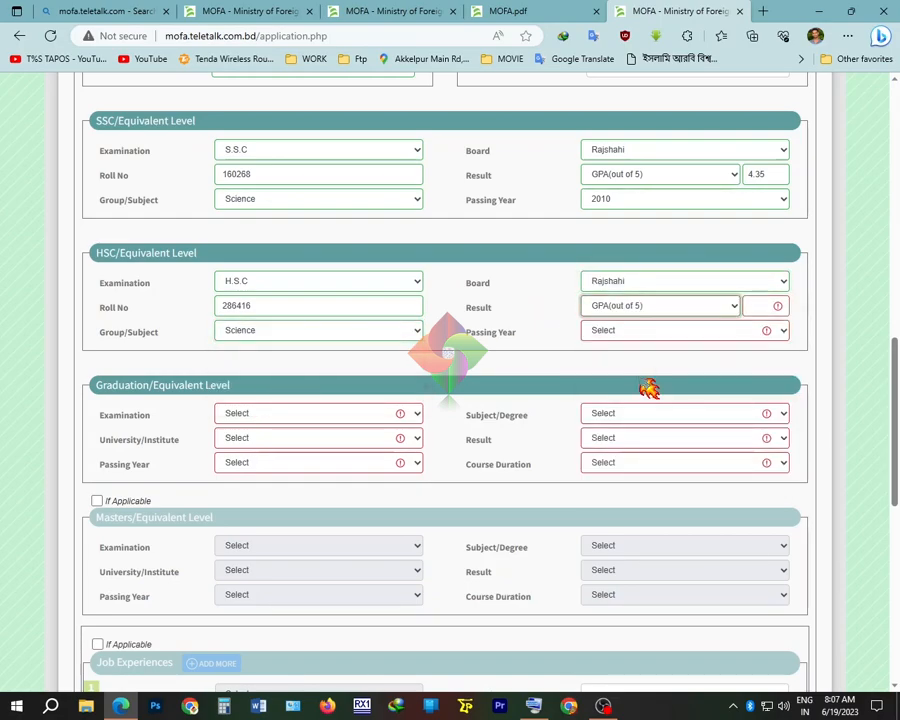
{"action": "left_click", "coordinate": [759, 305]}
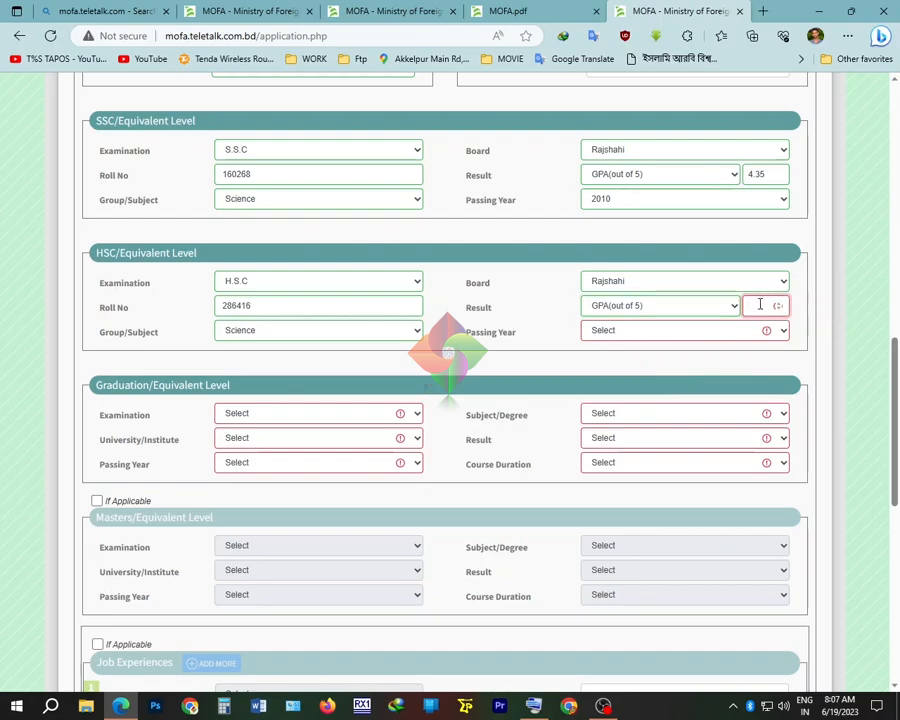
{"action": "type", "text": "4.40"}
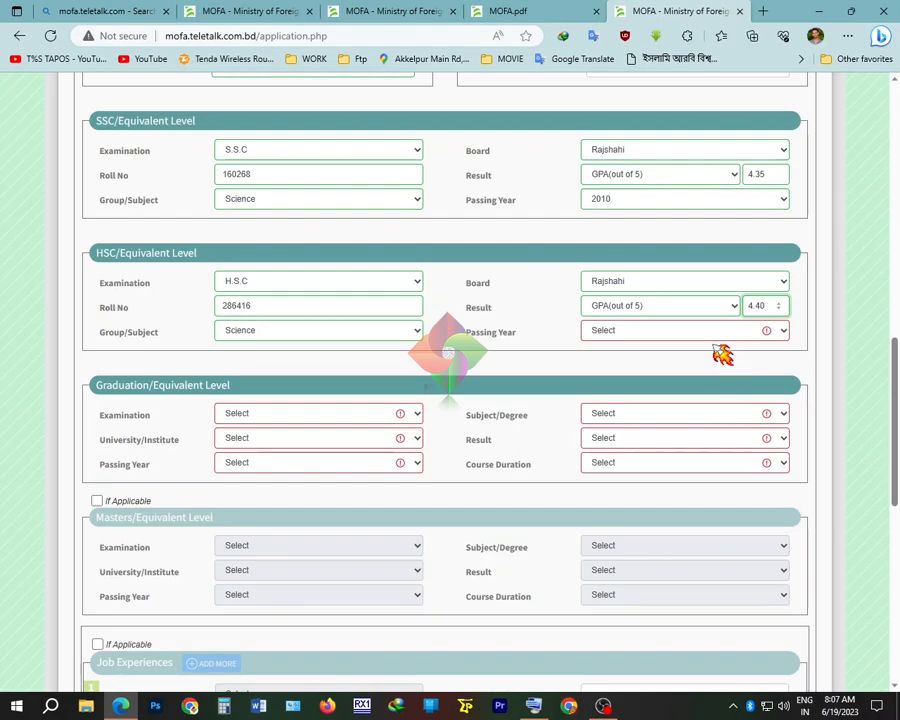
{"action": "left_click", "coordinate": [712, 333]}
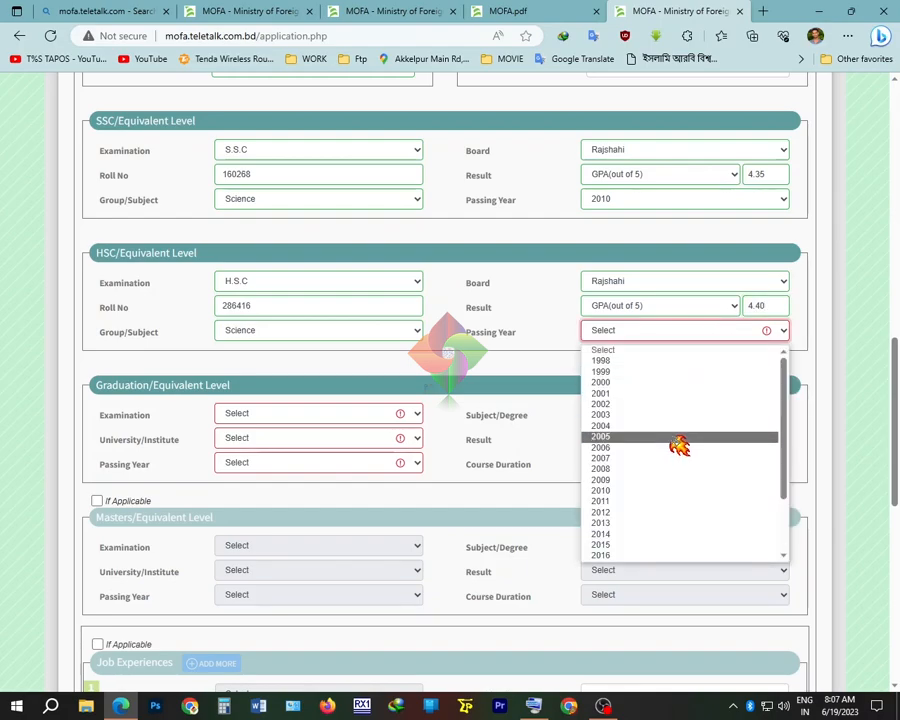
{"action": "left_click", "coordinate": [630, 514]}
Set the graduation exam to Honors at National University, passing year 2017
{"action": "scroll", "coordinate": [640, 524], "scroll_direction": "down", "scroll_amount": 2}
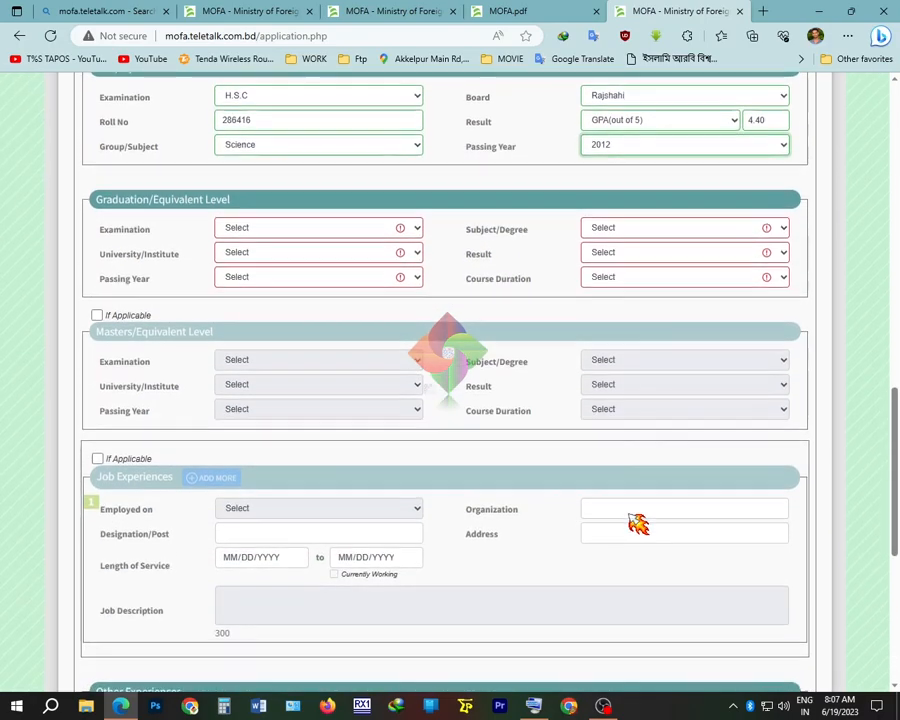
{"action": "left_click", "coordinate": [290, 228]}
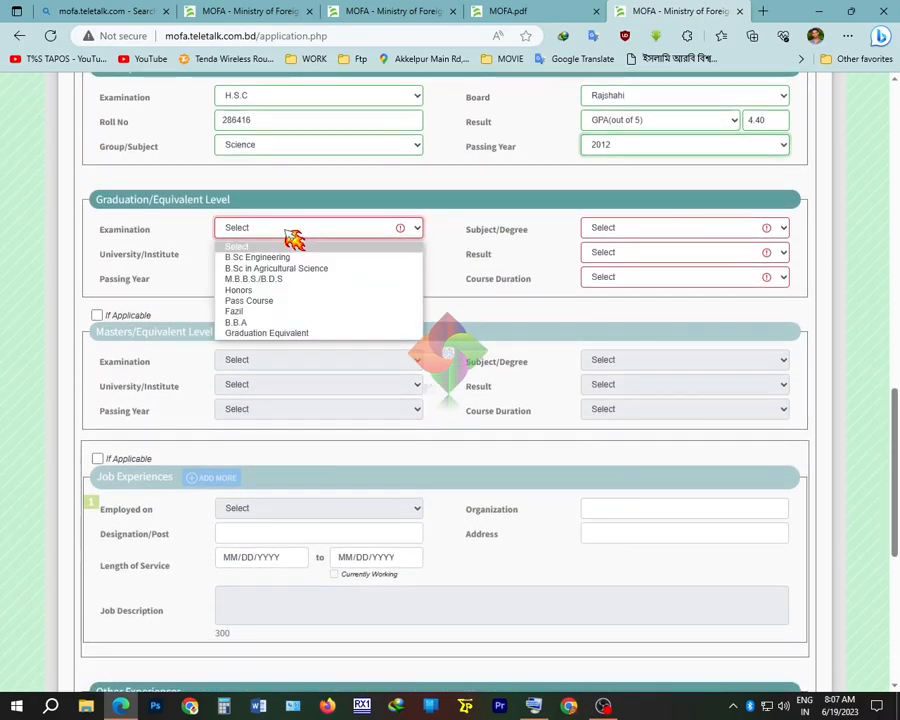
{"action": "left_click", "coordinate": [290, 290]}
{"action": "left_click", "coordinate": [290, 256]}
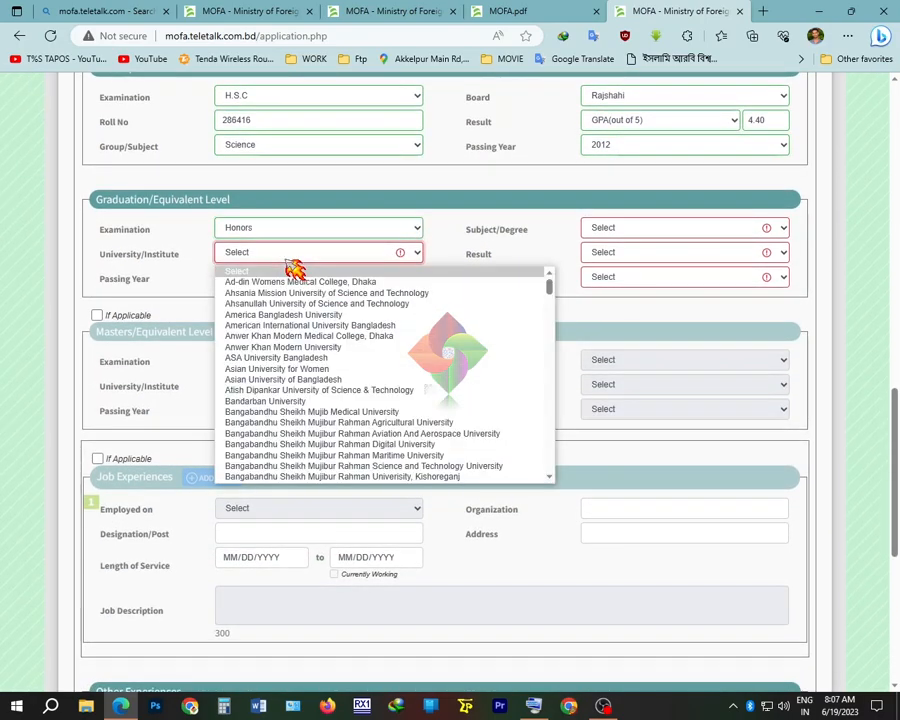
{"action": "type", "text": "nal University"}
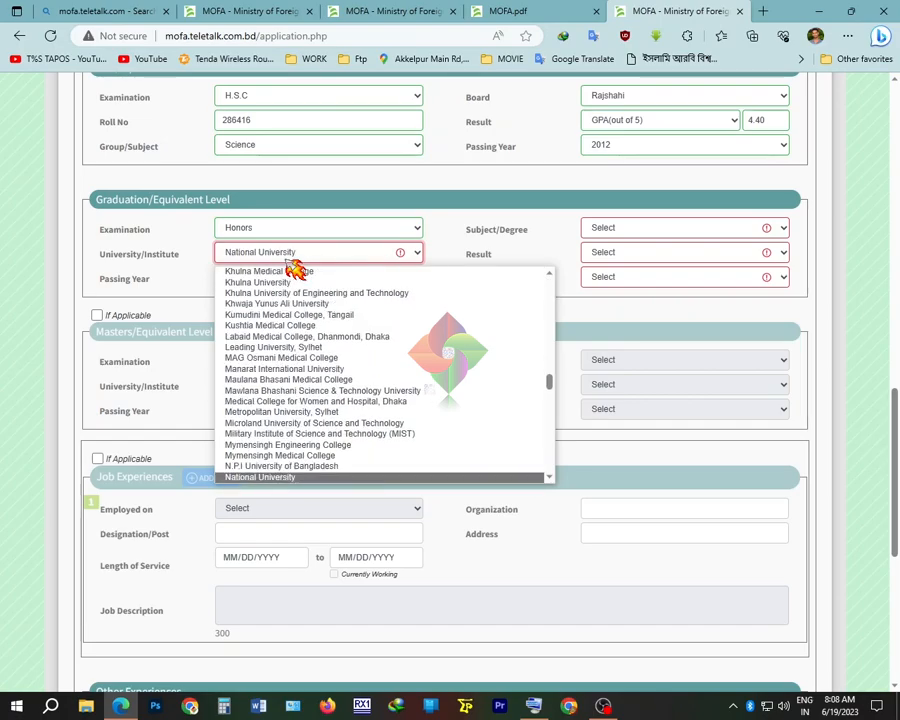
{"action": "left_click", "coordinate": [297, 230]}
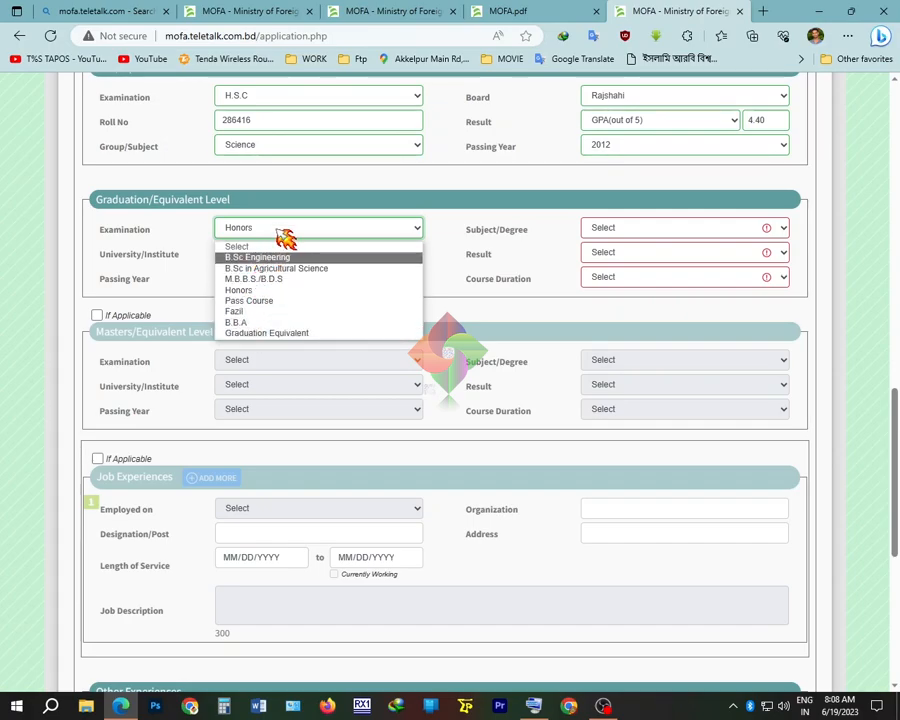
{"action": "left_click", "coordinate": [281, 237]}
{"action": "left_click", "coordinate": [273, 285]}
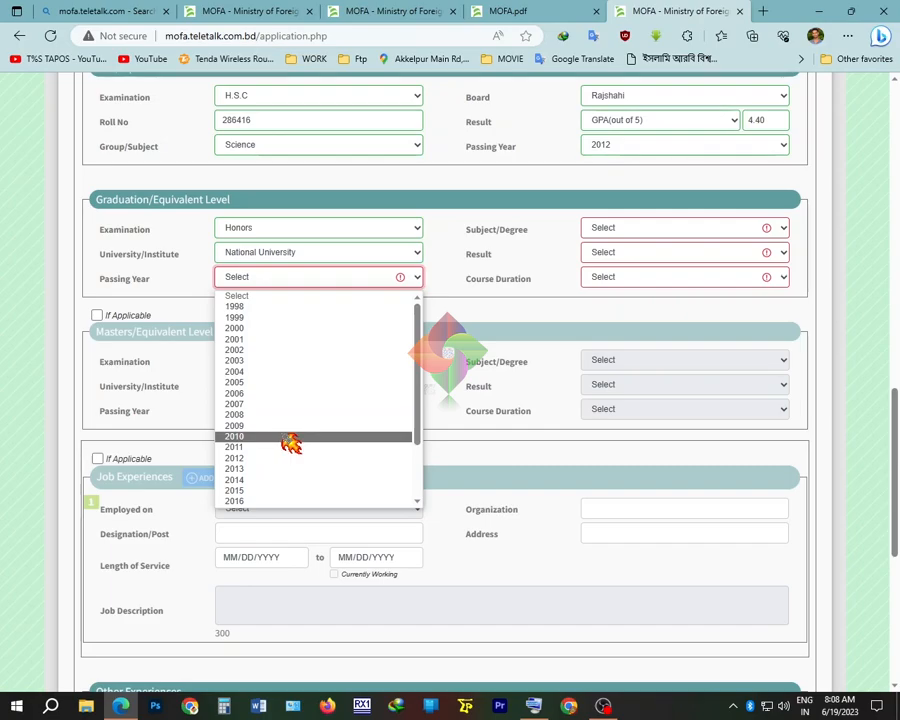
{"action": "scroll", "coordinate": [258, 485], "scroll_direction": "down", "scroll_amount": 1}
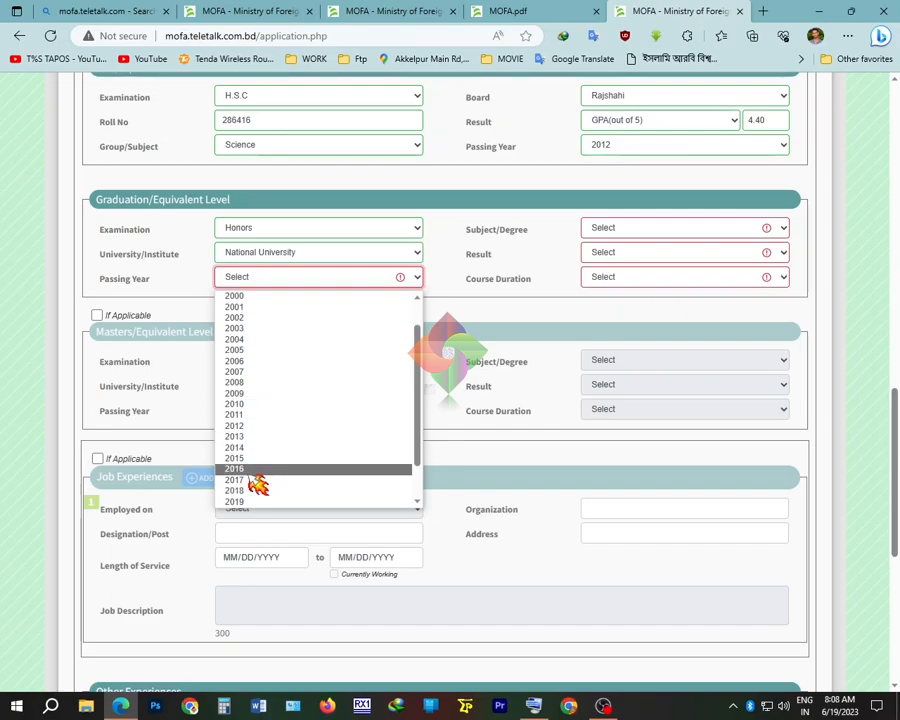
{"action": "left_click", "coordinate": [252, 470]}
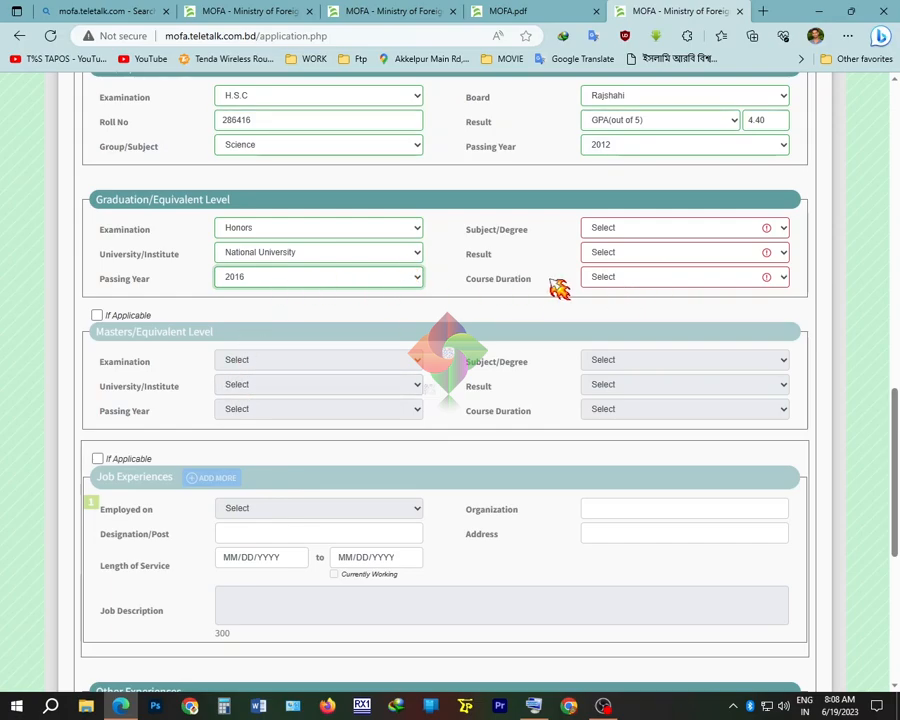
{"action": "left_click", "coordinate": [364, 284]}
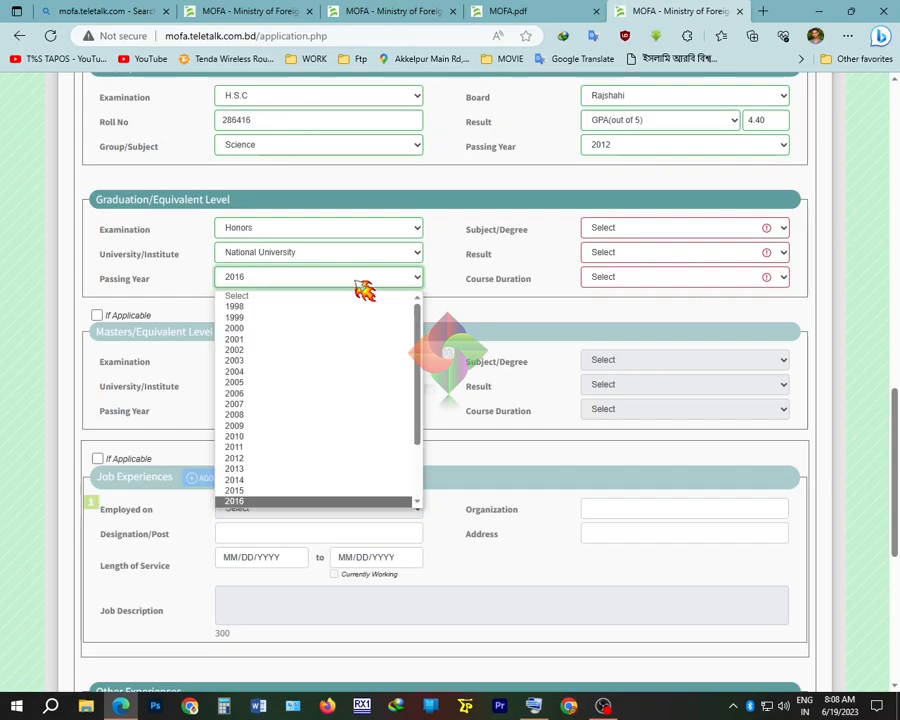
{"action": "scroll", "coordinate": [261, 474], "scroll_direction": "down", "scroll_amount": 1}
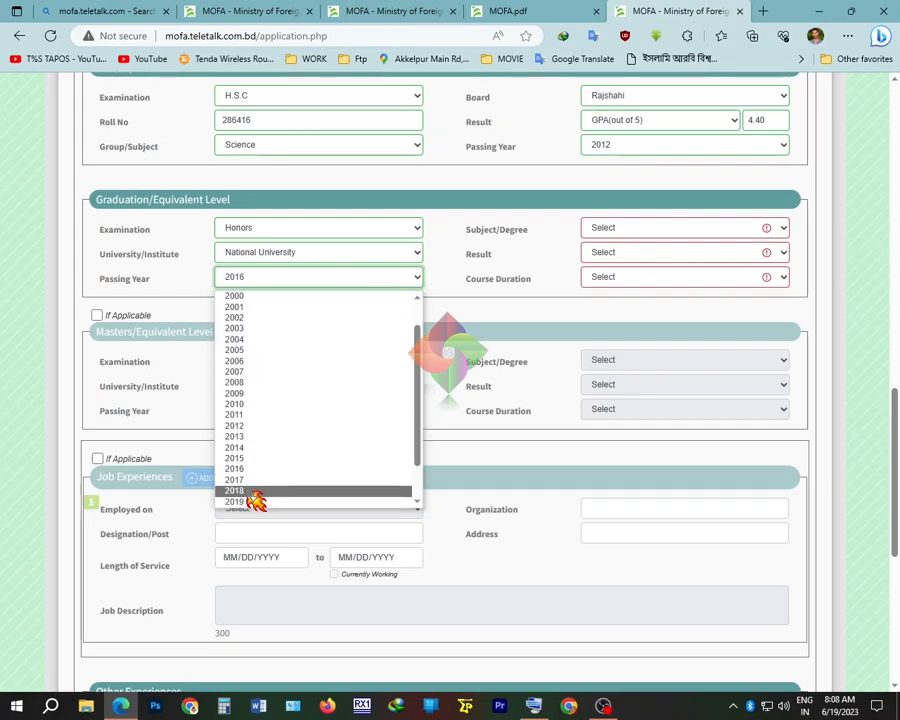
{"action": "left_click", "coordinate": [259, 482]}
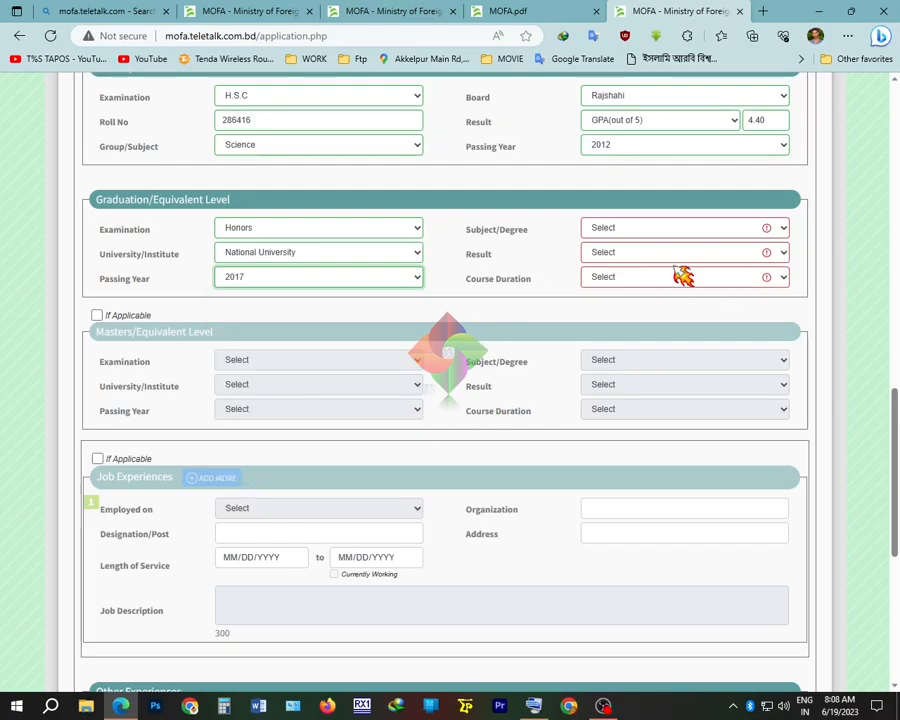
Choose subject Bangla, result CGPA 3.23 out of 4, and course duration 04 Years
{"action": "left_click", "coordinate": [677, 232]}
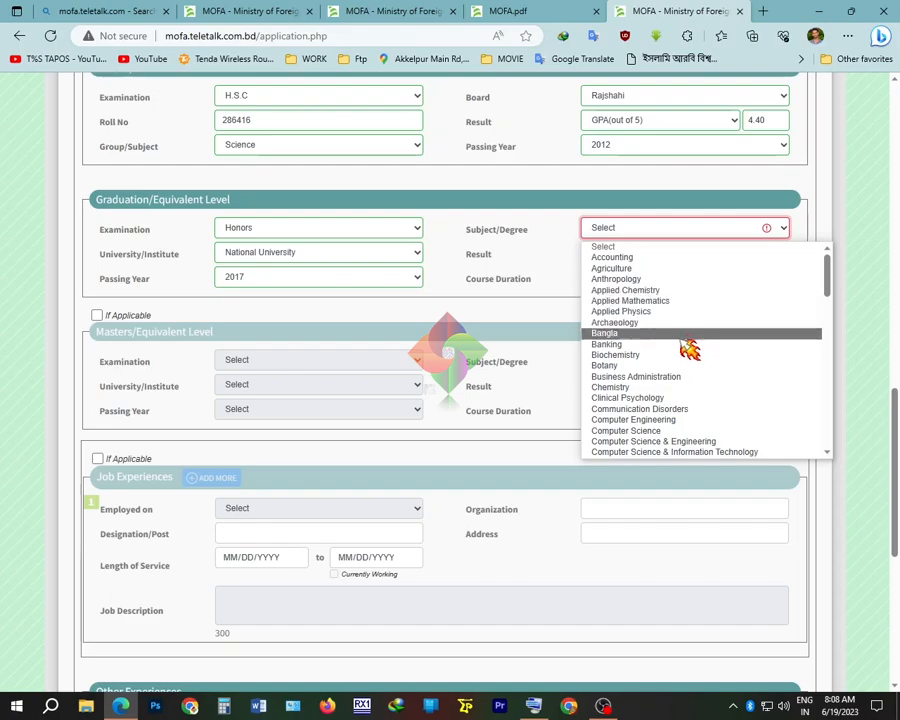
{"action": "scroll", "coordinate": [689, 376], "scroll_direction": "down", "scroll_amount": 2}
{"action": "scroll", "coordinate": [692, 379], "scroll_direction": "down", "scroll_amount": 5}
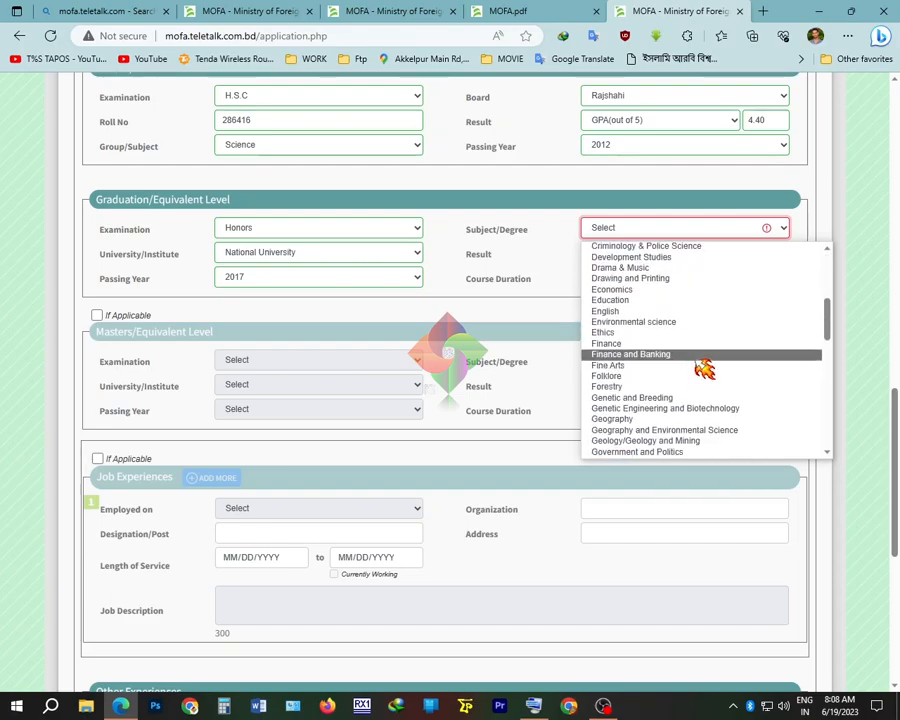
{"action": "scroll", "coordinate": [708, 369], "scroll_direction": "down", "scroll_amount": 2}
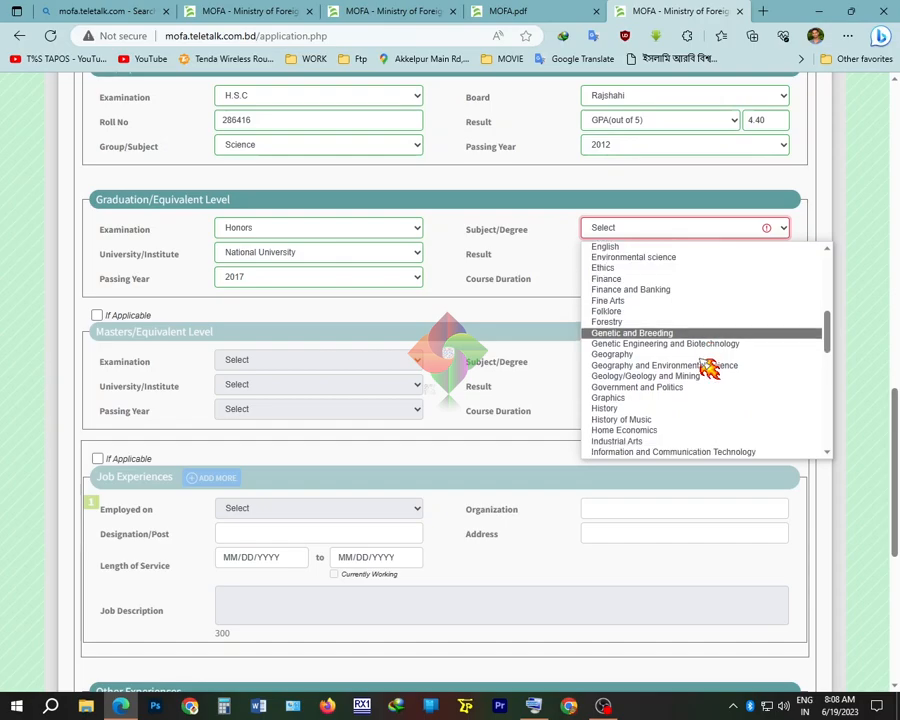
{"action": "scroll", "coordinate": [708, 369], "scroll_direction": "down", "scroll_amount": 7}
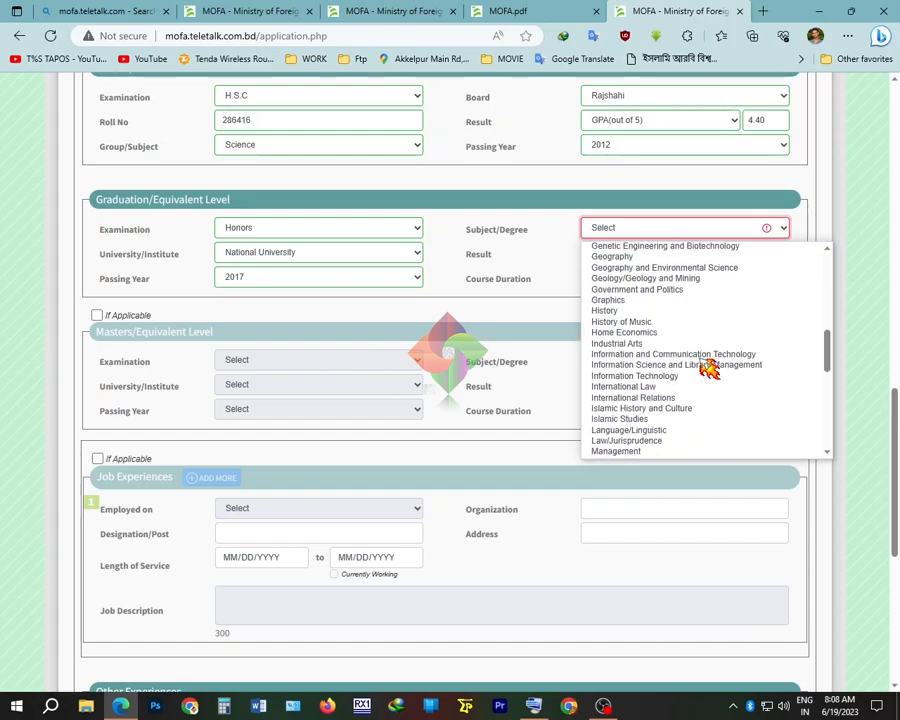
{"action": "scroll", "coordinate": [708, 369], "scroll_direction": "up", "scroll_amount": 15}
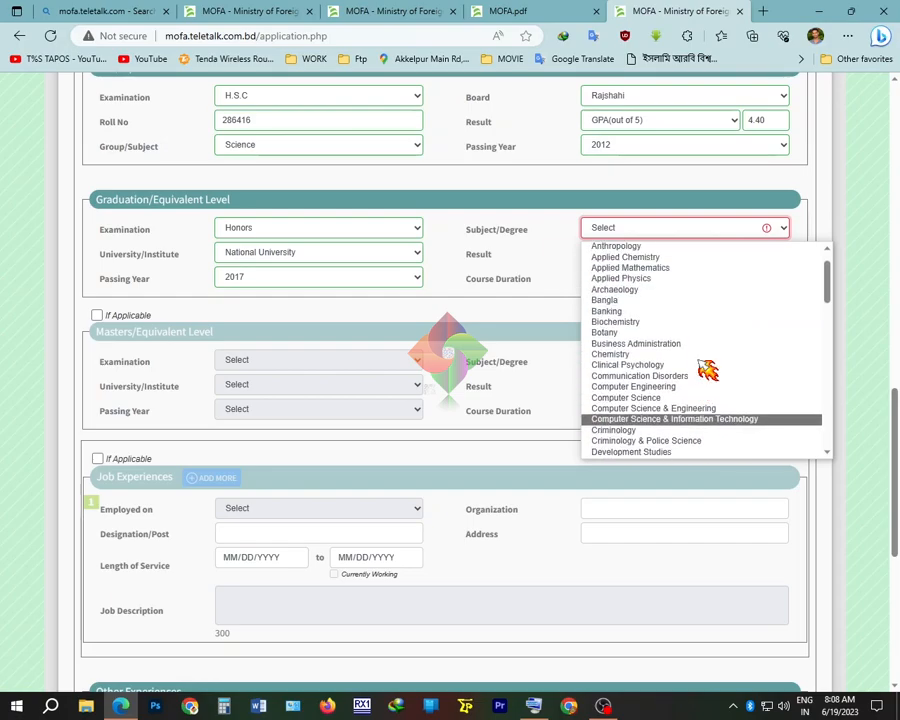
{"action": "left_click", "coordinate": [636, 300]}
{"action": "left_click", "coordinate": [716, 255]}
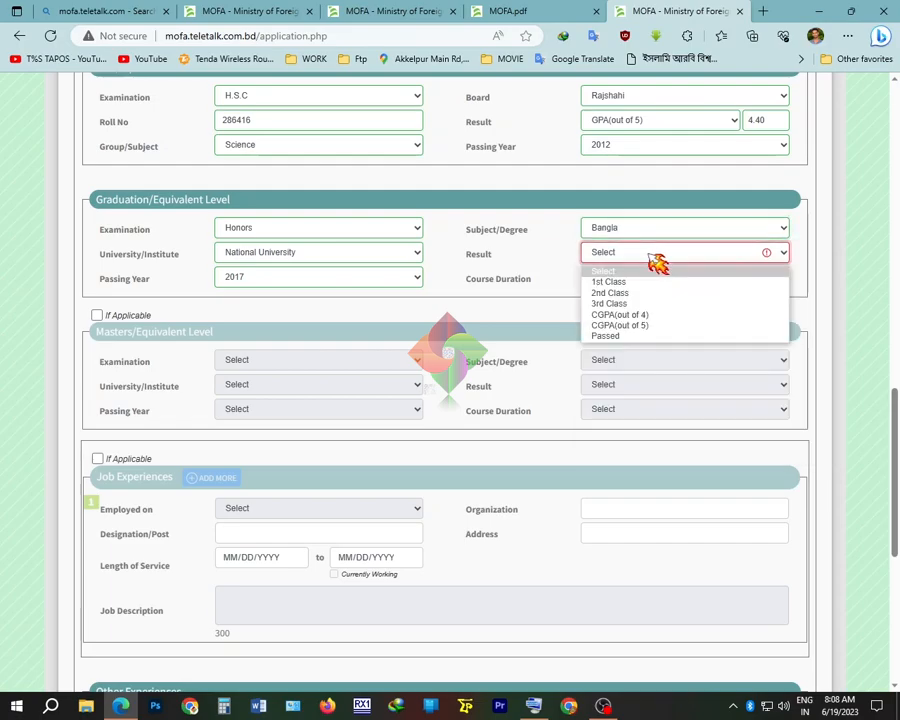
{"action": "left_click", "coordinate": [666, 313]}
{"action": "left_click", "coordinate": [755, 252]}
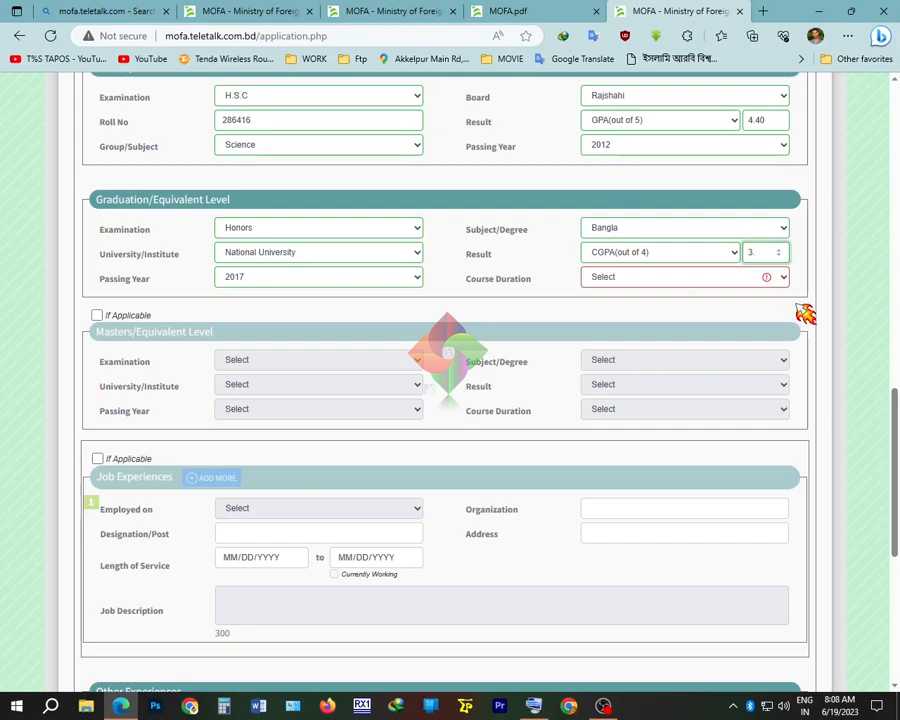
{"action": "left_click", "coordinate": [672, 281]}
{"action": "left_click", "coordinate": [642, 318]}
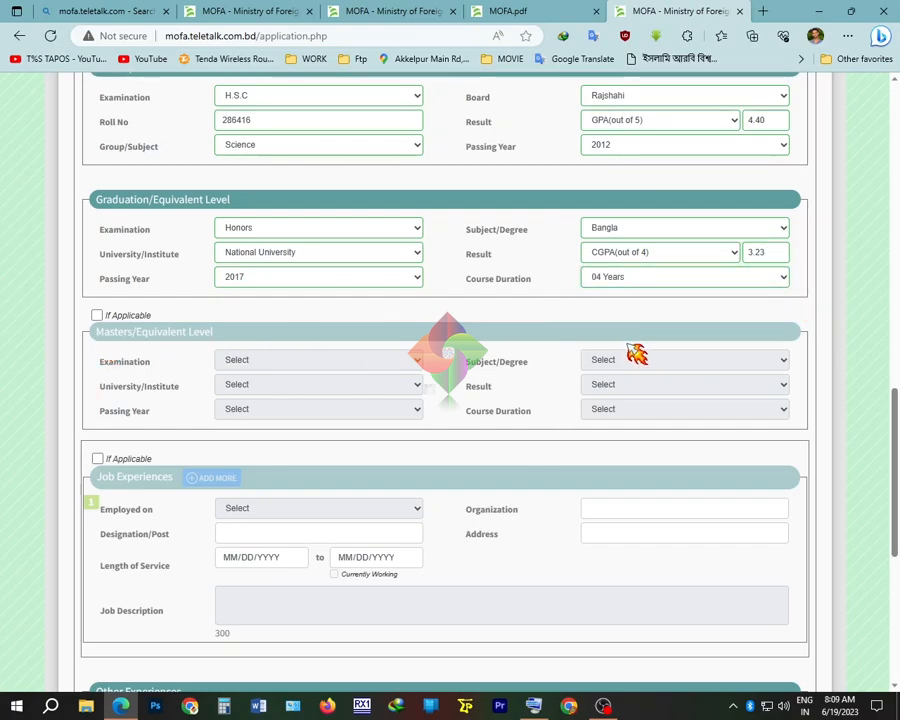
{"action": "scroll", "coordinate": [555, 359], "scroll_direction": "down", "scroll_amount": 3}
Translate the computer-certificate question into Bengali to read it, then answer Yes
{"action": "scroll", "coordinate": [580, 446], "scroll_direction": "down", "scroll_amount": 3}
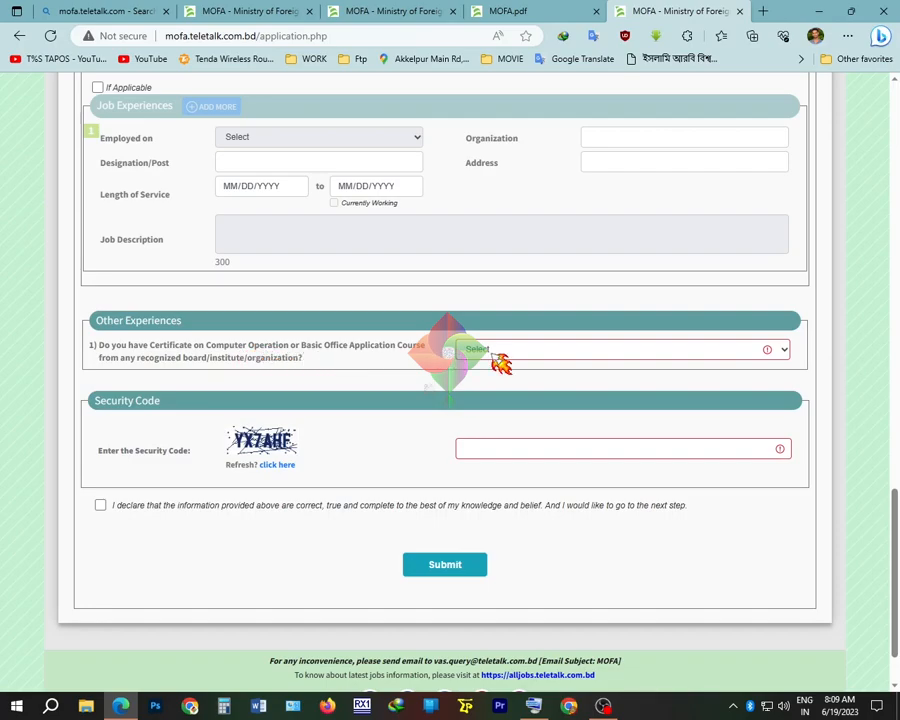
{"action": "left_click_drag", "start_coordinate": [302, 358], "coordinate": [108, 357]}
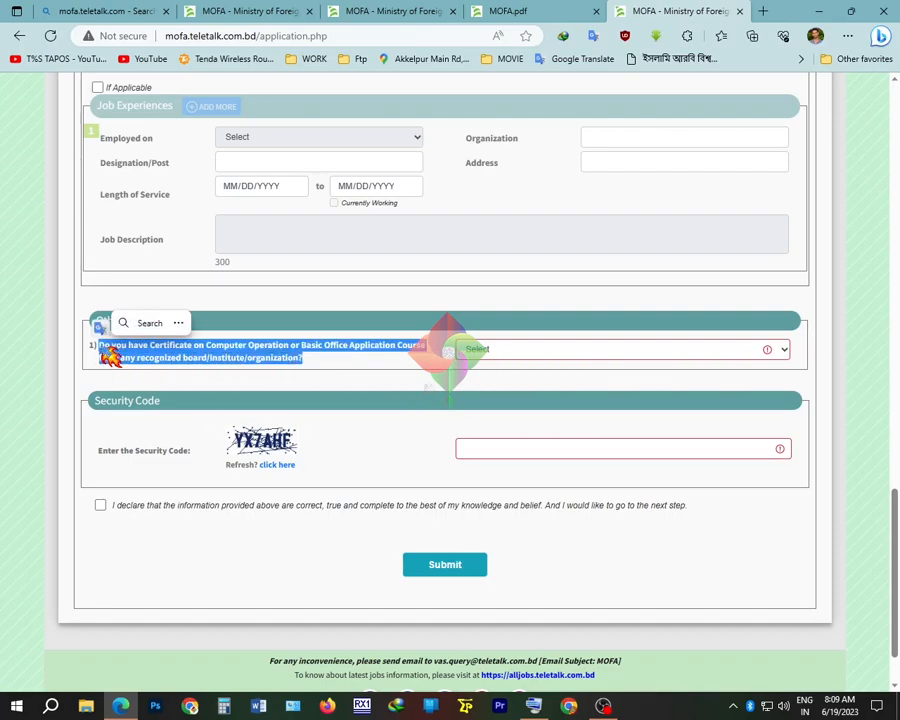
{"action": "left_click", "coordinate": [101, 332]}
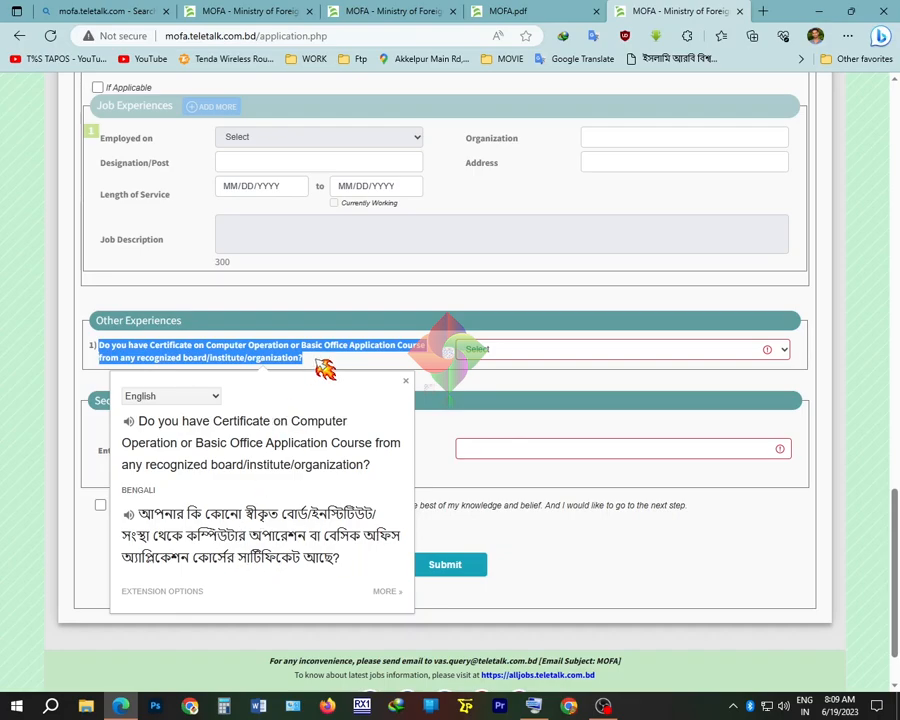
{"action": "left_click", "coordinate": [550, 346]}
{"action": "left_click", "coordinate": [544, 352]}
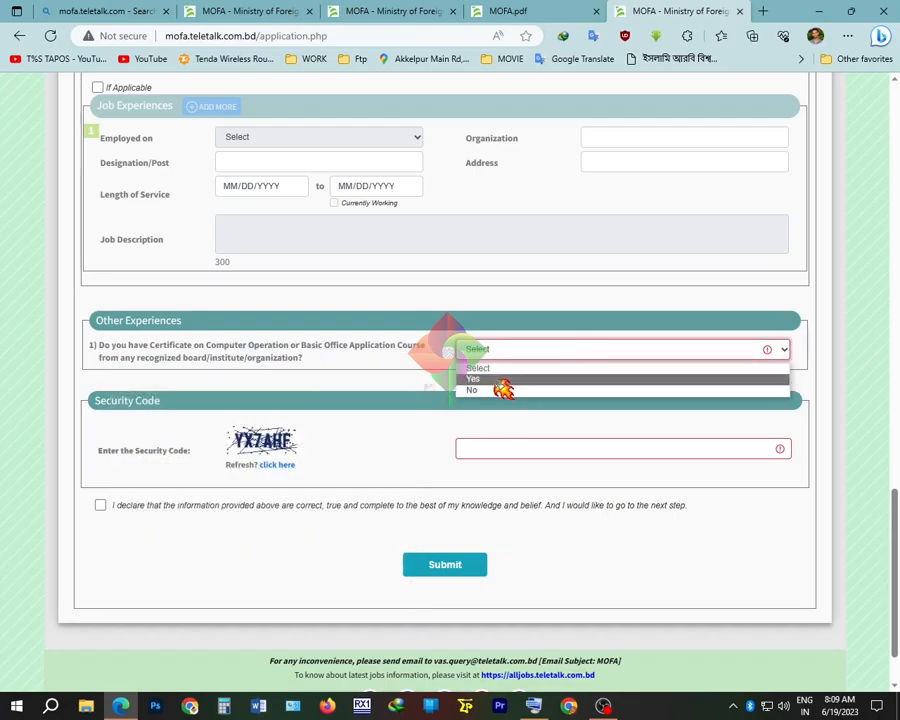
{"action": "left_click", "coordinate": [500, 381]}
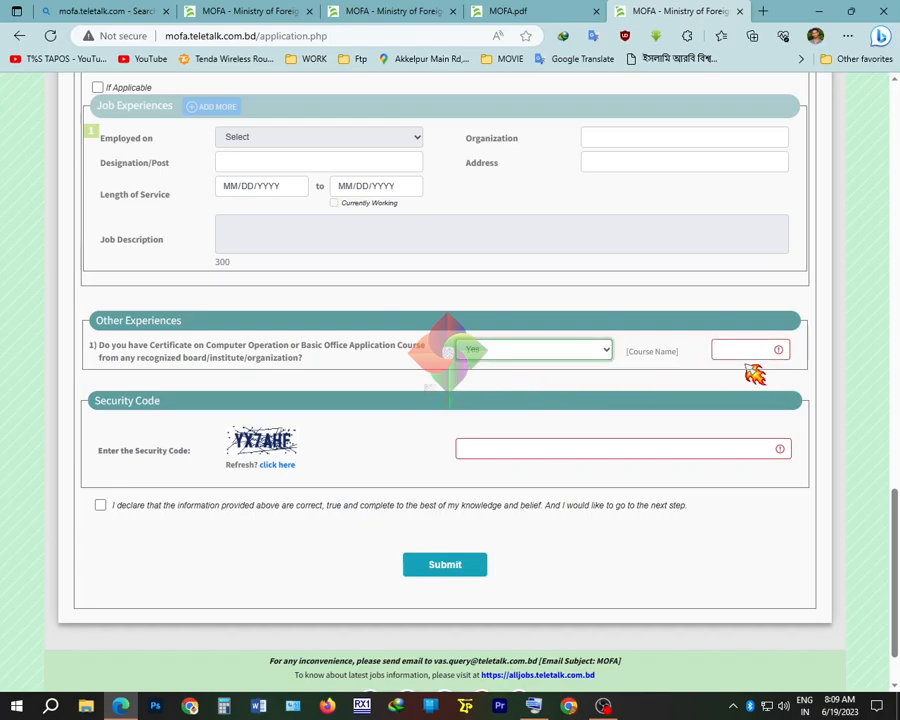
Translate 'ছয় মাস কমপিউটার ট্রেনিং' in Google Translate and copy 'Six months computer training'
{"action": "left_click", "coordinate": [734, 350]}
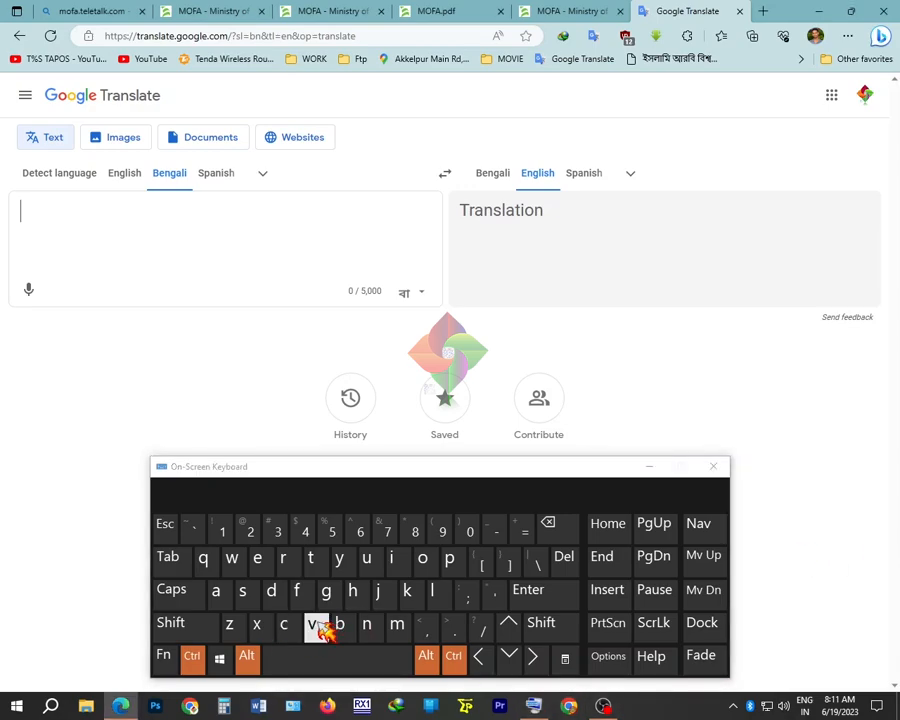
{"action": "left_click", "coordinate": [321, 631]}
{"action": "type", "text": "ছ"}
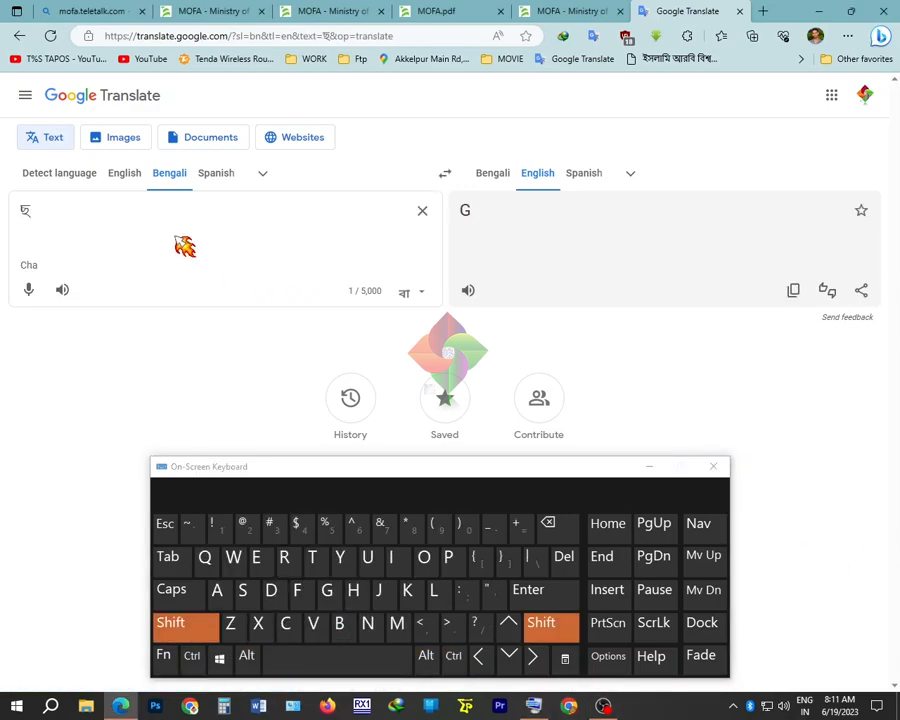
{"action": "type", "text": "য় মাস"}
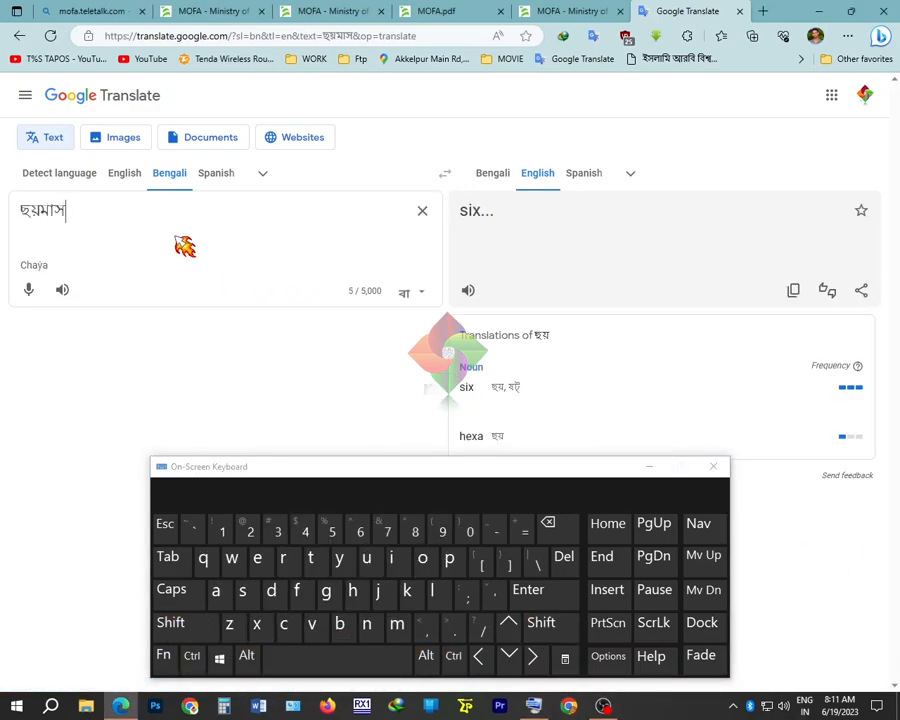
{"action": "type", "text": " কমপিউটার"}
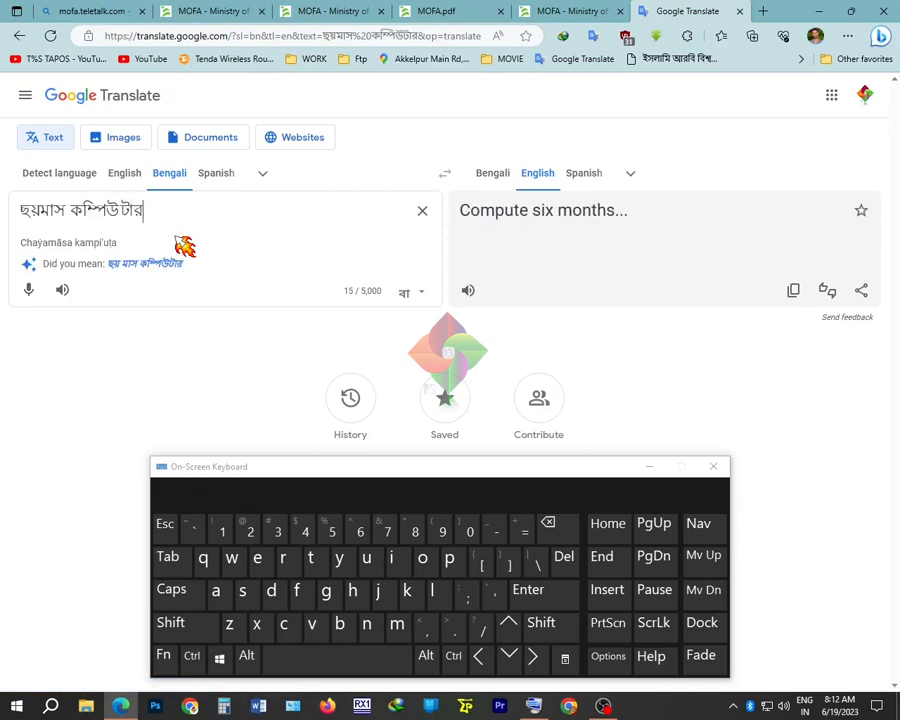
{"action": "type", "text": " ট্রেনিং"}
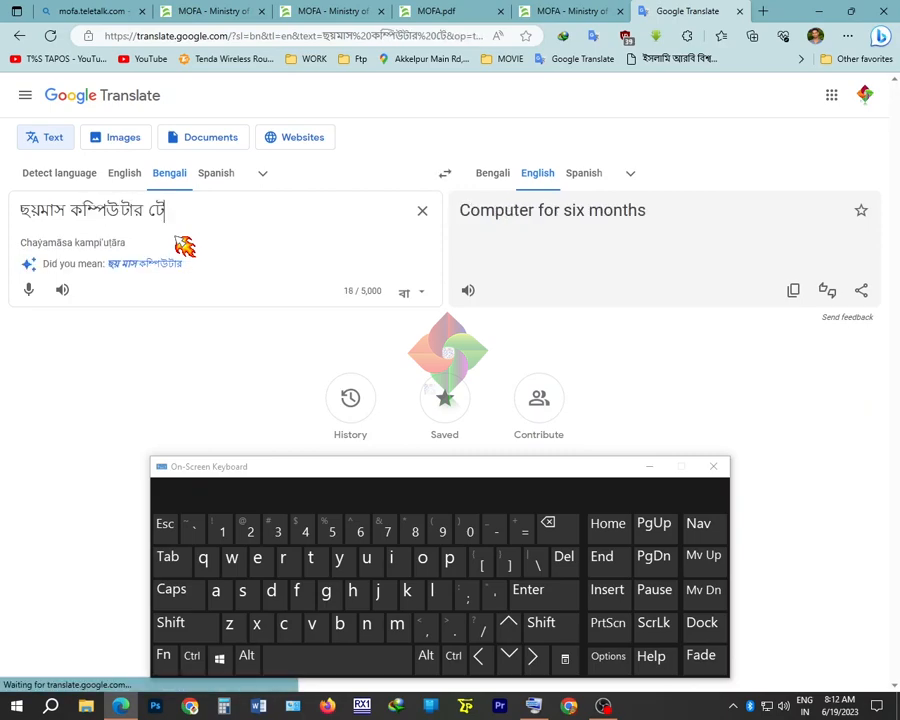
{"action": "triple_click", "coordinate": [592, 212]}
{"action": "key", "text": "ctrl+c"}
{"action": "right_click", "coordinate": [589, 212]}
{"action": "left_click", "coordinate": [631, 230]}
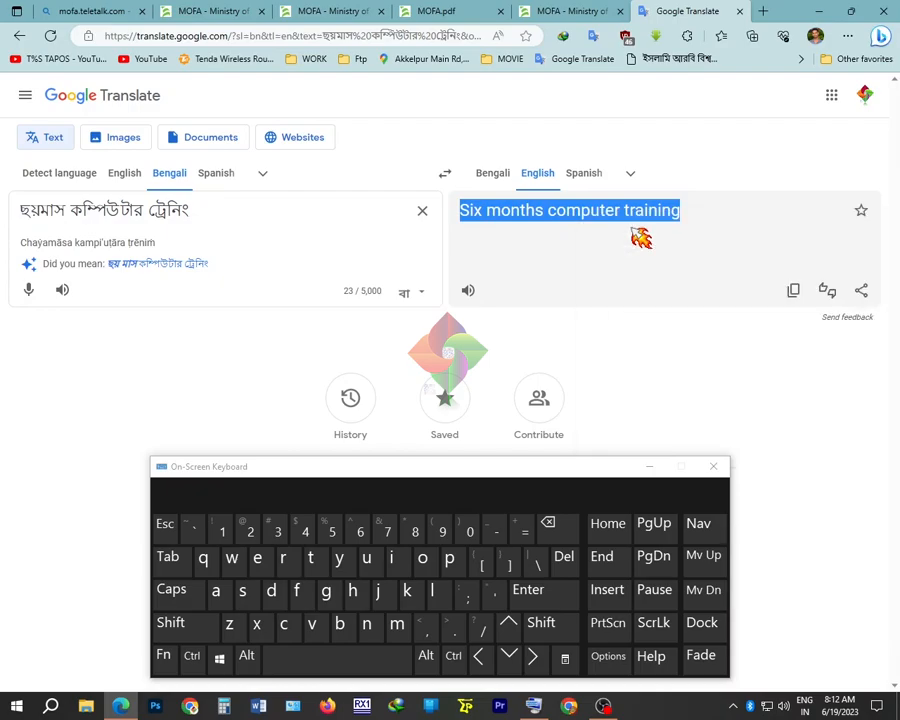
{"action": "left_click", "coordinate": [546, 14]}
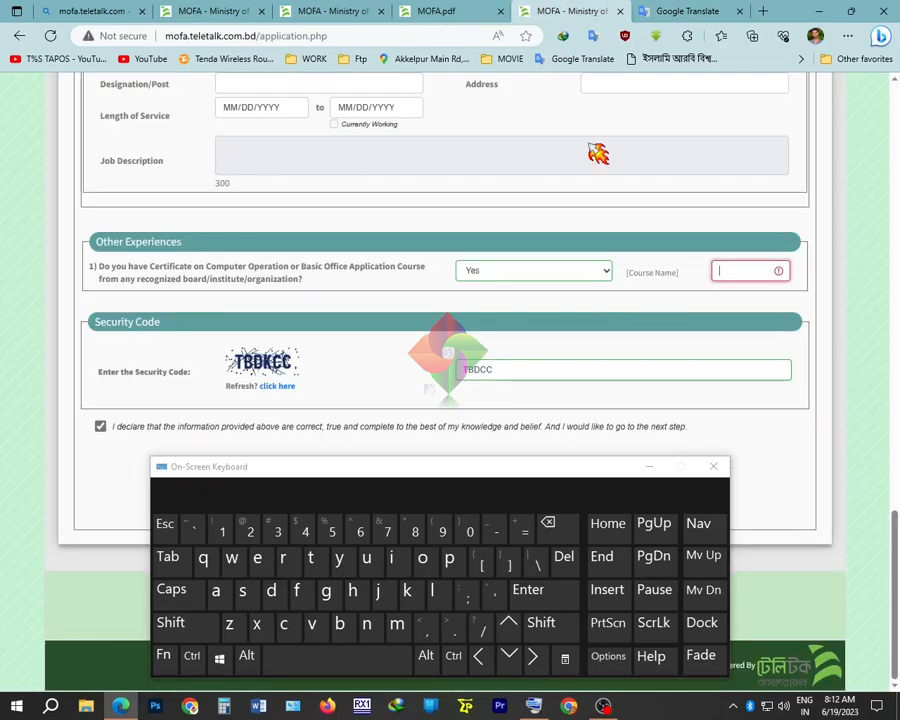
Paste 'Six months computer training' into the Course Name field
{"action": "left_click", "coordinate": [731, 267]}
{"action": "key", "text": "ctrl+v"}
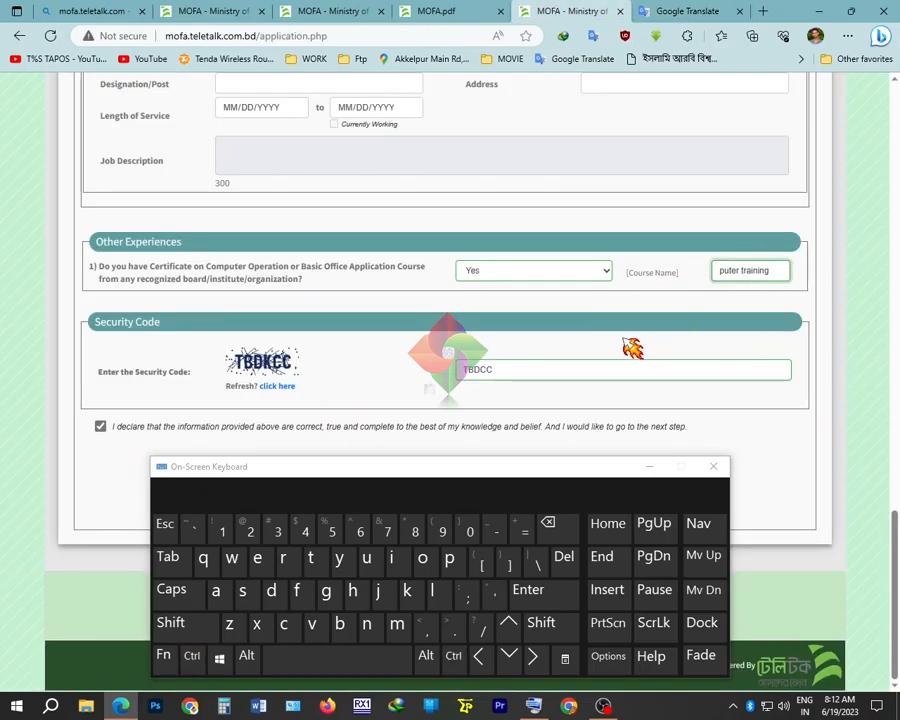
{"action": "left_click", "coordinate": [453, 348]}
{"action": "left_click", "coordinate": [650, 467]}
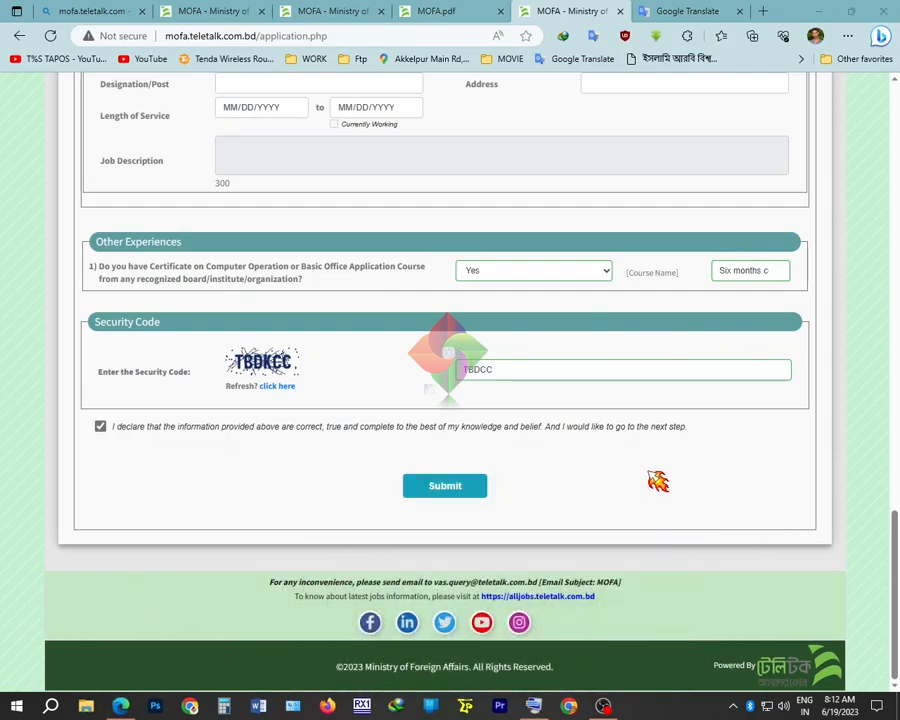
Submit the form, then after the captcha error go back and reload the page
{"action": "left_click", "coordinate": [448, 488]}
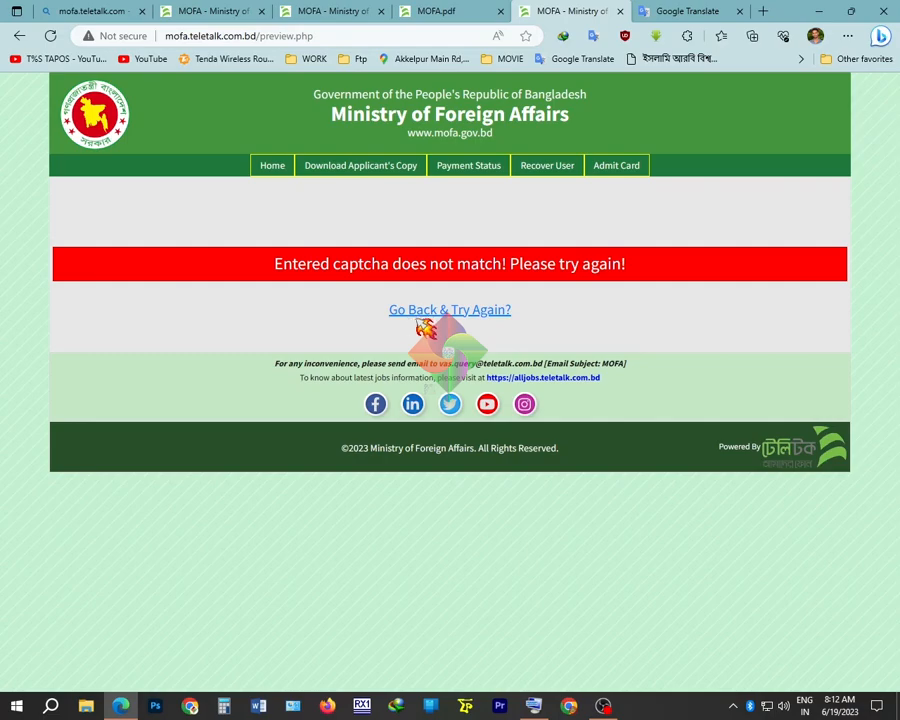
{"action": "left_click", "coordinate": [445, 311]}
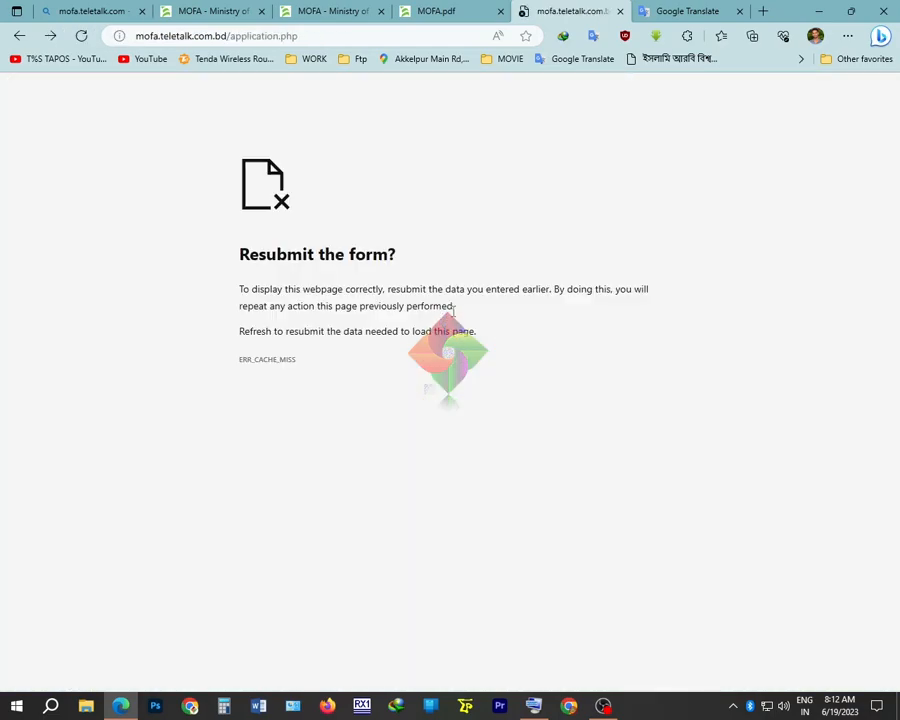
{"action": "left_click", "coordinate": [82, 36]}
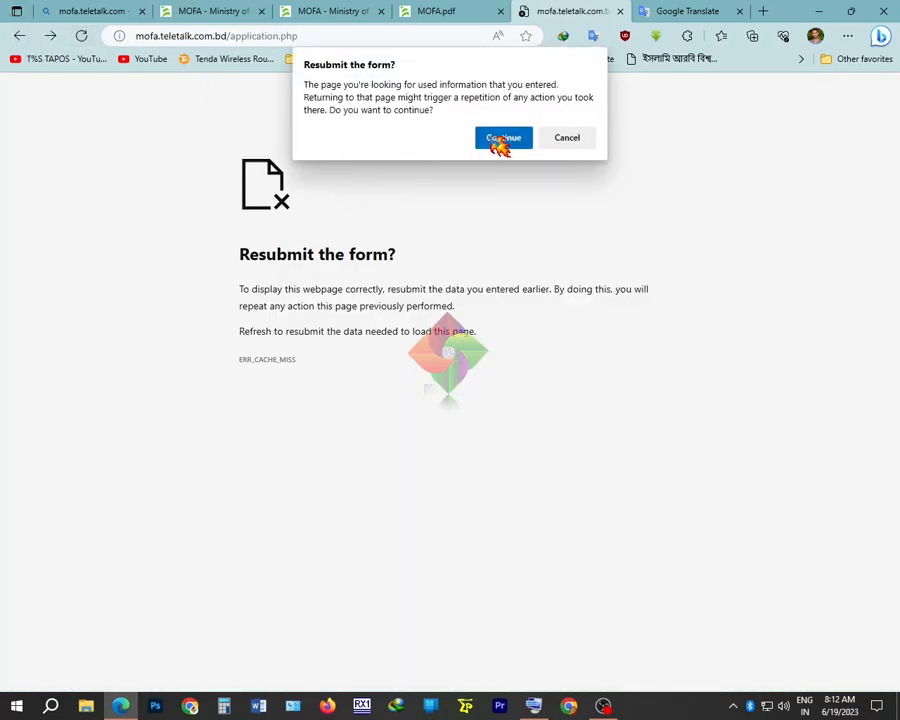
Resubmit the reloaded form, answer Yes to the certificate question and refill Course Name
{"action": "left_click", "coordinate": [500, 136]}
{"action": "scroll", "coordinate": [474, 287], "scroll_direction": "down", "scroll_amount": 20}
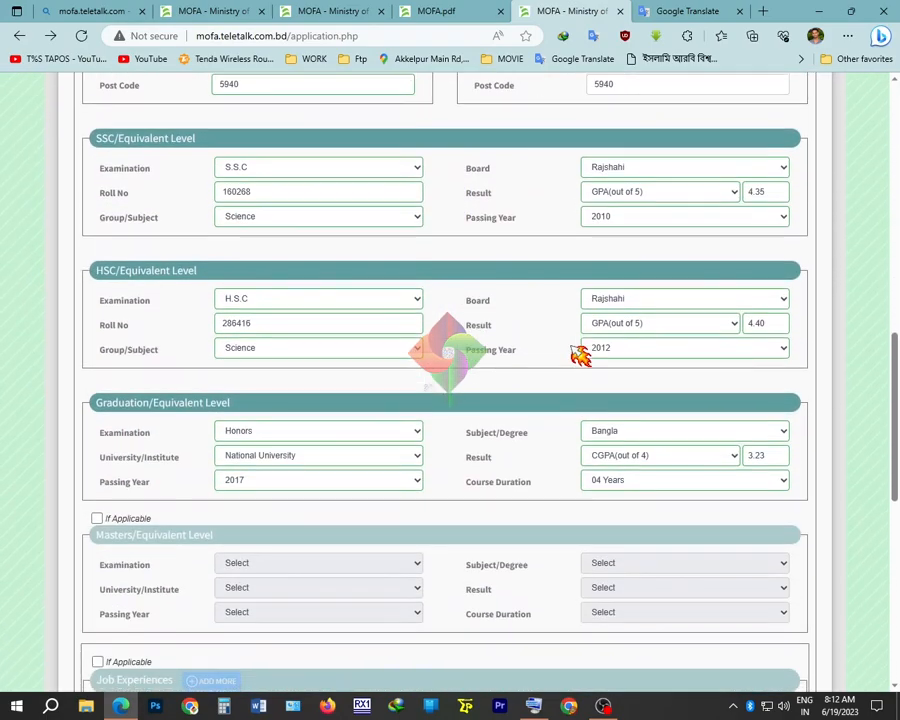
{"action": "scroll", "coordinate": [565, 365], "scroll_direction": "down", "scroll_amount": 6}
{"action": "left_click", "coordinate": [541, 350]}
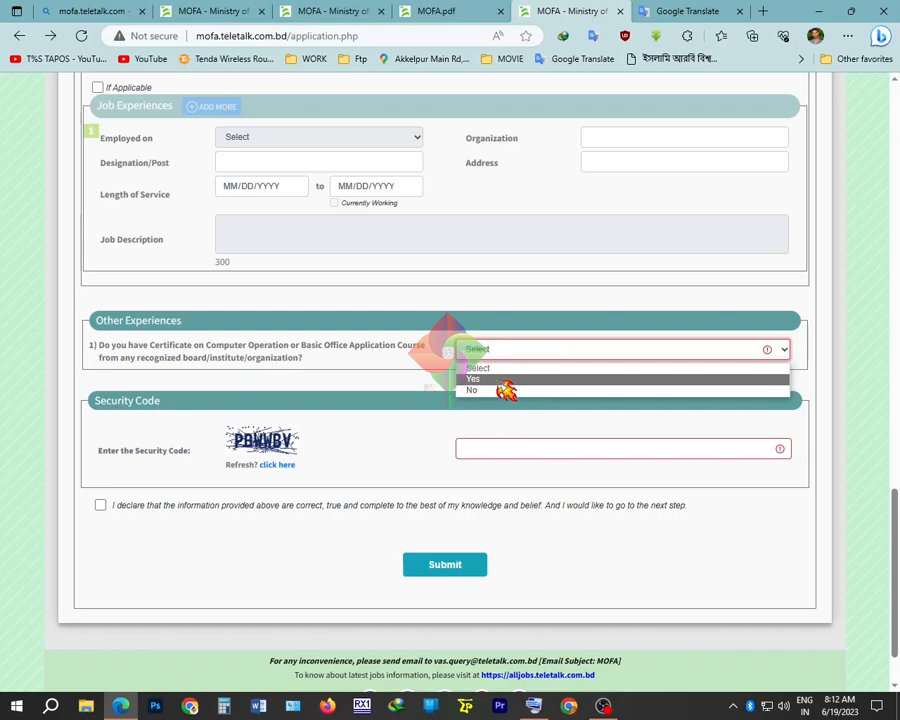
{"action": "left_click", "coordinate": [502, 380]}
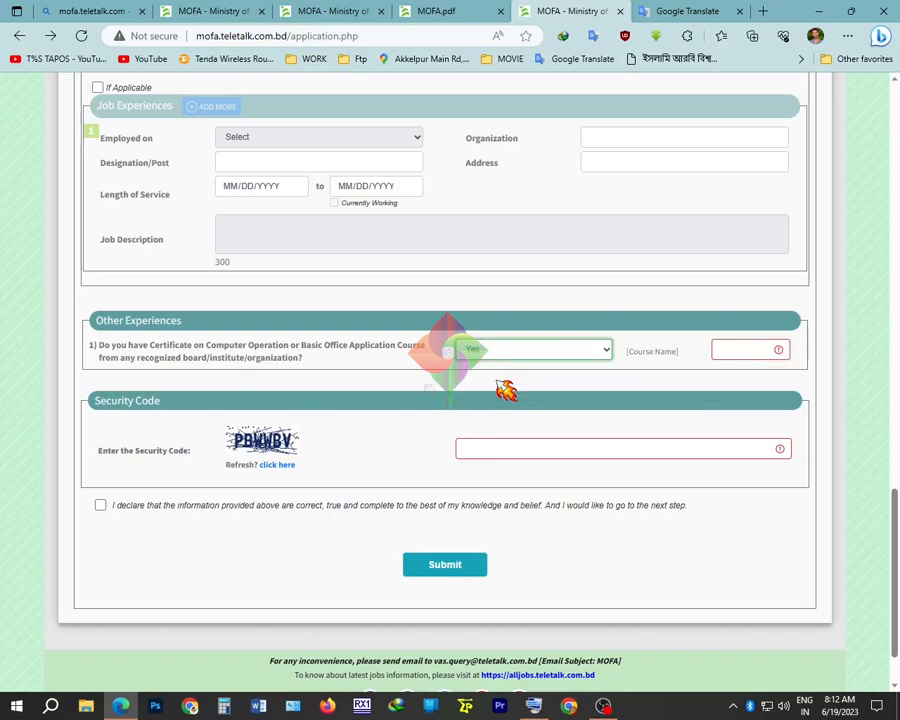
{"action": "left_click", "coordinate": [745, 352]}
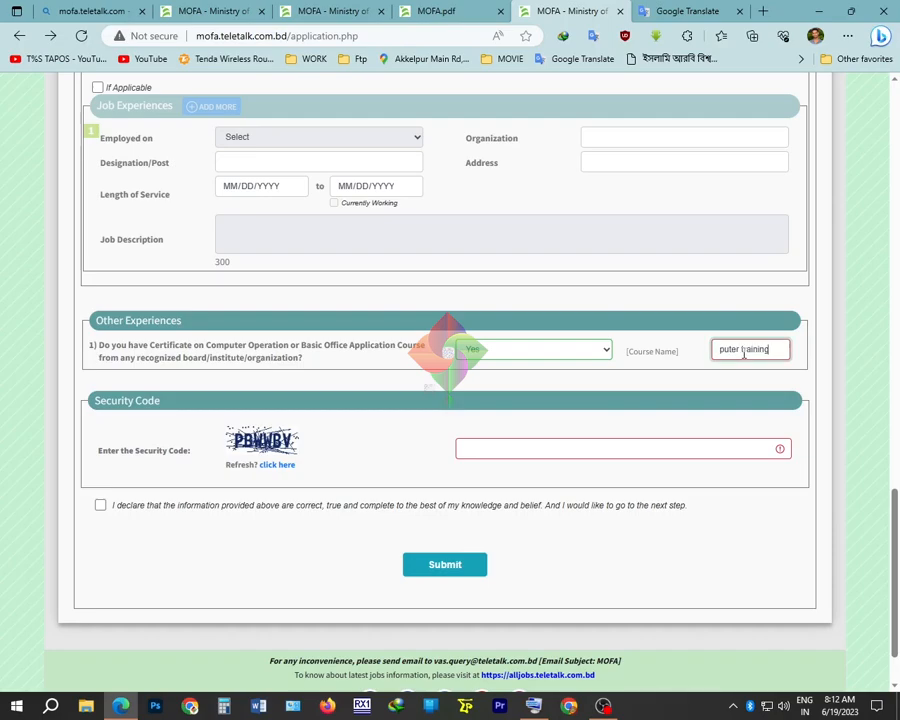
{"action": "left_click", "coordinate": [686, 385]}
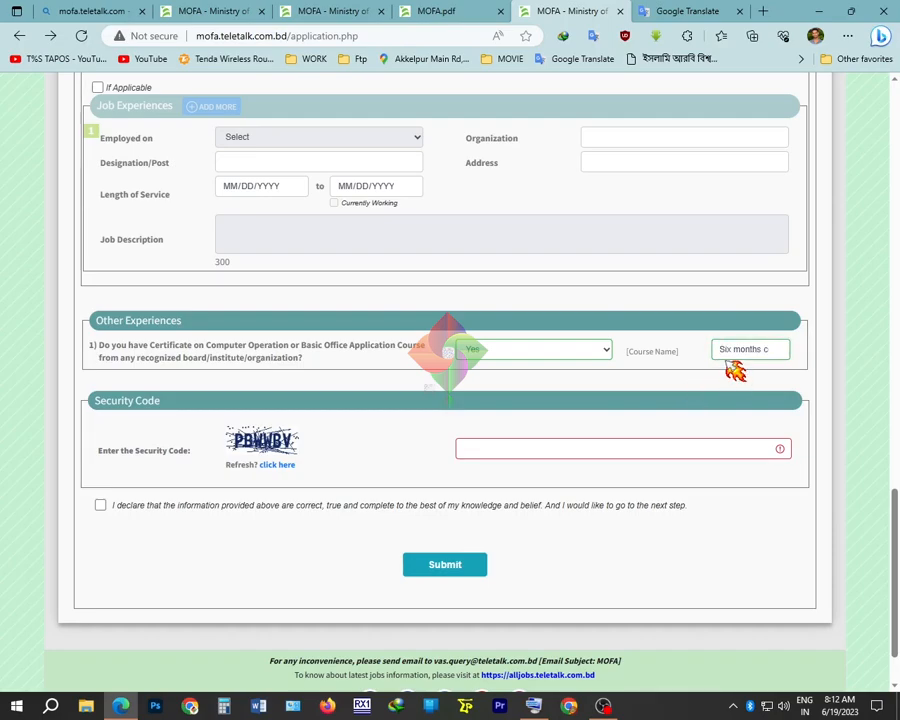
Recheck the Google translation, then begin typing in the Security Code field
{"action": "left_click", "coordinate": [686, 11]}
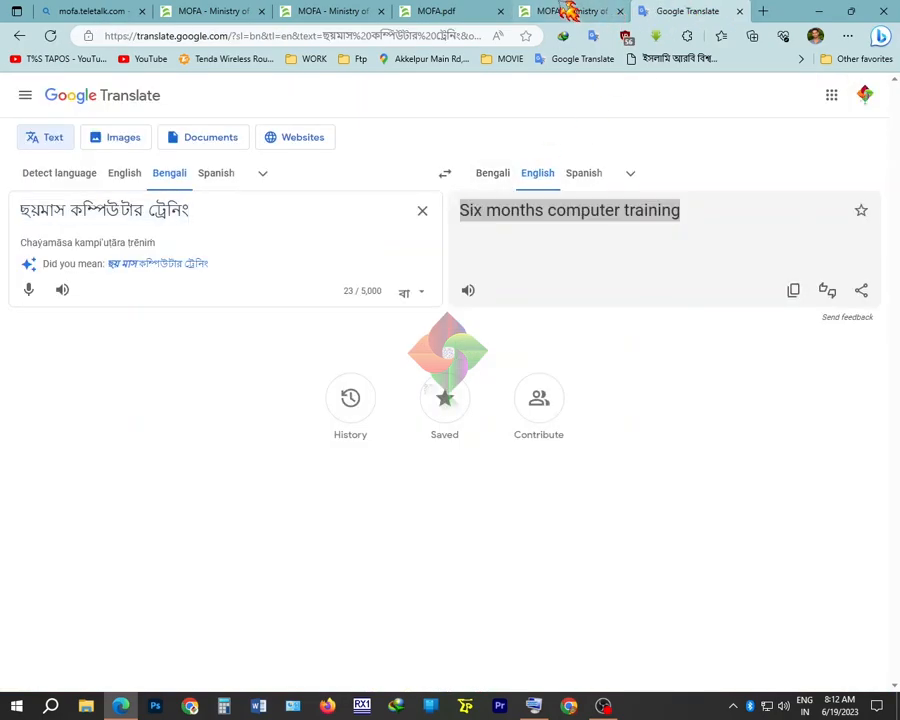
{"action": "left_click", "coordinate": [566, 11]}
{"action": "left_click", "coordinate": [516, 449]}
{"action": "type", "text": "ছ"}
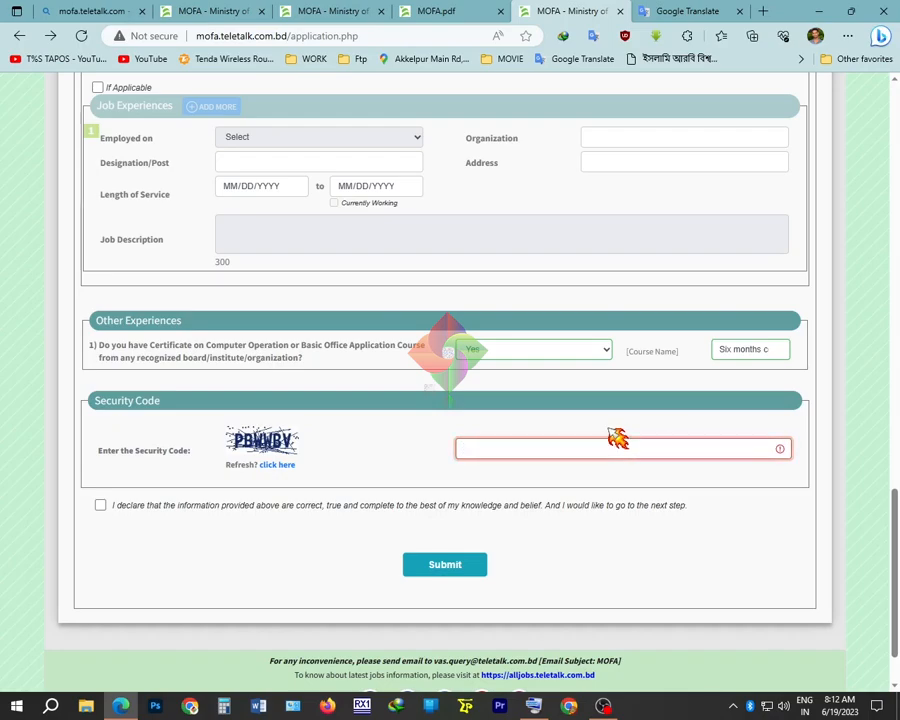
Switch input to English with Ctrl+Alt+V on the on-screen keyboard and type the captcha code
{"action": "left_click", "coordinate": [532, 704]}
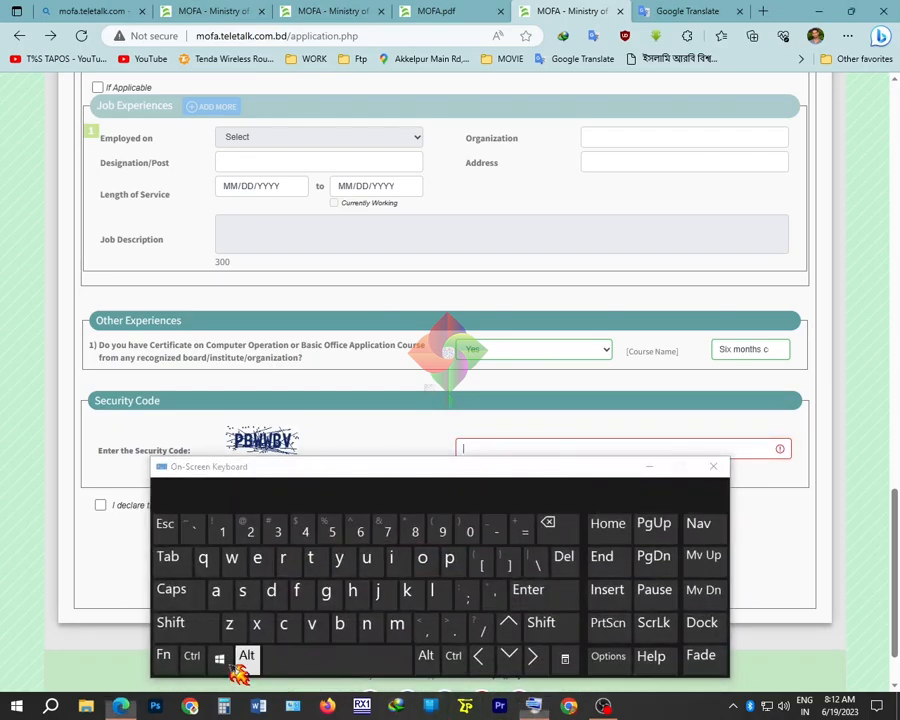
{"action": "left_click", "coordinate": [245, 656]}
{"action": "left_click", "coordinate": [191, 656]}
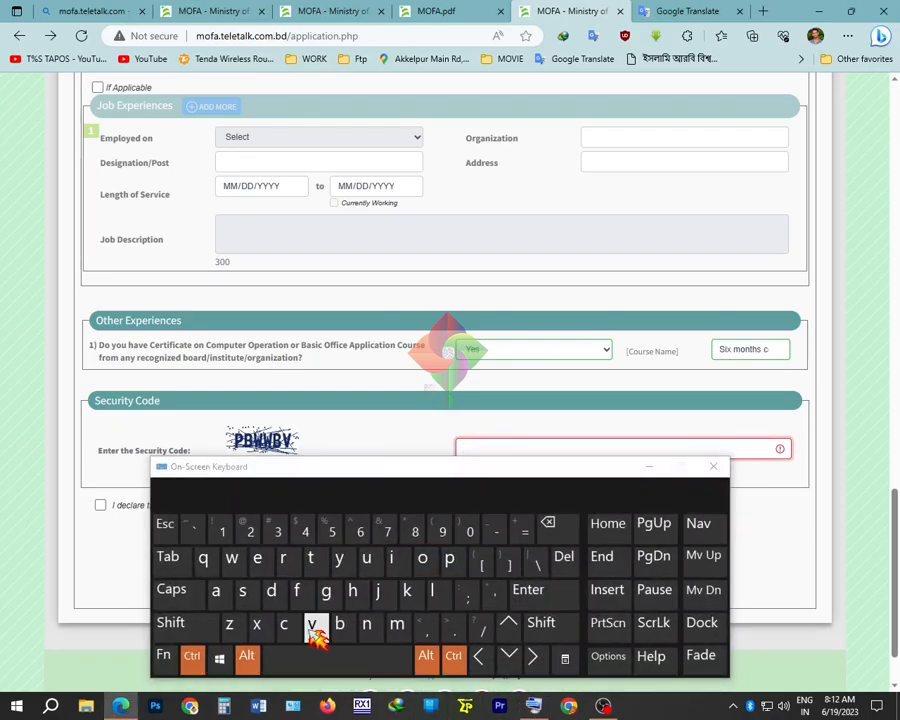
{"action": "left_click", "coordinate": [314, 628]}
{"action": "left_click", "coordinate": [528, 444]}
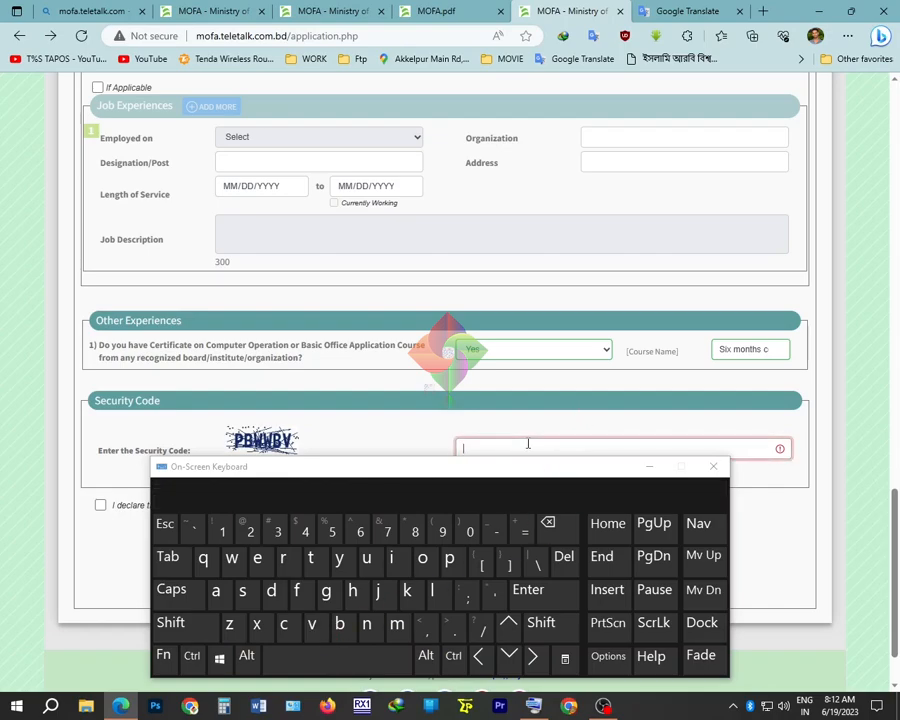
{"action": "left_click", "coordinate": [650, 466]}
{"action": "type", "text": "PBWWBV"}
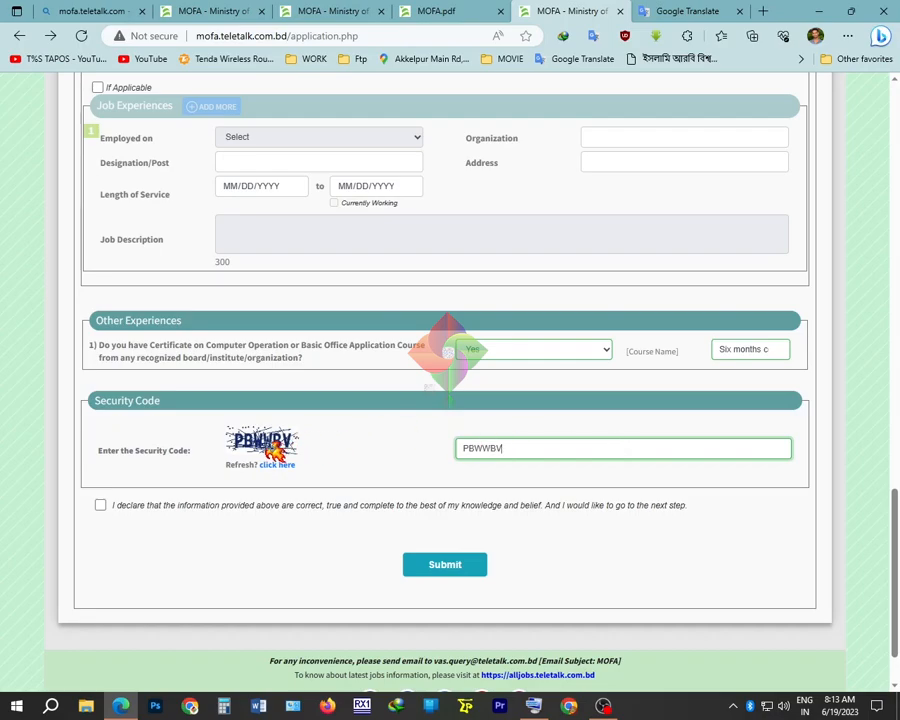
Tick the declaration, submit, and scroll the Application Preview down to the photo and signature uploads
{"action": "left_click", "coordinate": [101, 506]}
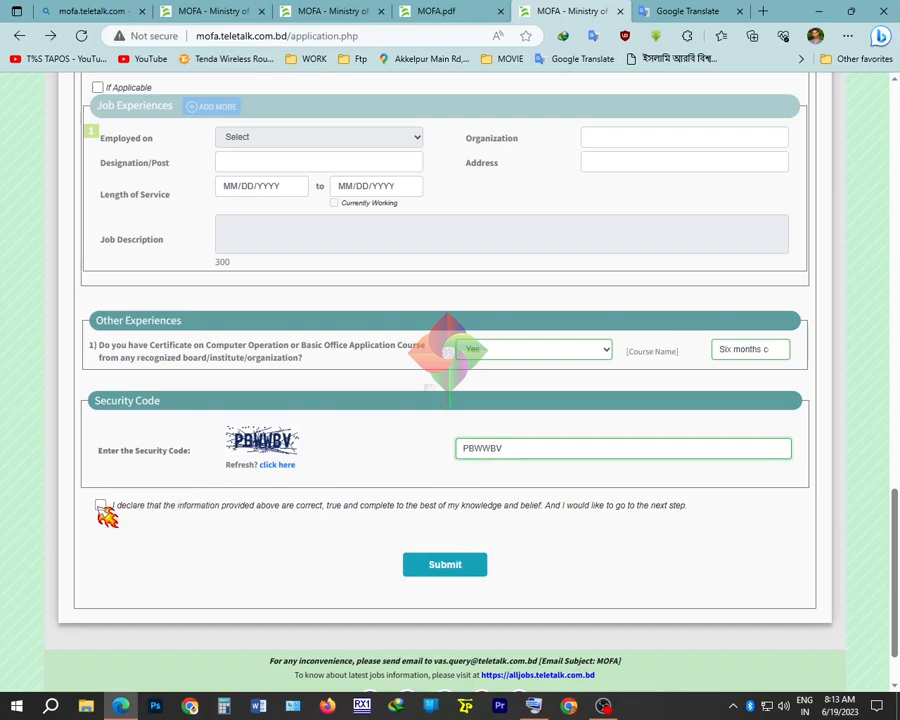
{"action": "left_click", "coordinate": [442, 565]}
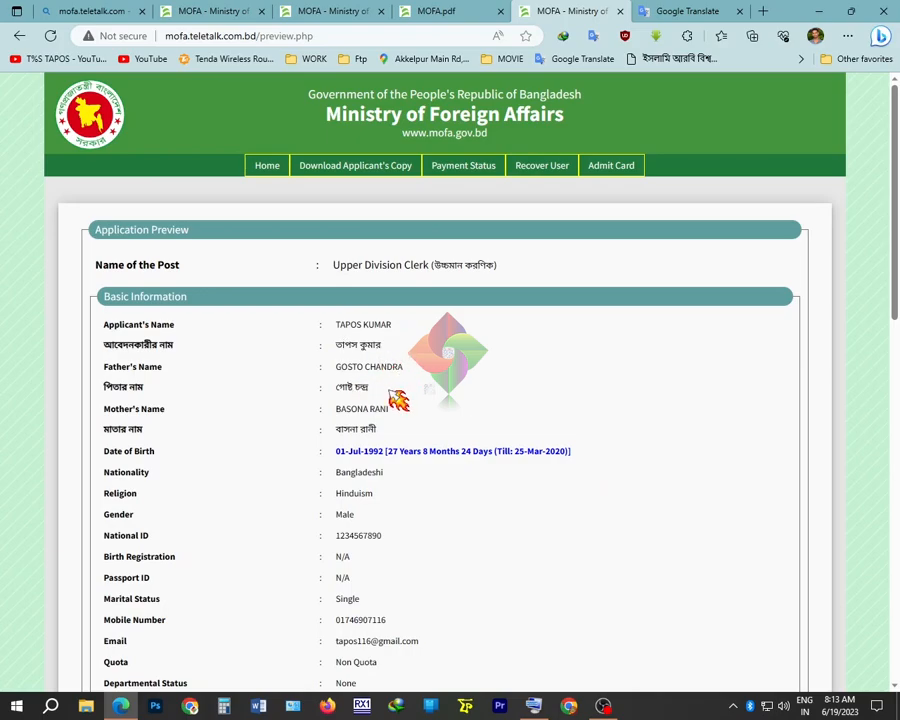
{"action": "scroll", "coordinate": [339, 371], "scroll_direction": "down", "scroll_amount": 3}
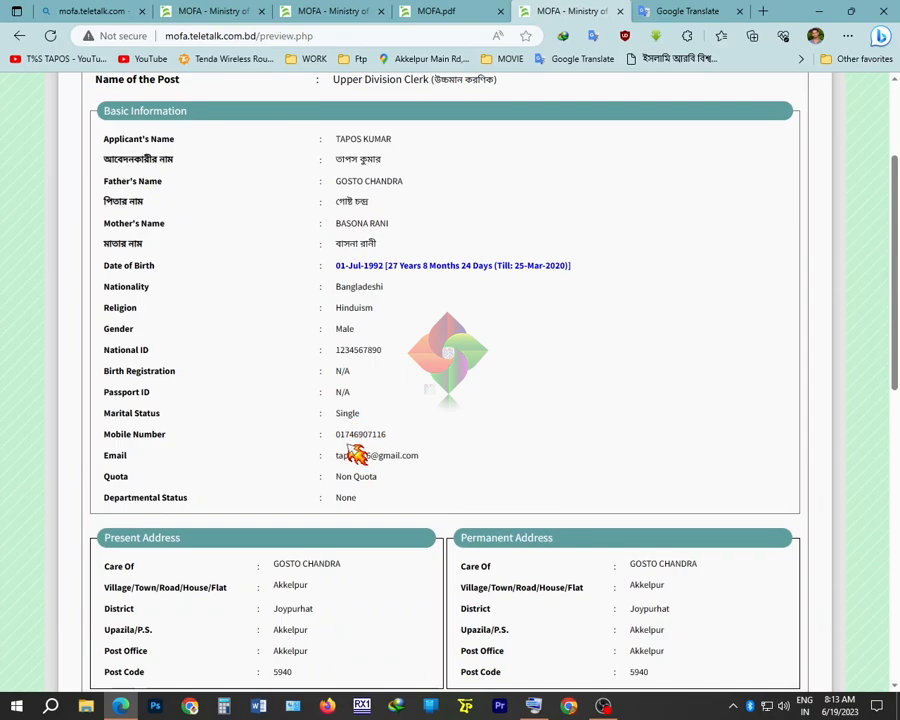
{"action": "scroll", "coordinate": [392, 502], "scroll_direction": "down", "scroll_amount": 4}
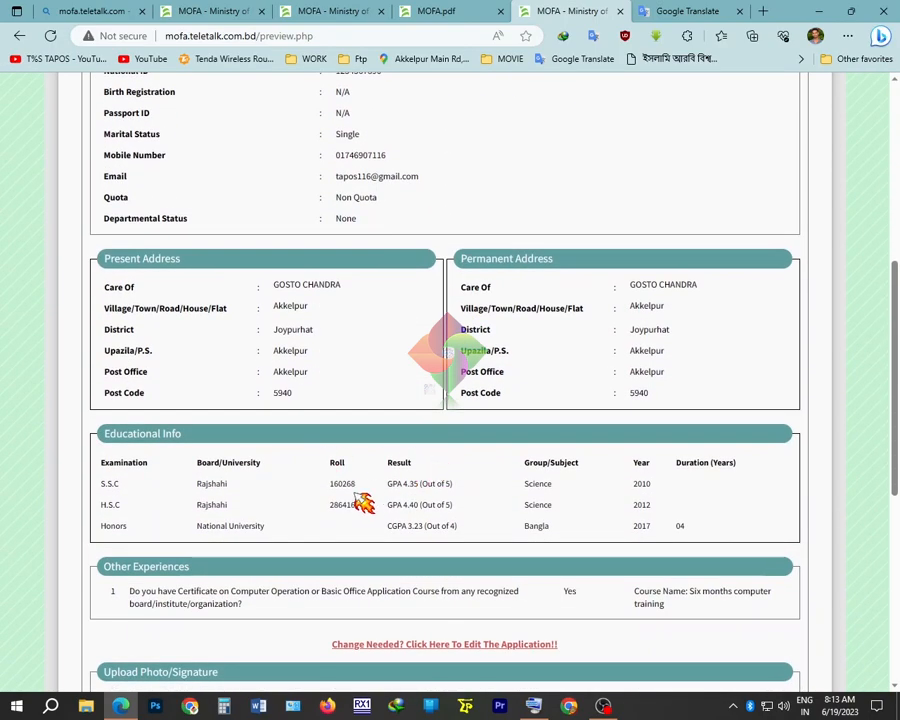
{"action": "scroll", "coordinate": [640, 525], "scroll_direction": "down", "scroll_amount": 1}
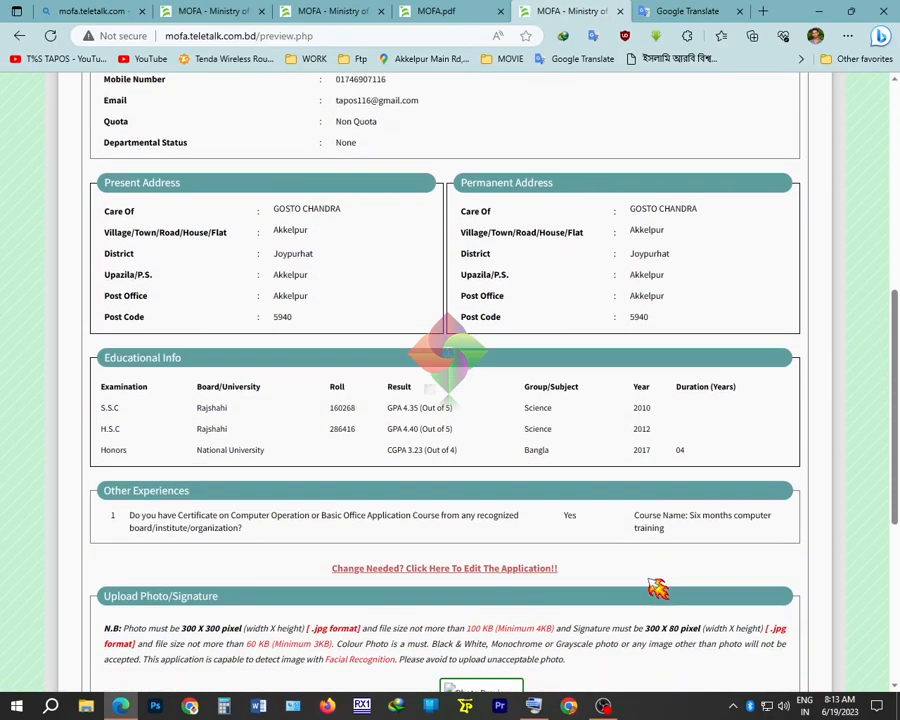
{"action": "scroll", "coordinate": [679, 546], "scroll_direction": "down", "scroll_amount": 3}
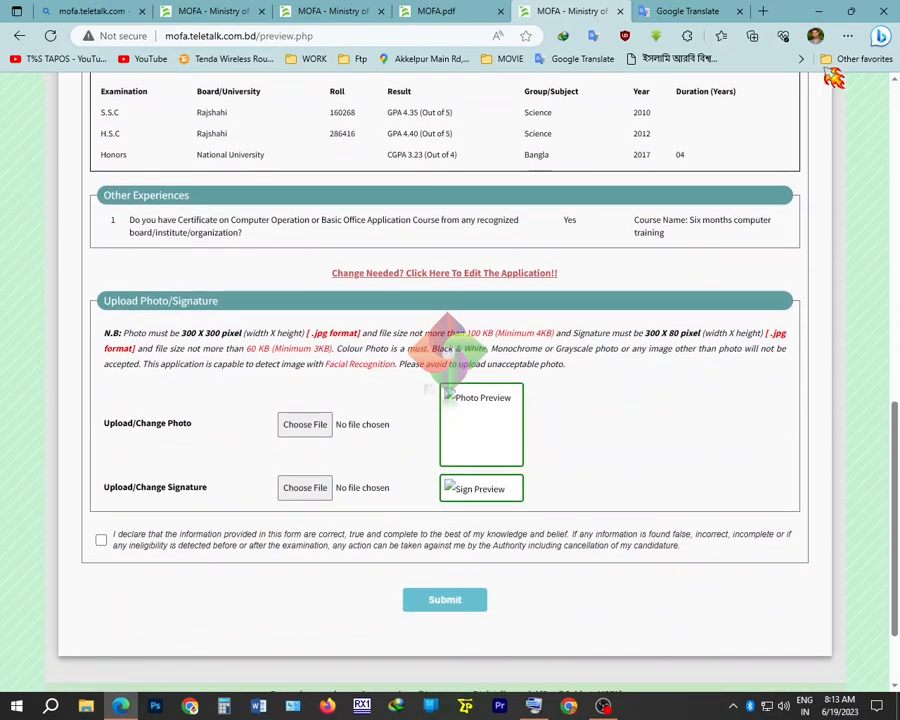
{"action": "left_click", "coordinate": [819, 11]}
Launch Photoshop and open 11.jpg from the T%S folder in it
{"action": "left_click", "coordinate": [156, 707]}
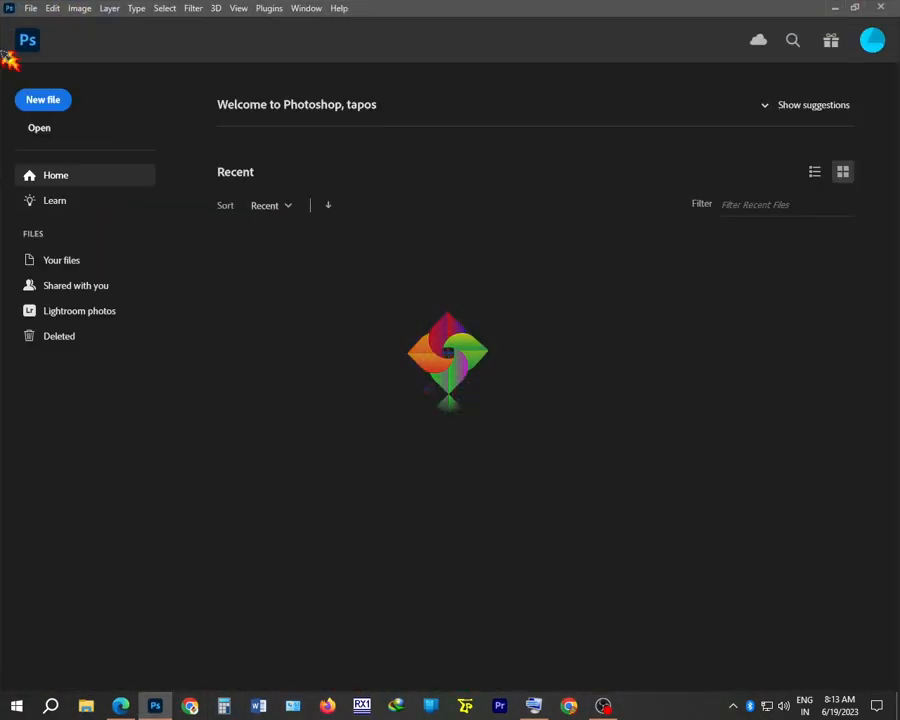
{"action": "left_click", "coordinate": [26, 39]}
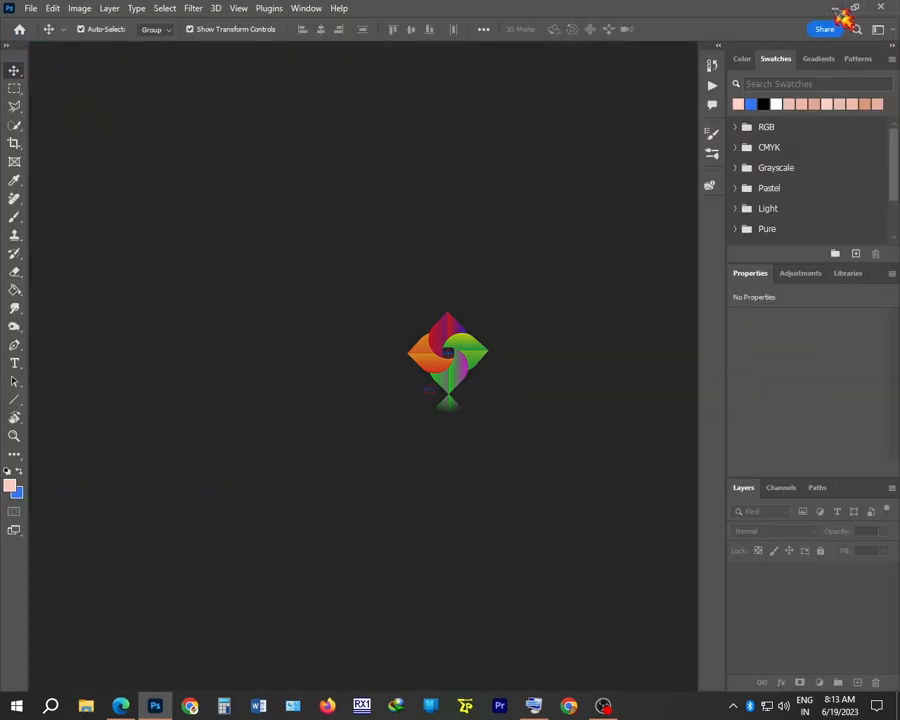
{"action": "left_click", "coordinate": [833, 8]}
{"action": "double_click", "coordinate": [817, 28]}
{"action": "left_click_drag", "start_coordinate": [280, 380], "coordinate": [352, 343]}
{"action": "left_click", "coordinate": [836, 7]}
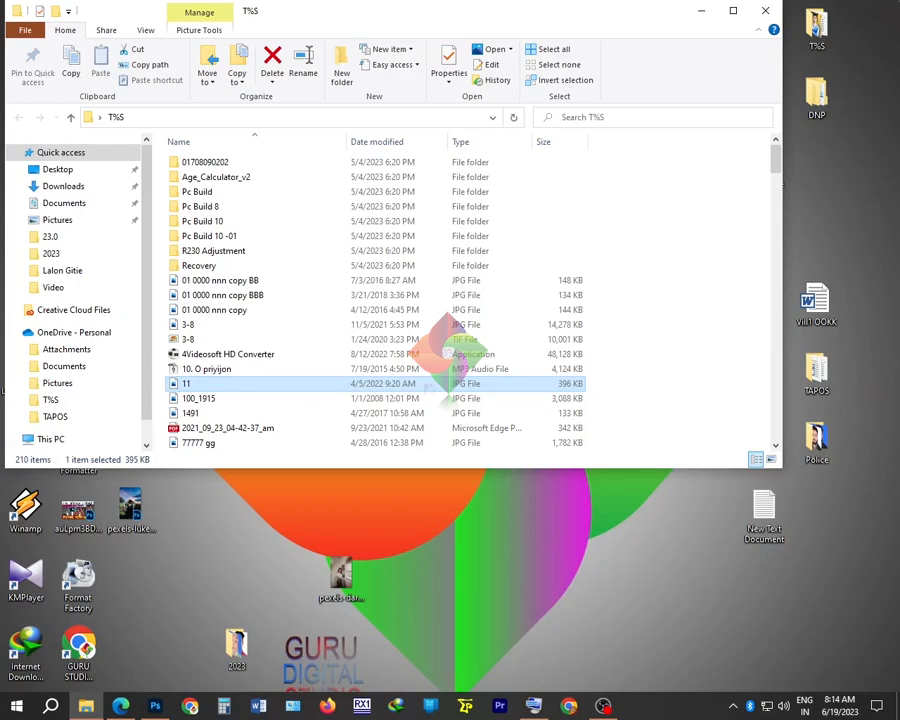
Scan the signature through File > Import into a new 2472×1200 px document
{"action": "left_click", "coordinate": [31, 8]}
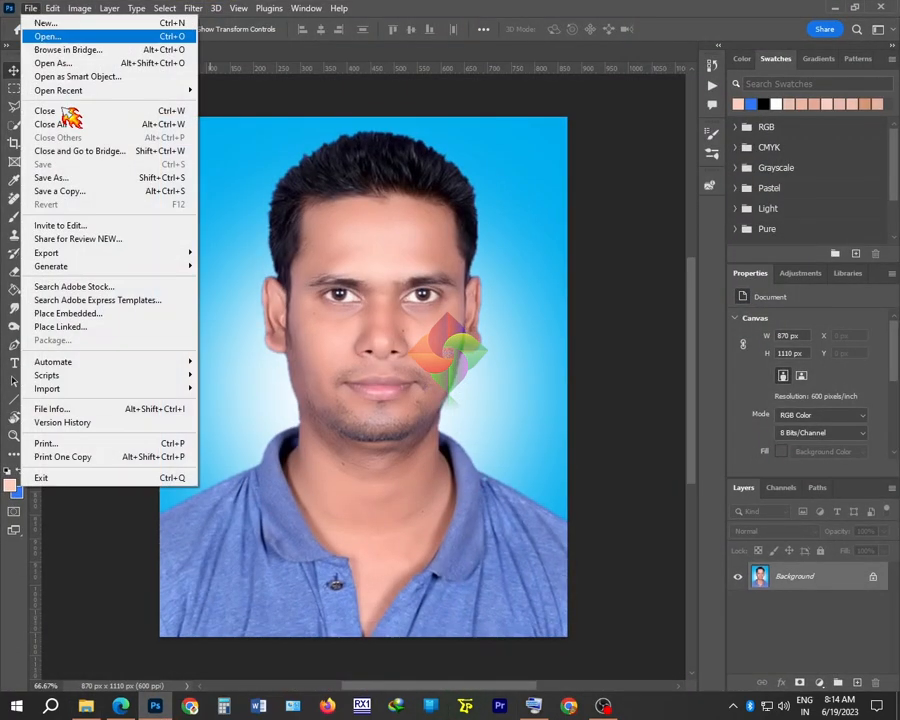
{"action": "mouse_move", "coordinate": [100, 388]}
{"action": "left_click", "coordinate": [267, 413]}
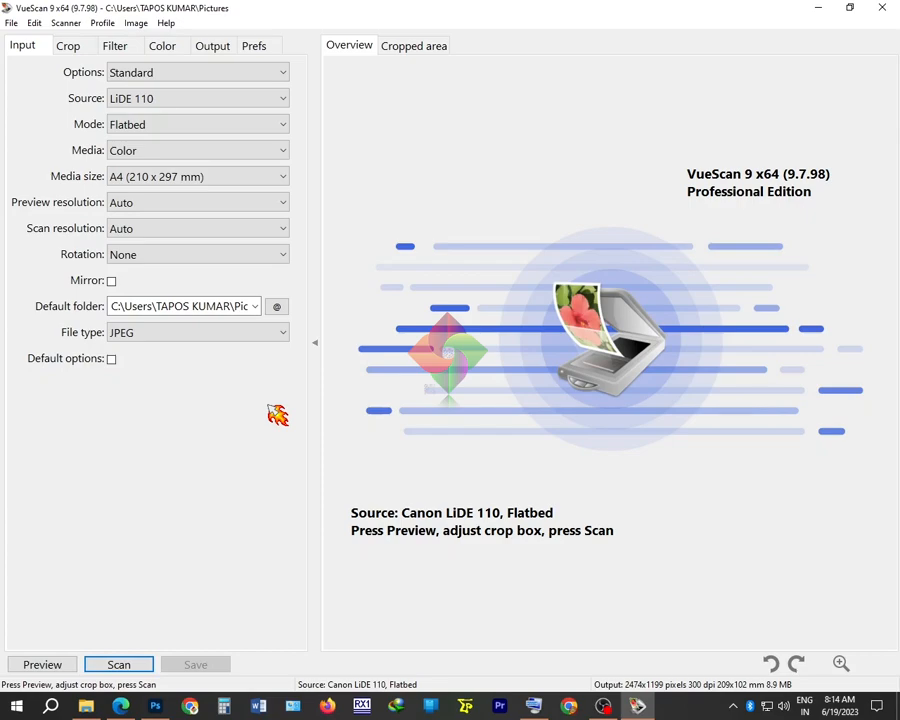
{"action": "left_click", "coordinate": [118, 662]}
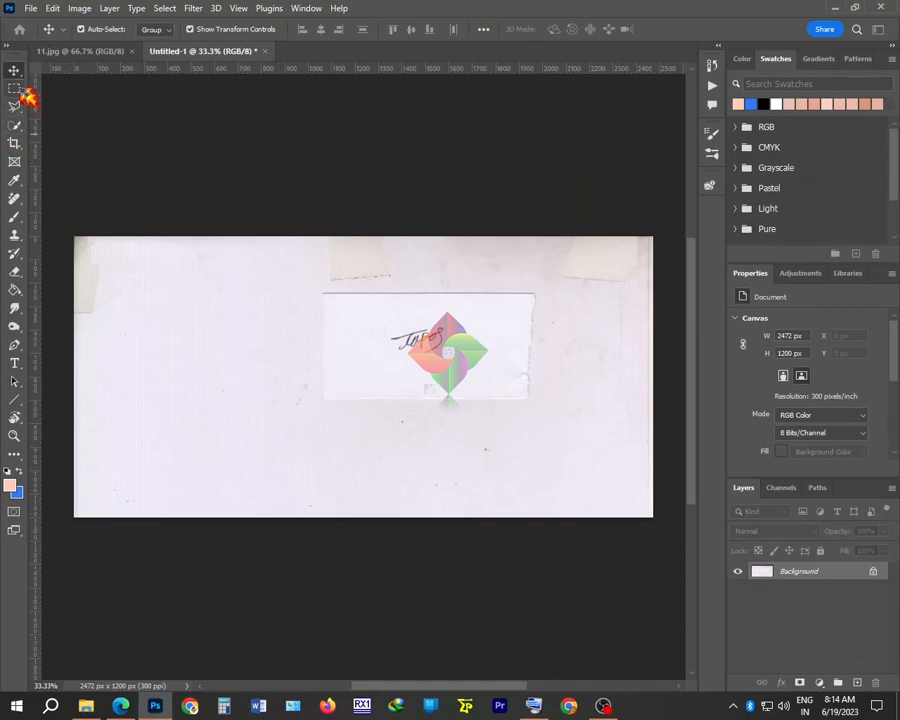
Crop the scan to a marquee around the signature (408×207 px), then zoom and centre it
{"action": "left_click", "coordinate": [15, 88]}
{"action": "mouse_move", "coordinate": [370, 311]}
{"action": "left_mouse_down"}
{"action": "mouse_move", "coordinate": [474, 357]}
{"action": "mouse_move", "coordinate": [437, 345]}
{"action": "left_mouse_up"}
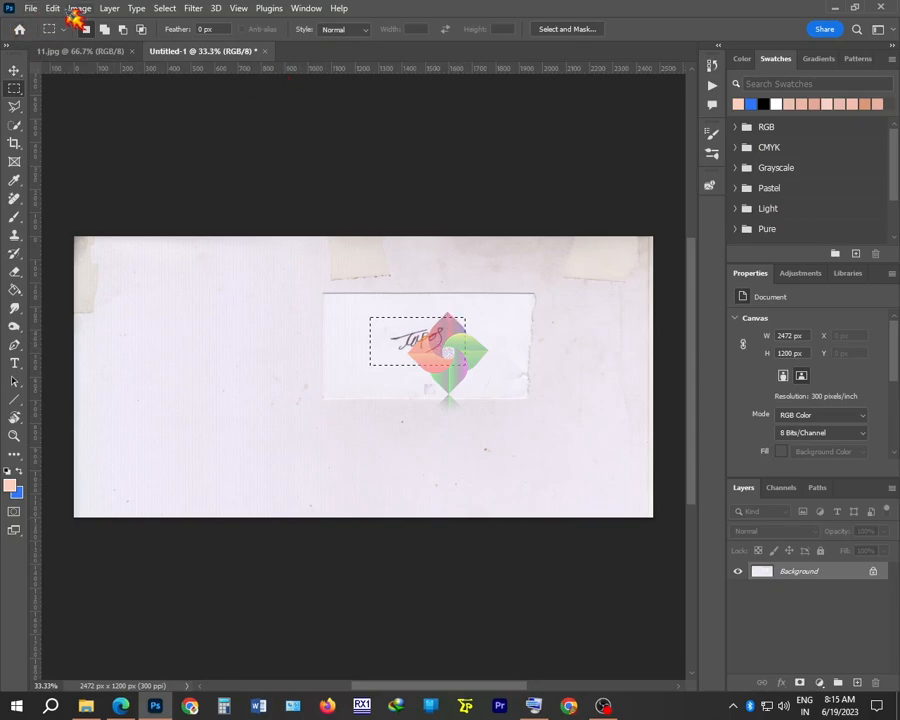
{"action": "left_click", "coordinate": [79, 8]}
{"action": "left_click", "coordinate": [120, 153]}
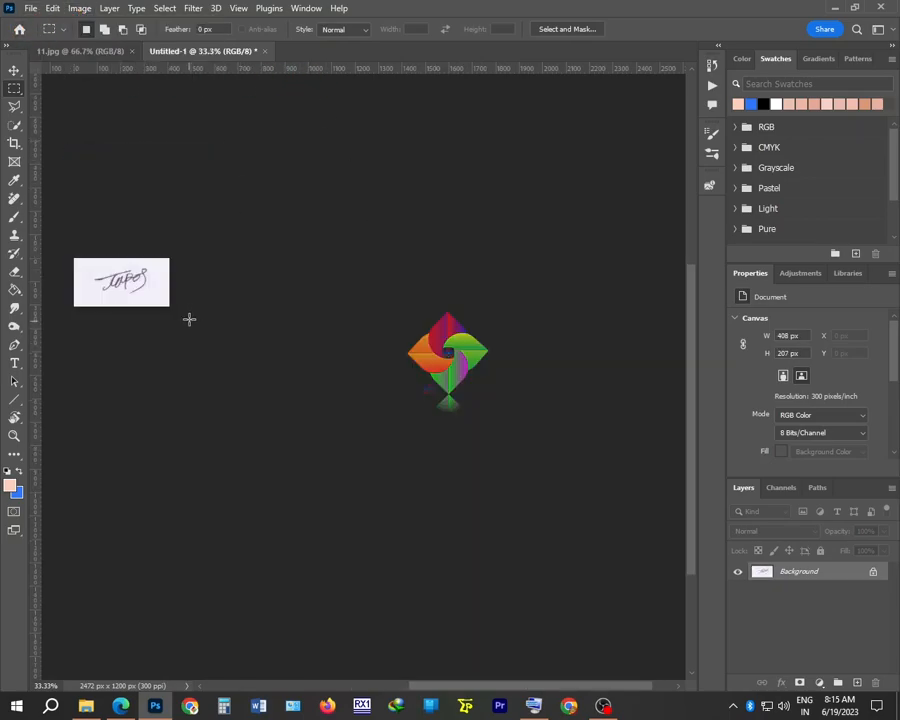
{"action": "key", "text": "ctrl+plus"}
{"action": "key", "text": "ctrl+plus"}
{"action": "left_click_drag", "start_coordinate": [164, 264], "coordinate": [487, 309]}
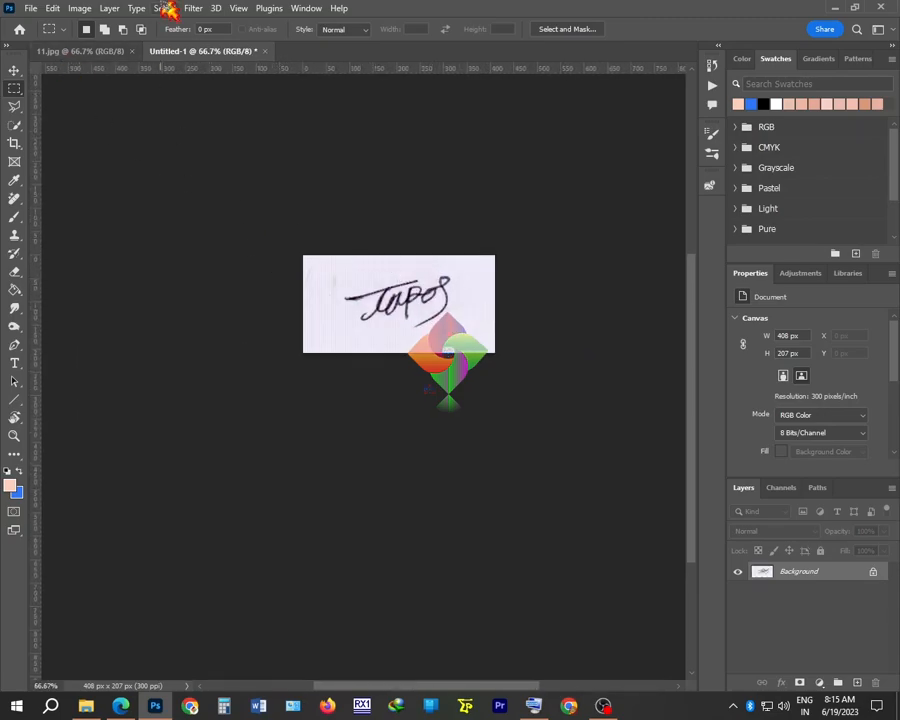
In the signature's Image Size dialog, keep Pixels units and enter width 300 and height 80
{"action": "left_click", "coordinate": [82, 10]}
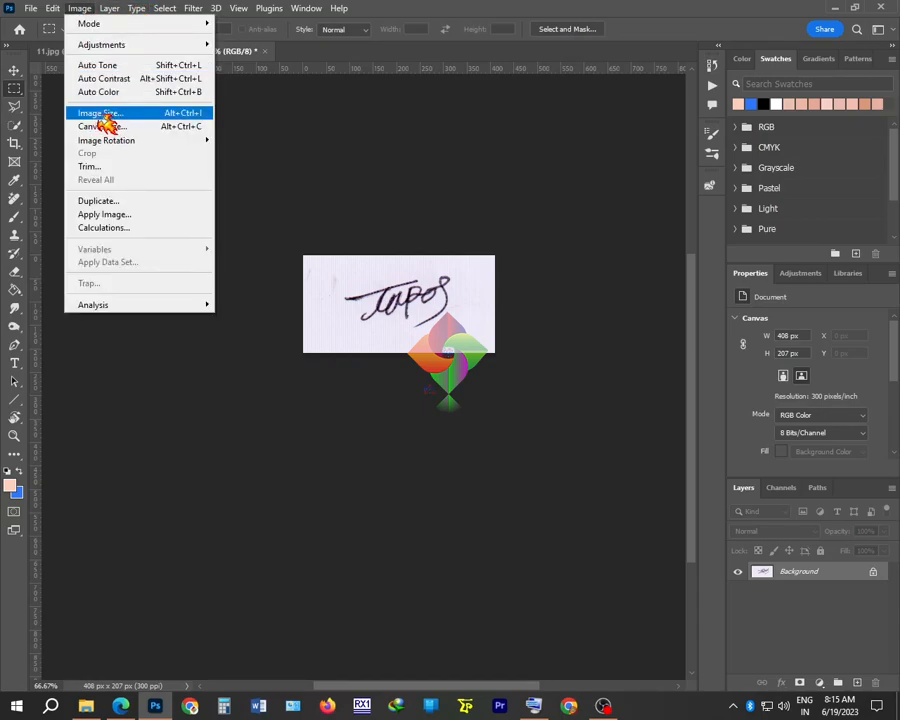
{"action": "left_click", "coordinate": [100, 115]}
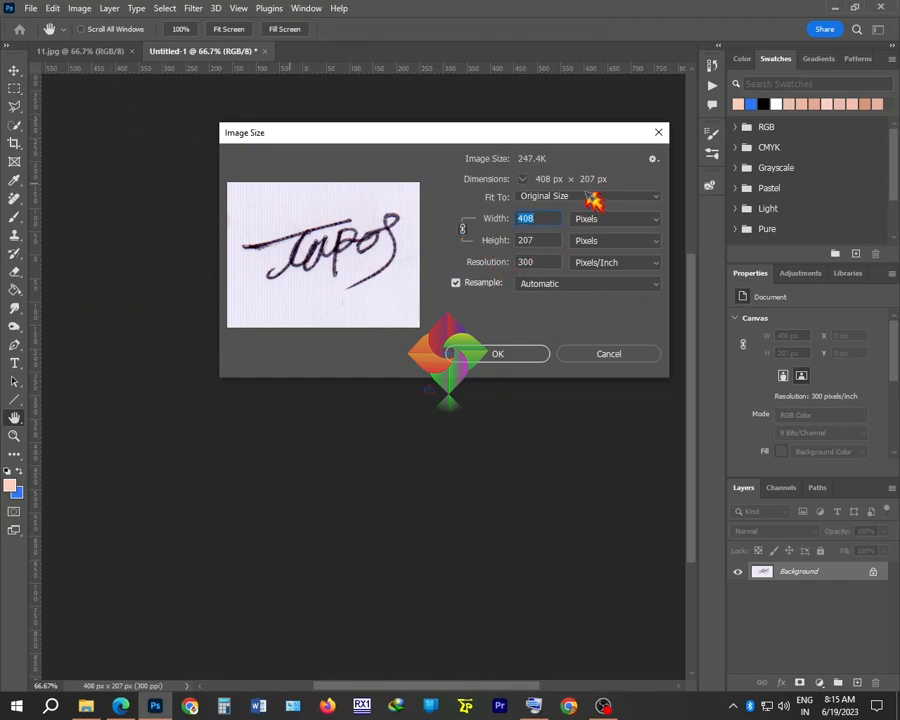
{"action": "left_click", "coordinate": [628, 221]}
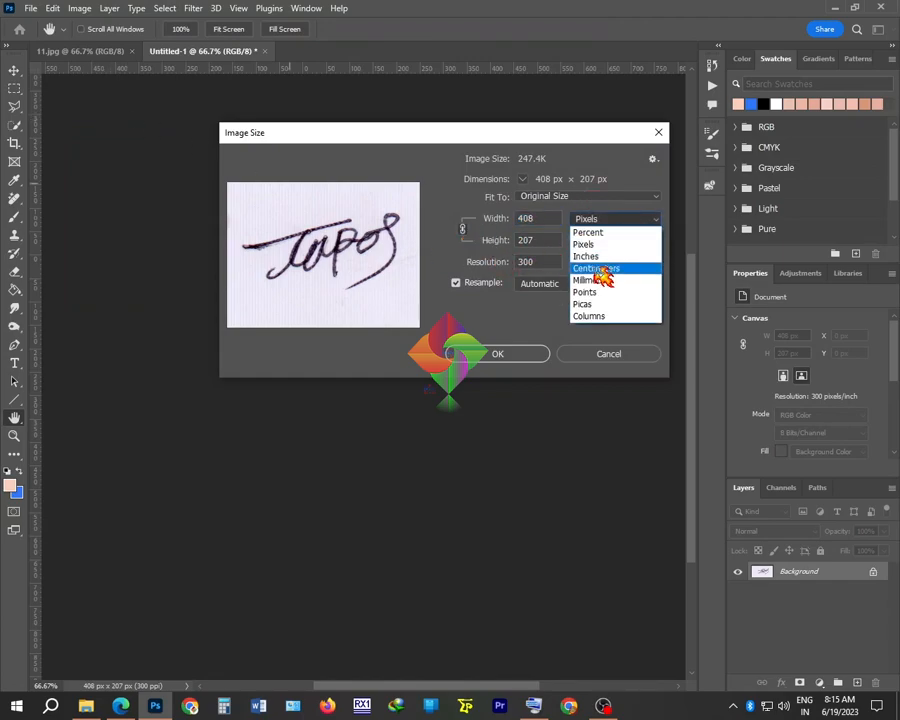
{"action": "left_click", "coordinate": [600, 258]}
{"action": "left_click", "coordinate": [613, 221]}
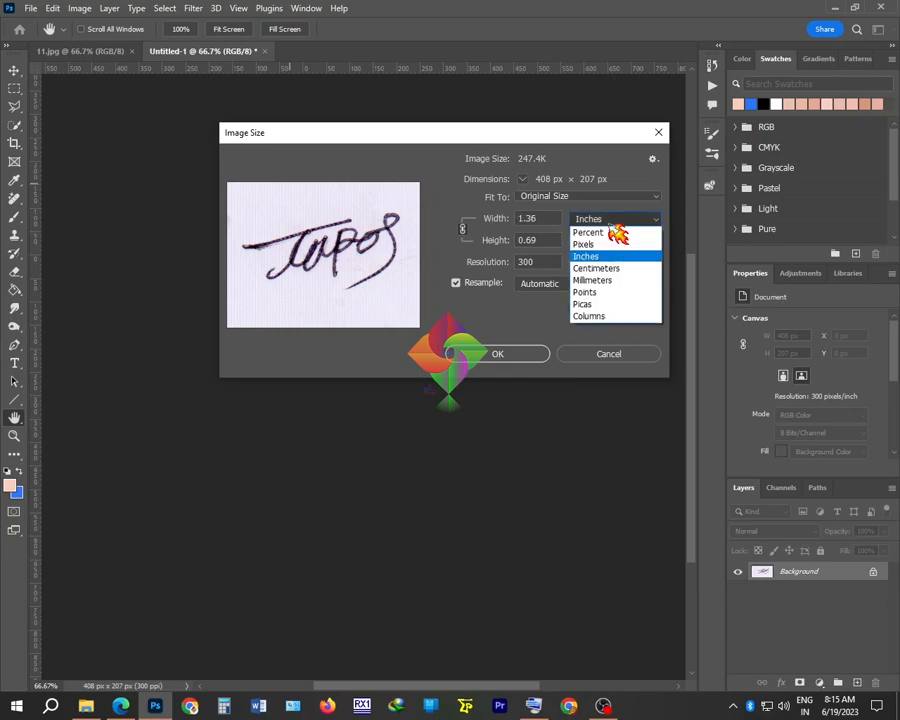
{"action": "left_click", "coordinate": [610, 245]}
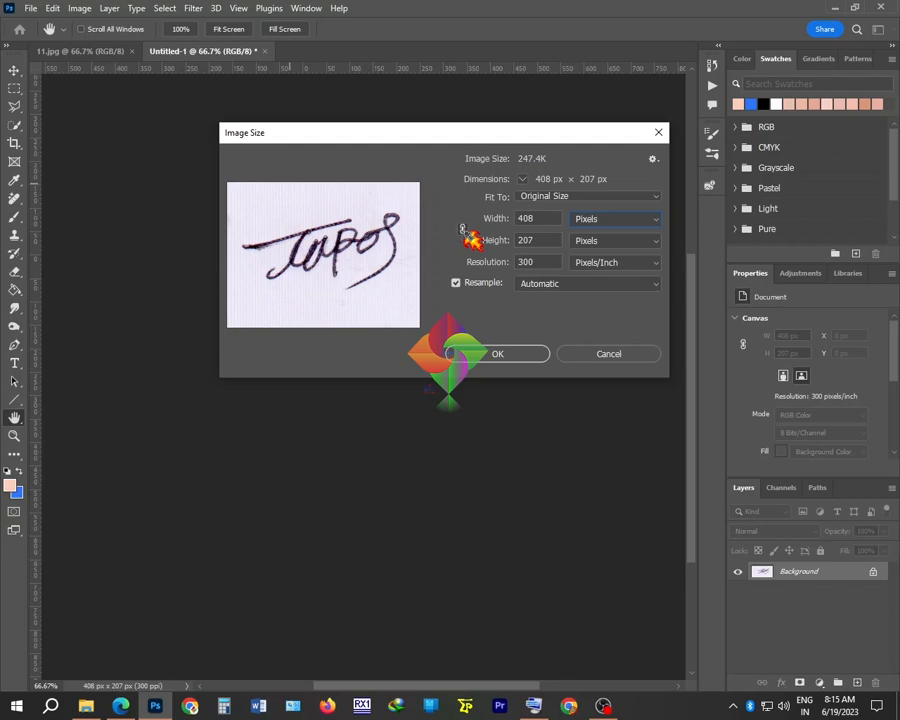
{"action": "left_click", "coordinate": [546, 222]}
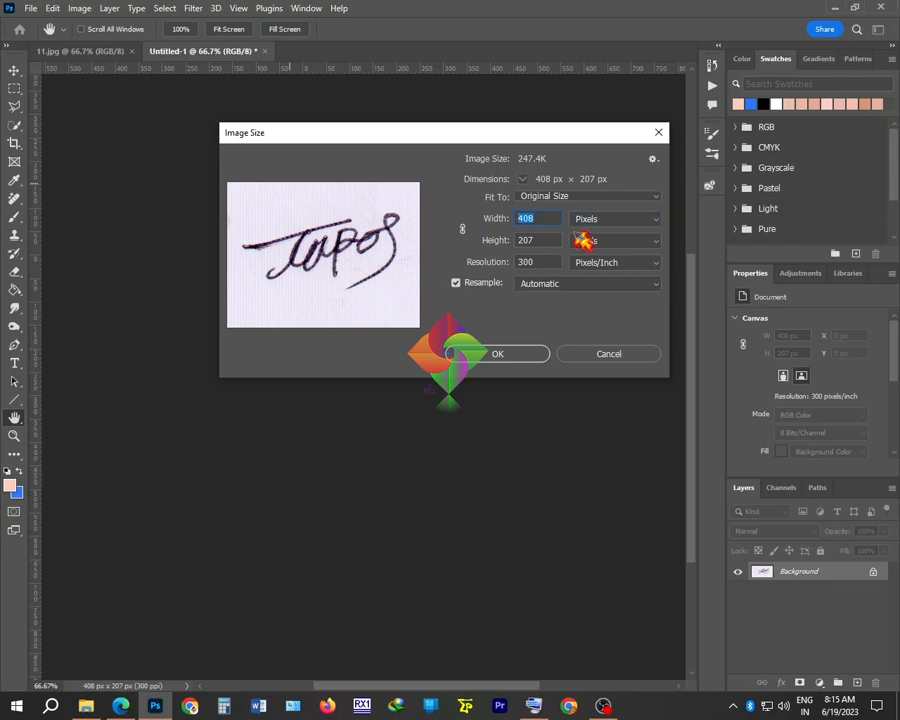
{"action": "type", "text": "300"}
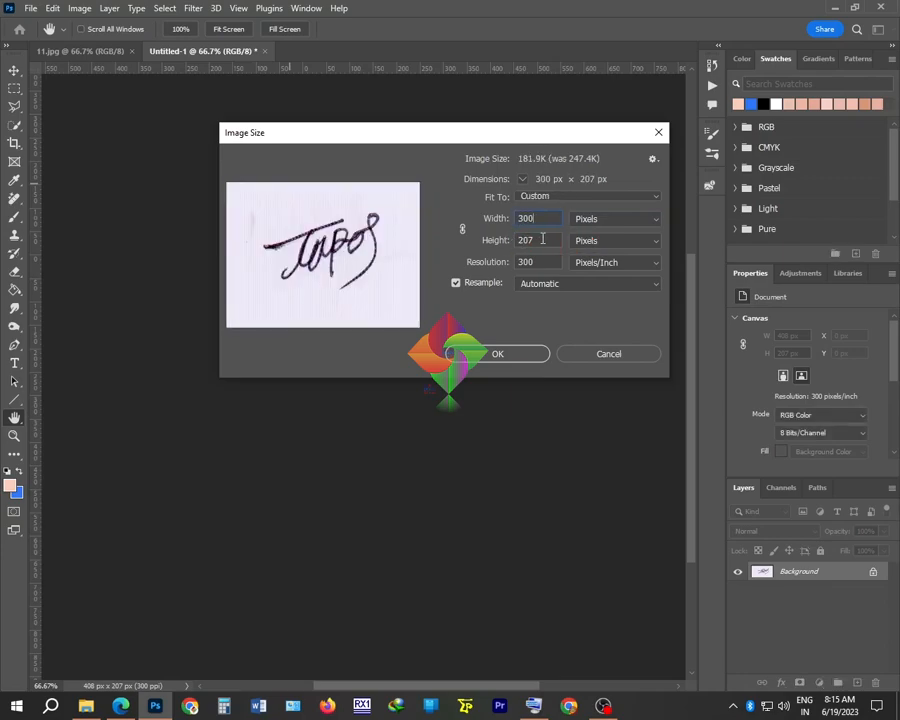
{"action": "type", "text": "80"}
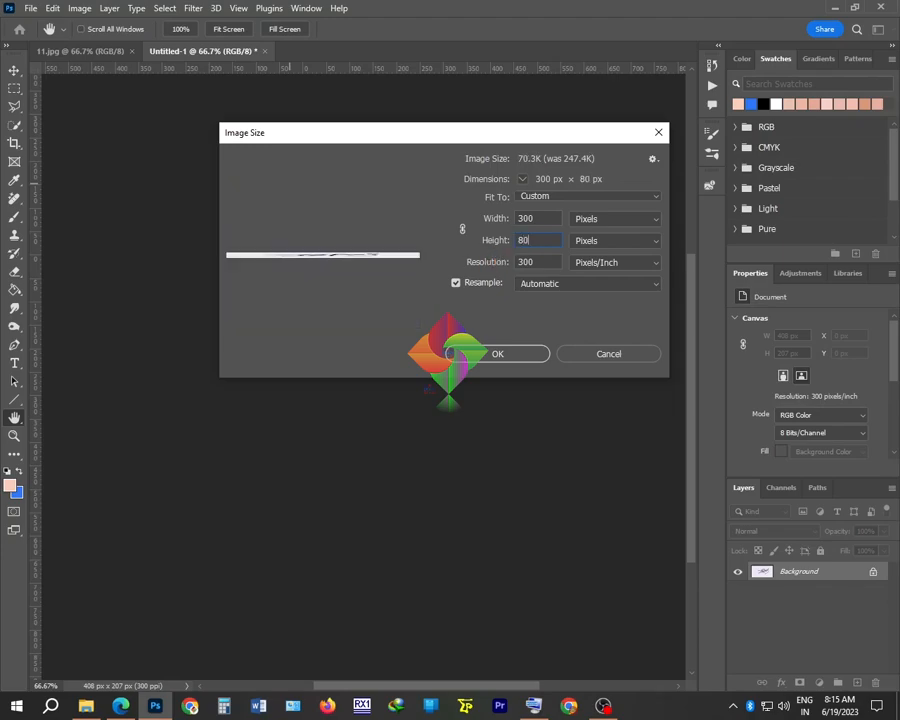
Set resolution to 150 pixels/inch, re-enter 300 × 80 px, and apply the resize
{"action": "left_click", "coordinate": [520, 258]}
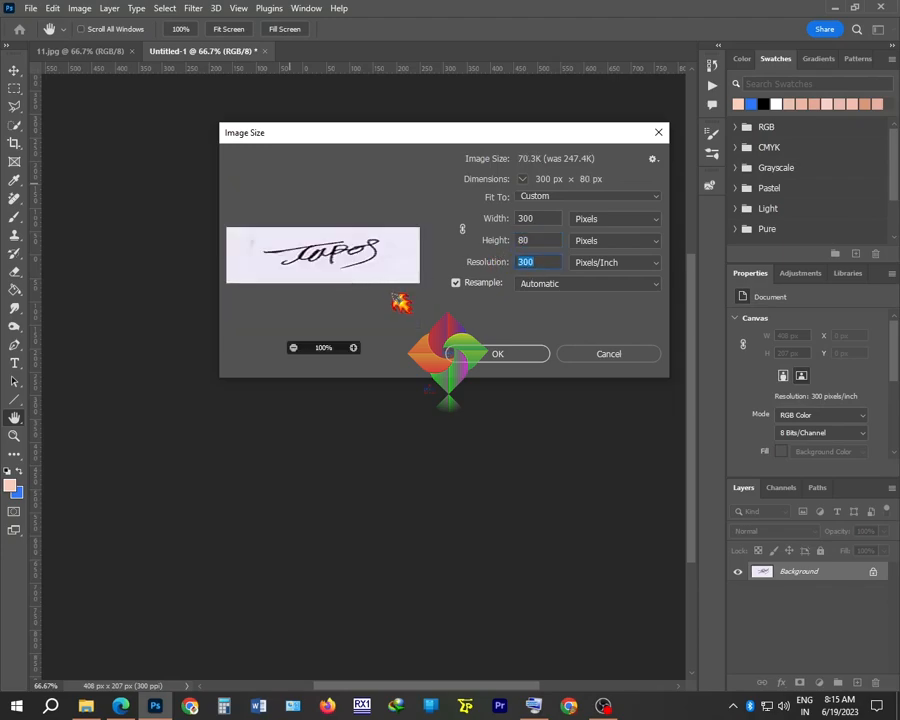
{"action": "type", "text": "150"}
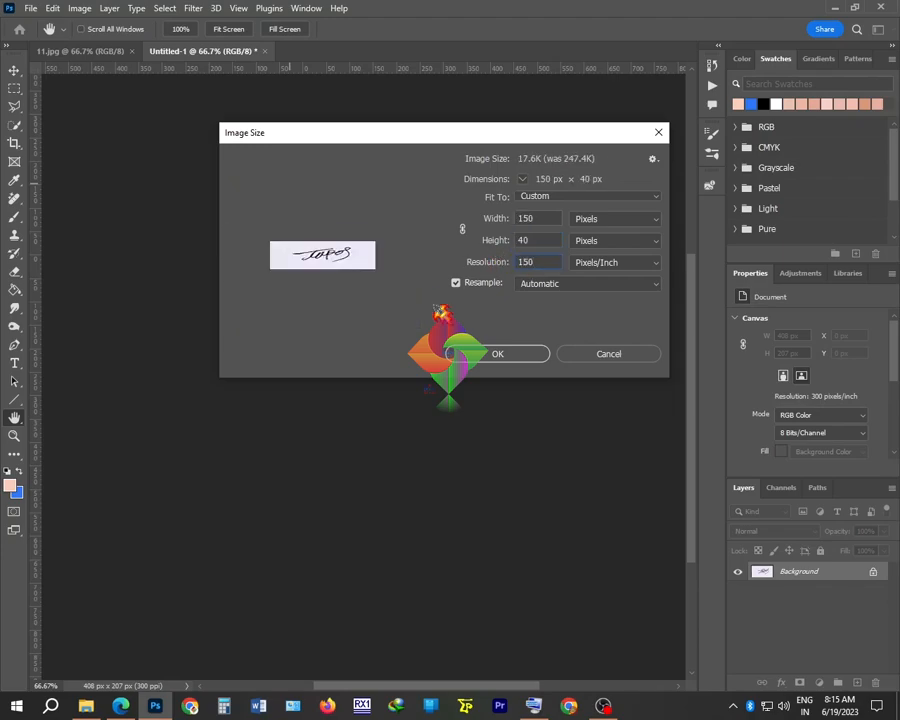
{"action": "left_click", "coordinate": [512, 258]}
{"action": "left_click", "coordinate": [541, 217]}
{"action": "type", "text": "300"}
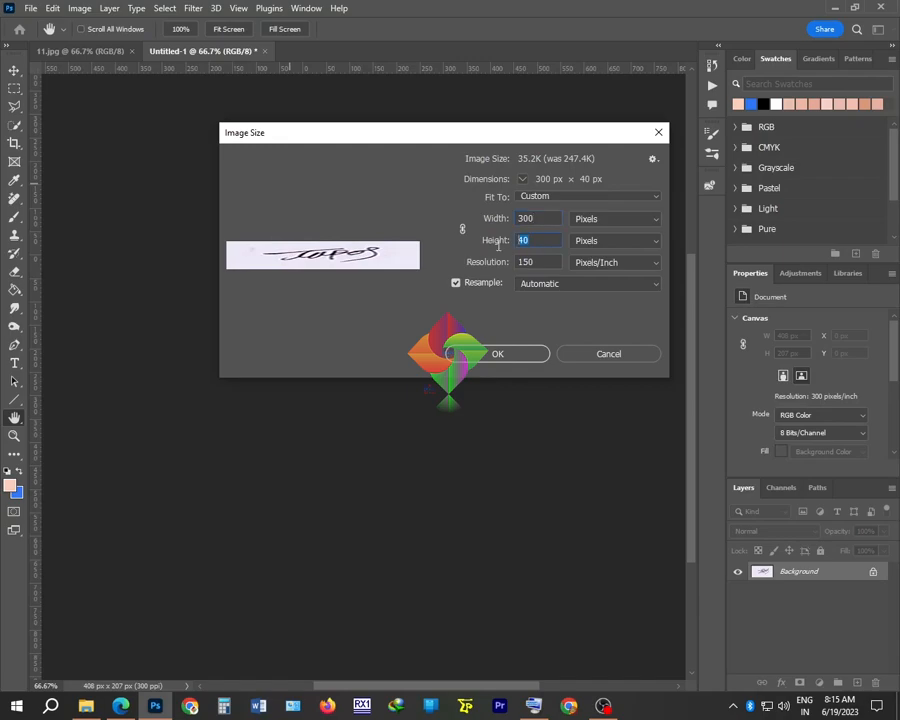
{"action": "type", "text": "80"}
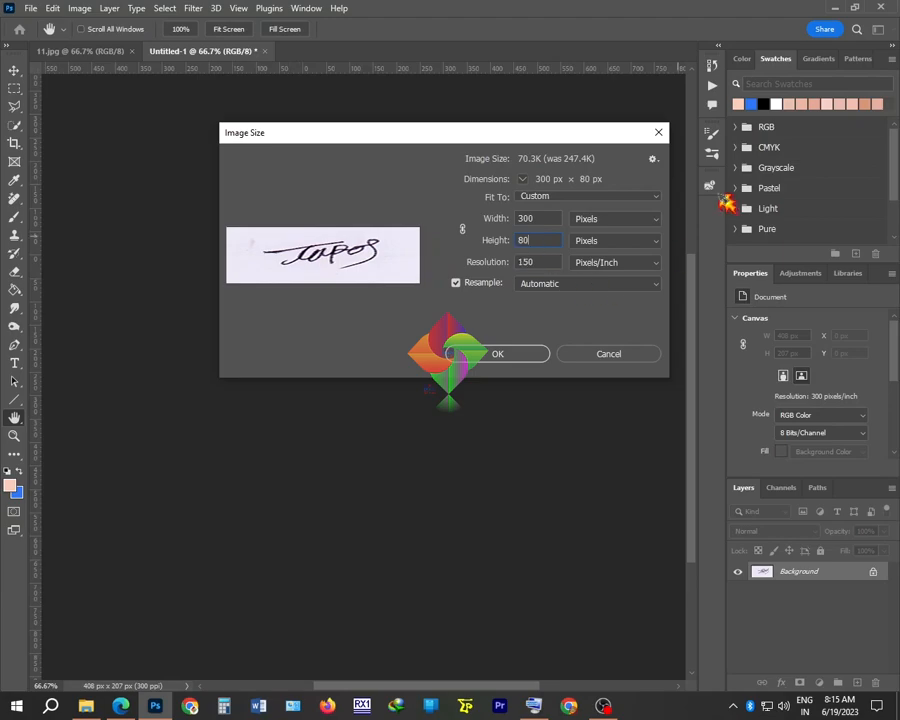
{"action": "left_click", "coordinate": [503, 355]}
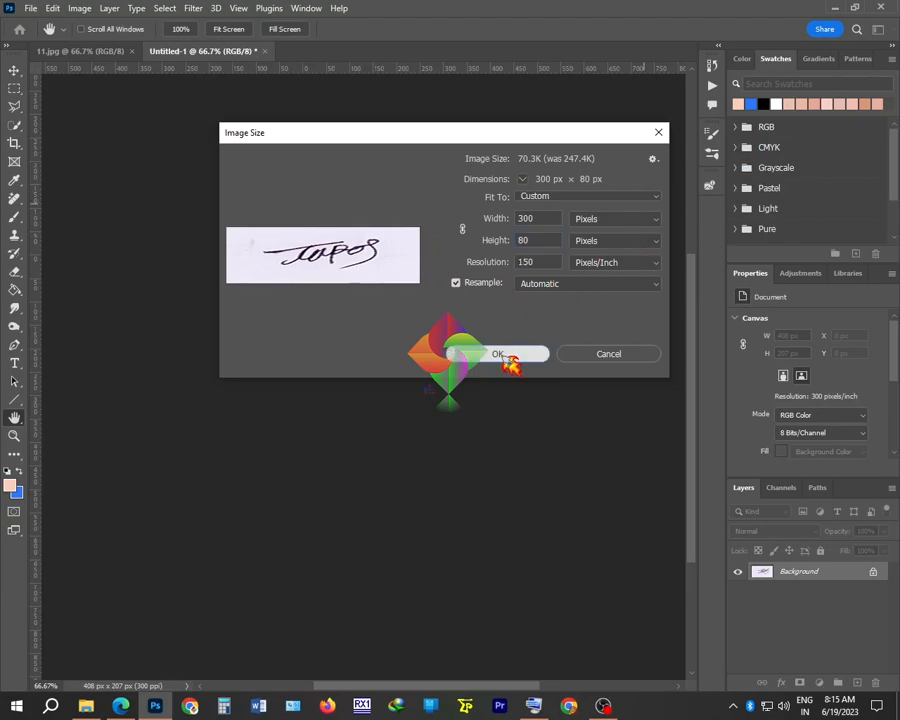
{"action": "left_click", "coordinate": [506, 356]}
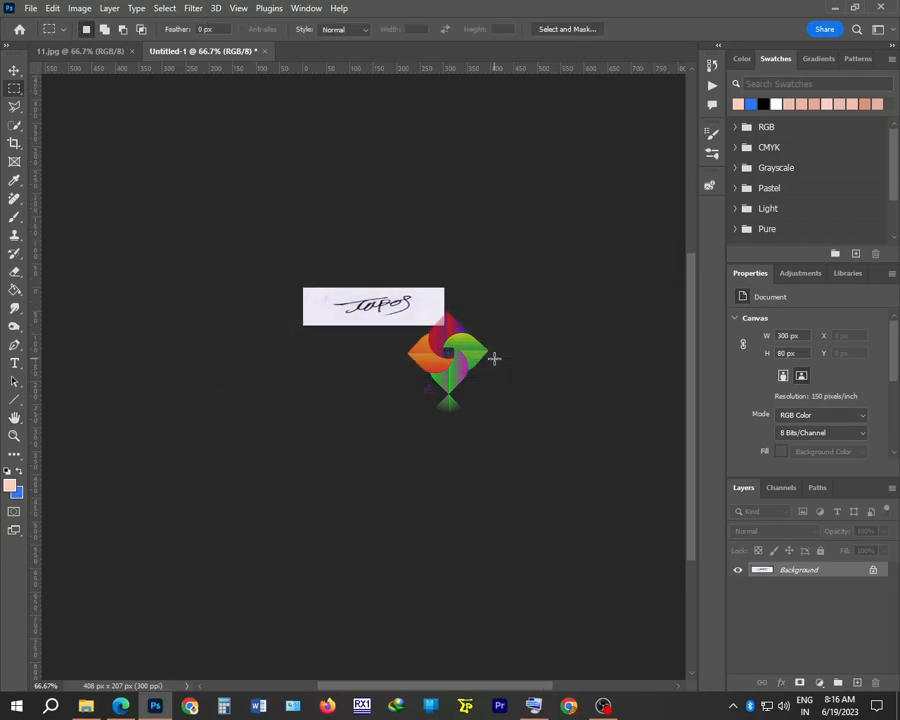
Save the signature to the Desktop as JPEG Sing-01.jpg at High quality, then close it
{"action": "left_click", "coordinate": [31, 8]}
{"action": "left_click", "coordinate": [70, 180]}
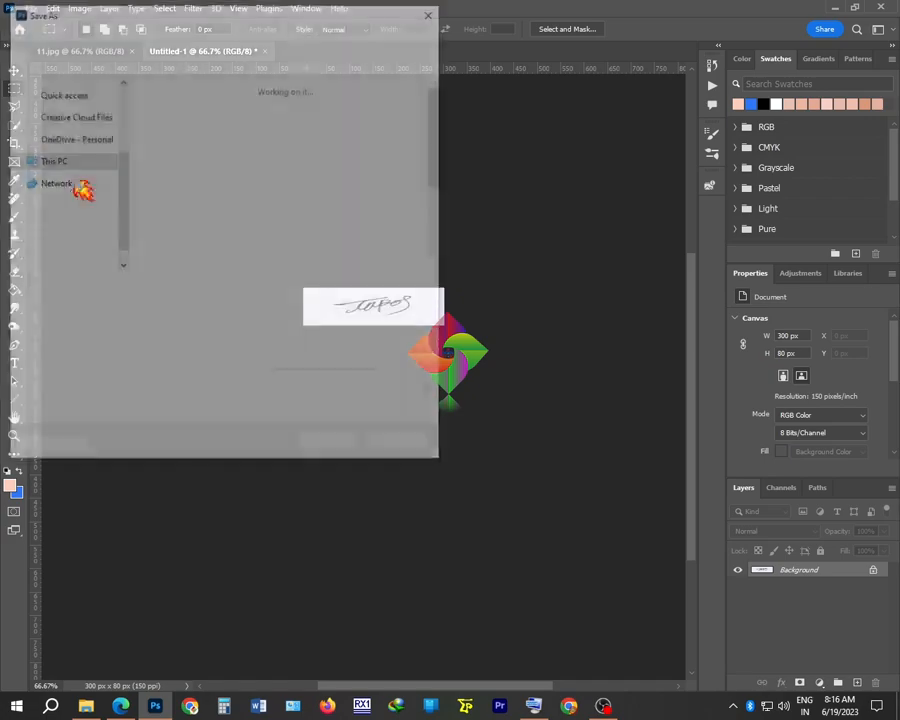
{"action": "scroll", "coordinate": [80, 175], "scroll_direction": "up", "scroll_amount": 3}
{"action": "left_click", "coordinate": [57, 110]}
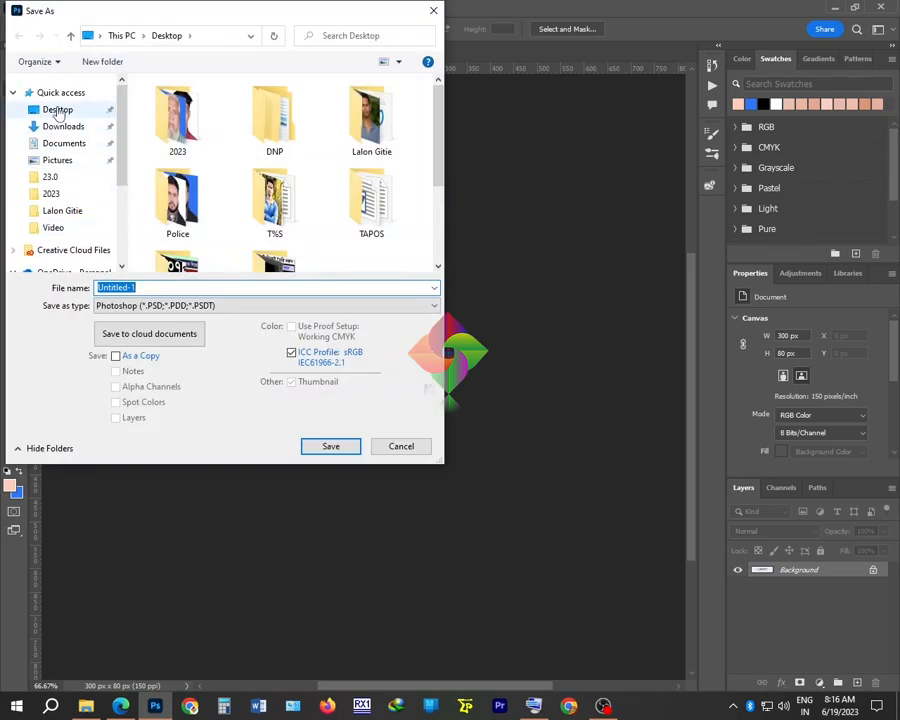
{"action": "left_click", "coordinate": [165, 305]}
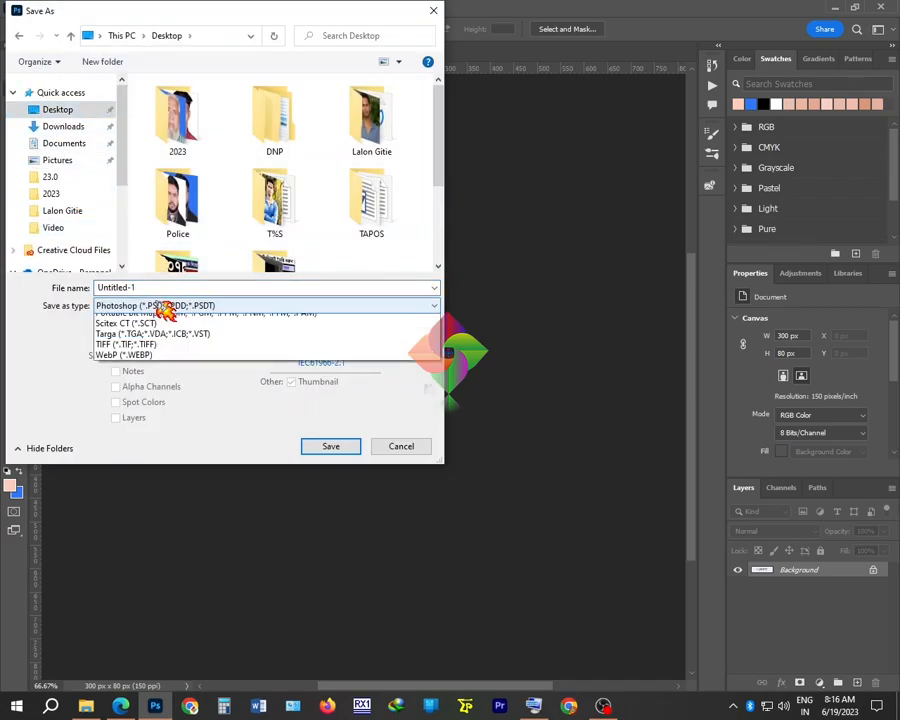
{"action": "left_click", "coordinate": [155, 414]}
{"action": "left_click", "coordinate": [147, 286]}
{"action": "left_click_drag", "start_coordinate": [147, 286], "coordinate": [5, 286]}
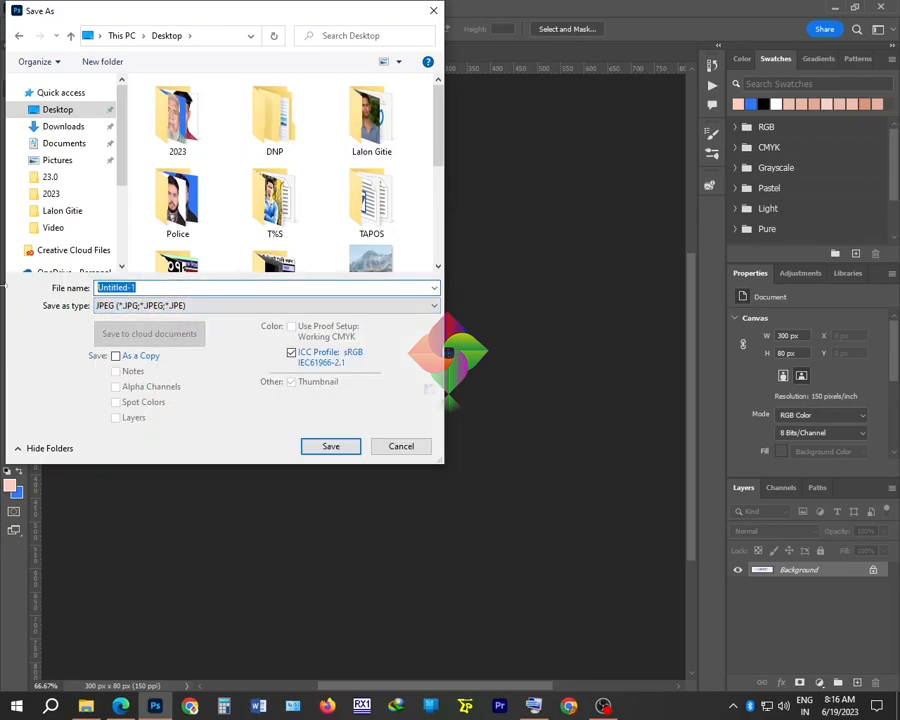
{"action": "type", "text": "Sing-01"}
{"action": "left_click", "coordinate": [333, 447]}
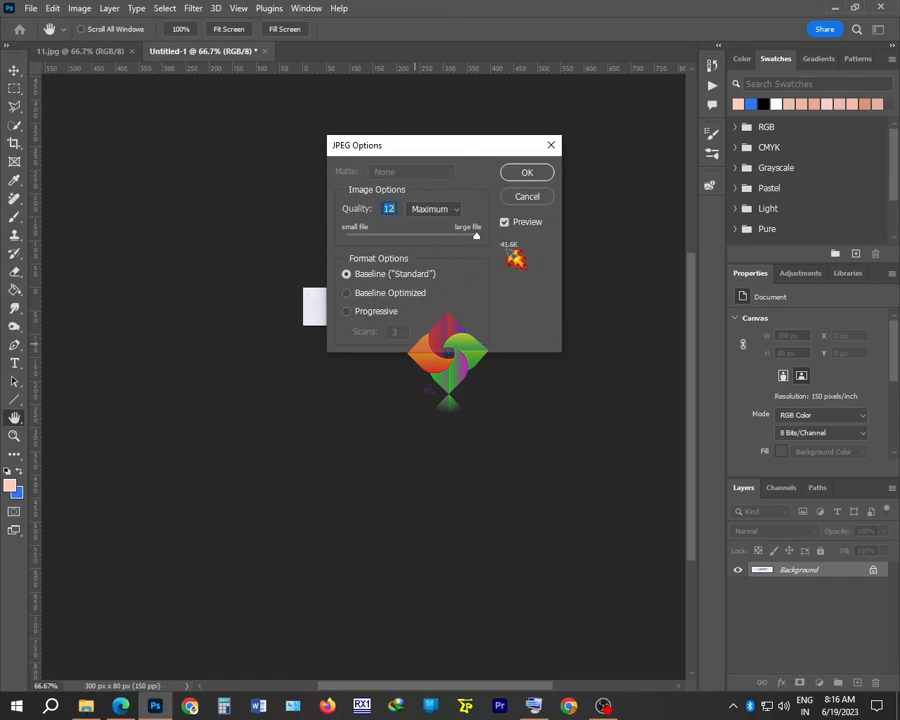
{"action": "key", "text": "Down"}
{"action": "key", "text": "Down"}
{"action": "key", "text": "Down"}
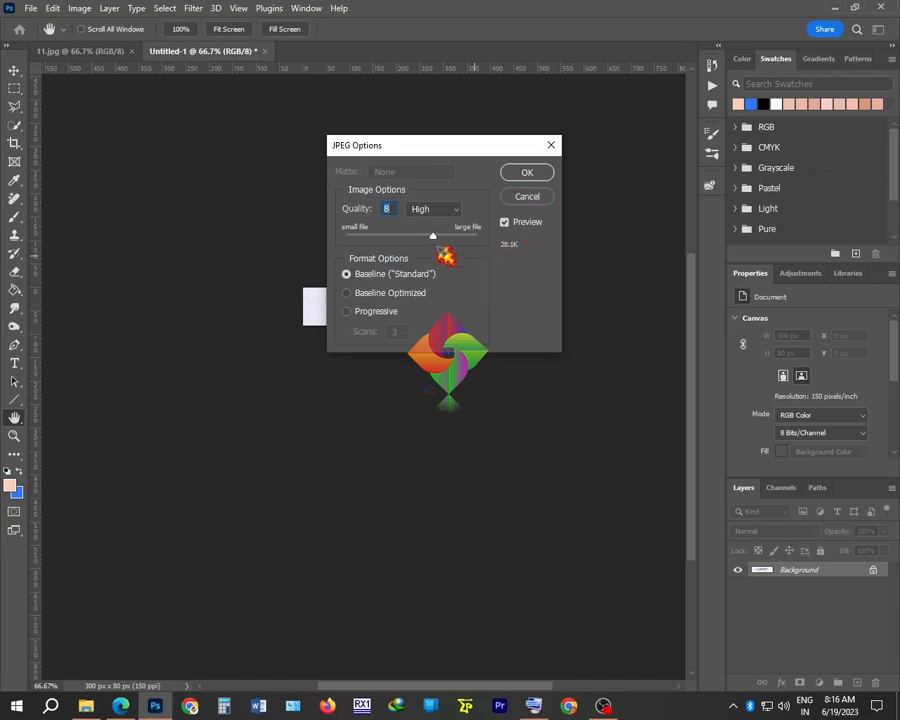
{"action": "left_click", "coordinate": [527, 175]}
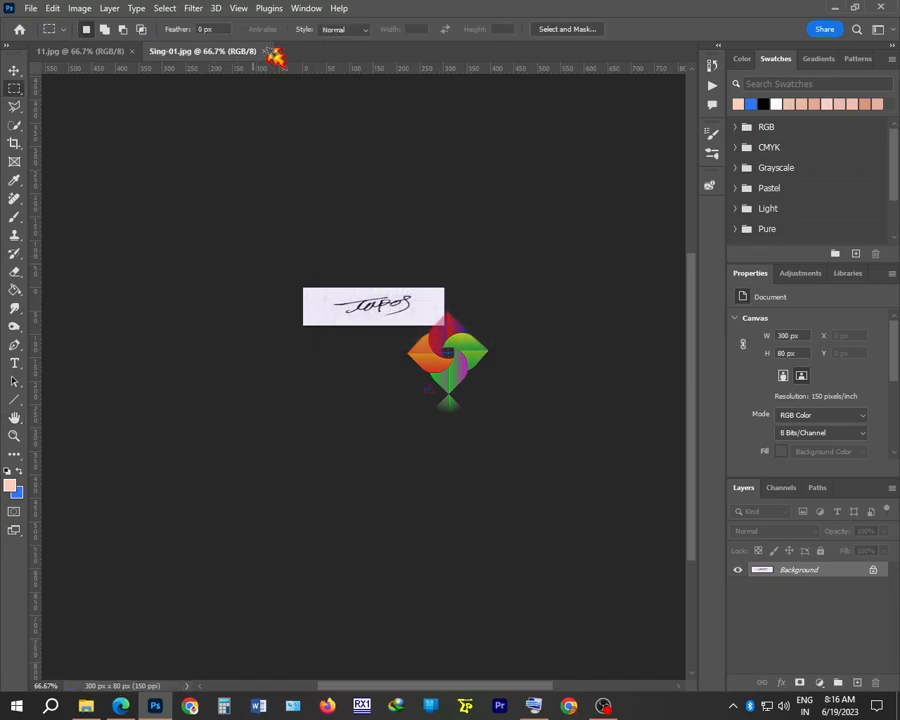
{"action": "left_click", "coordinate": [265, 51]}
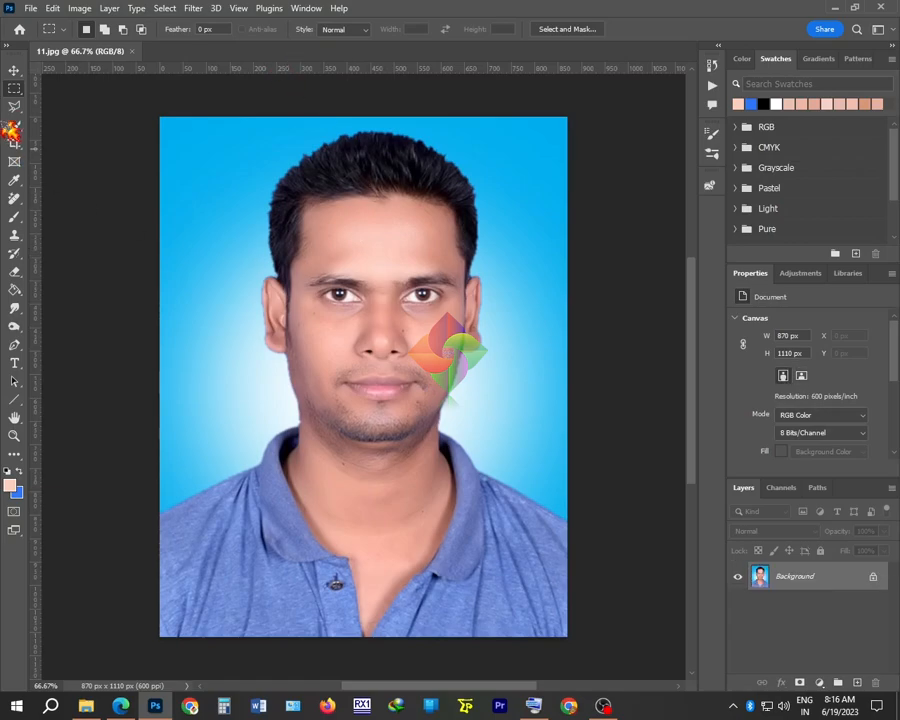
Crop the portrait photo to a marked area that trims off the bottom
{"action": "left_click_drag", "start_coordinate": [152, 124], "coordinate": [630, 575]}
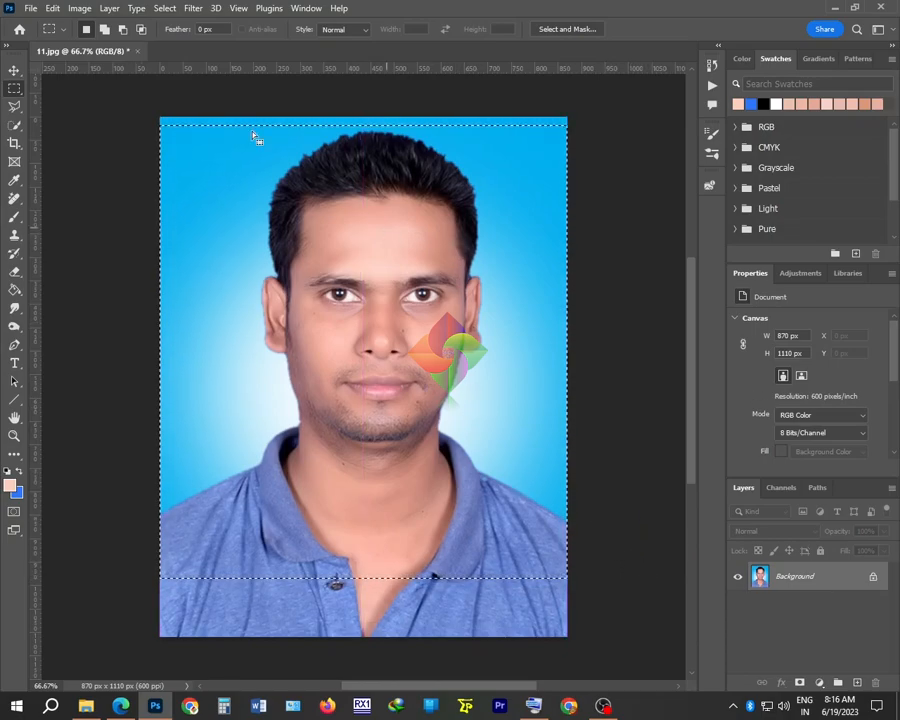
{"action": "left_click", "coordinate": [79, 9]}
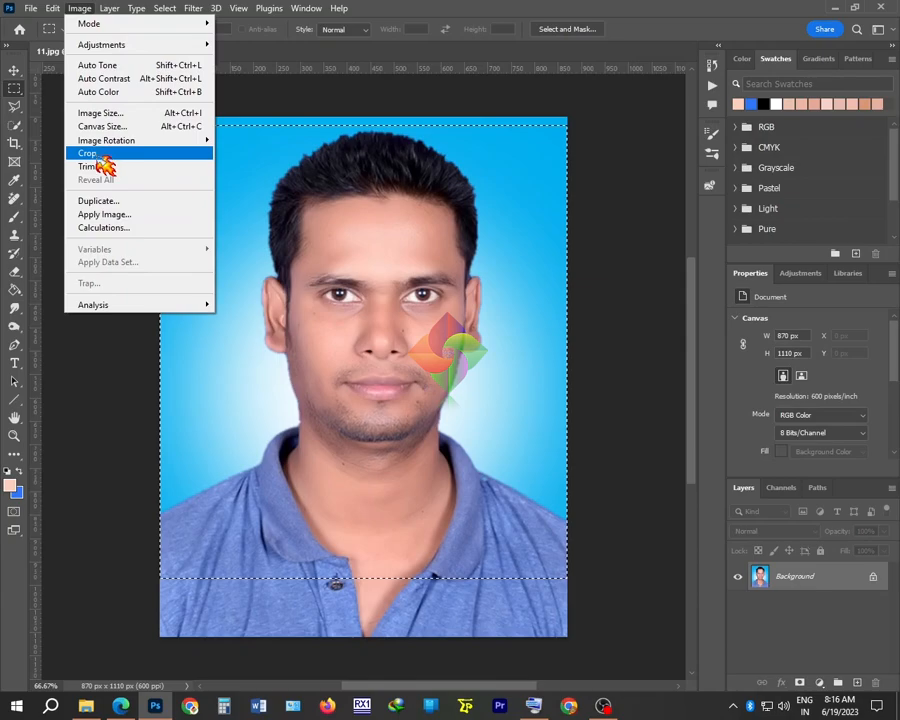
{"action": "left_click", "coordinate": [96, 155]}
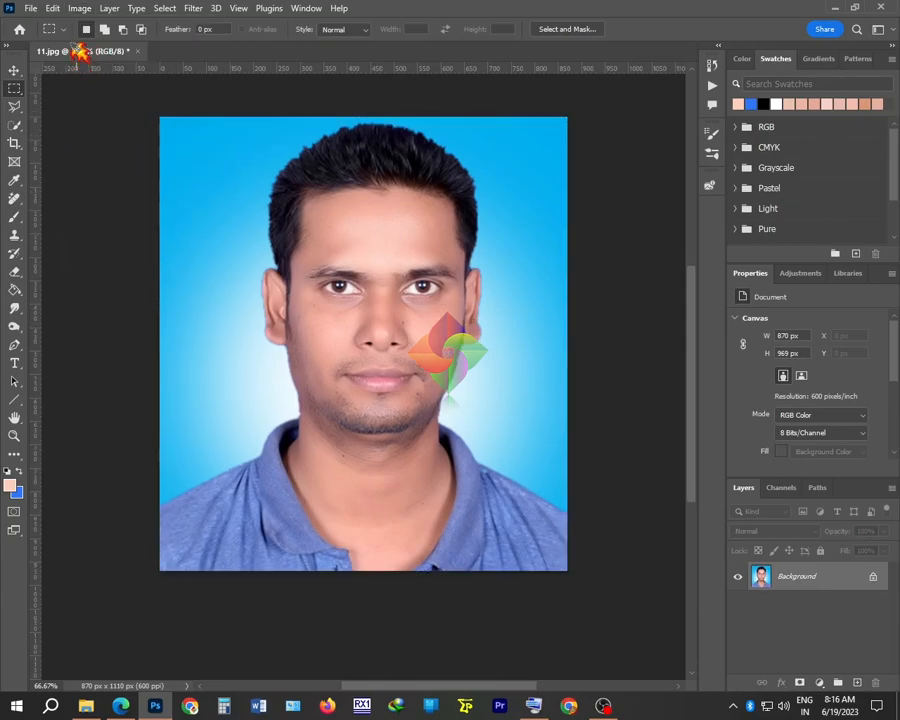
Resize the cropped photo to 300 × 300 px at 150 pixels/inch
{"action": "left_click", "coordinate": [79, 9]}
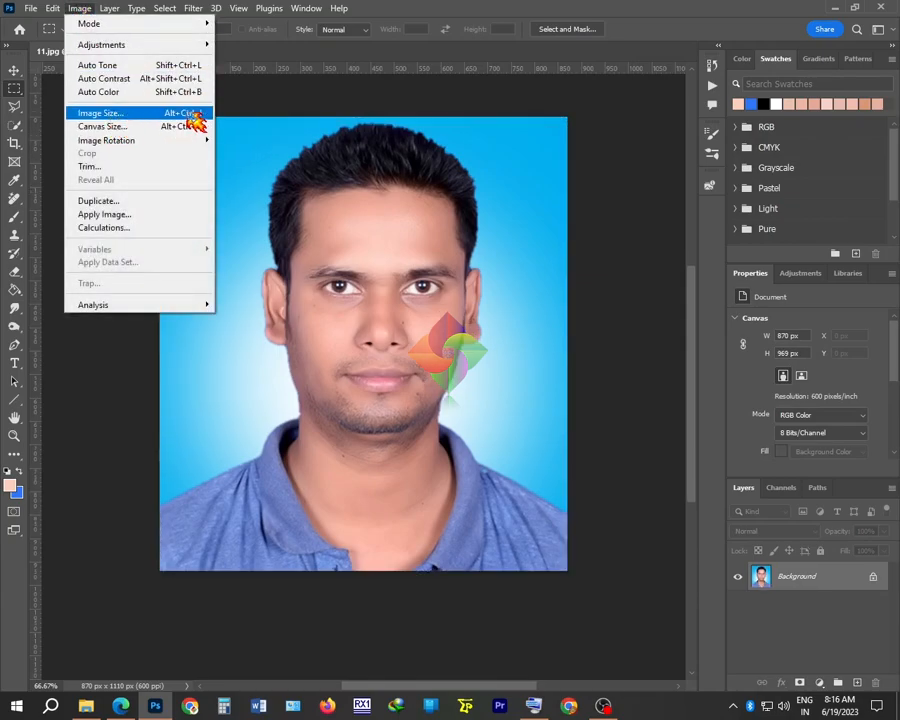
{"action": "left_click", "coordinate": [110, 118]}
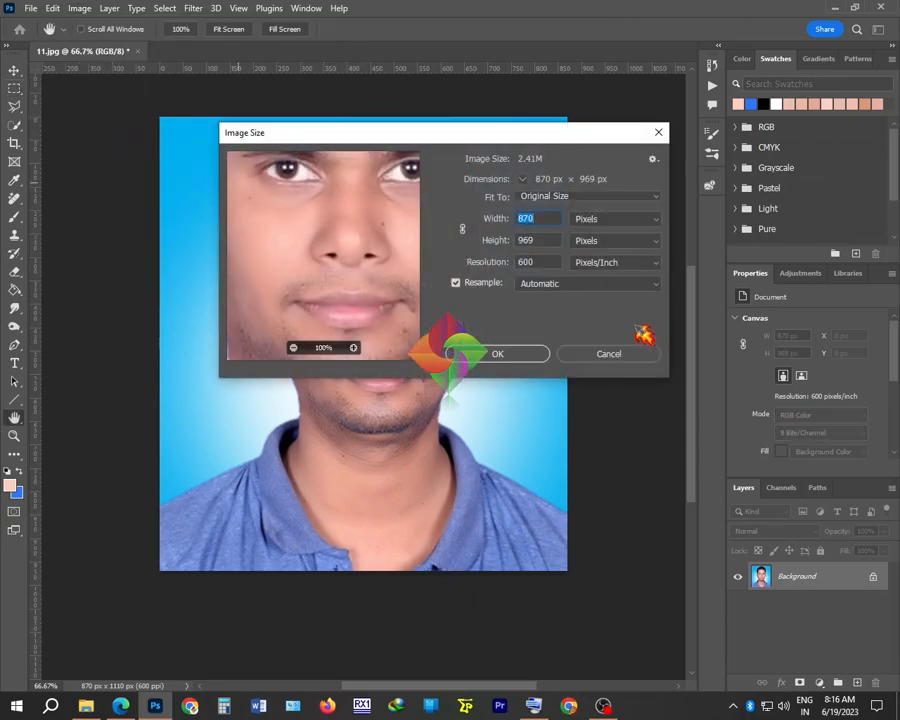
{"action": "left_click_drag", "start_coordinate": [536, 262], "coordinate": [414, 265]}
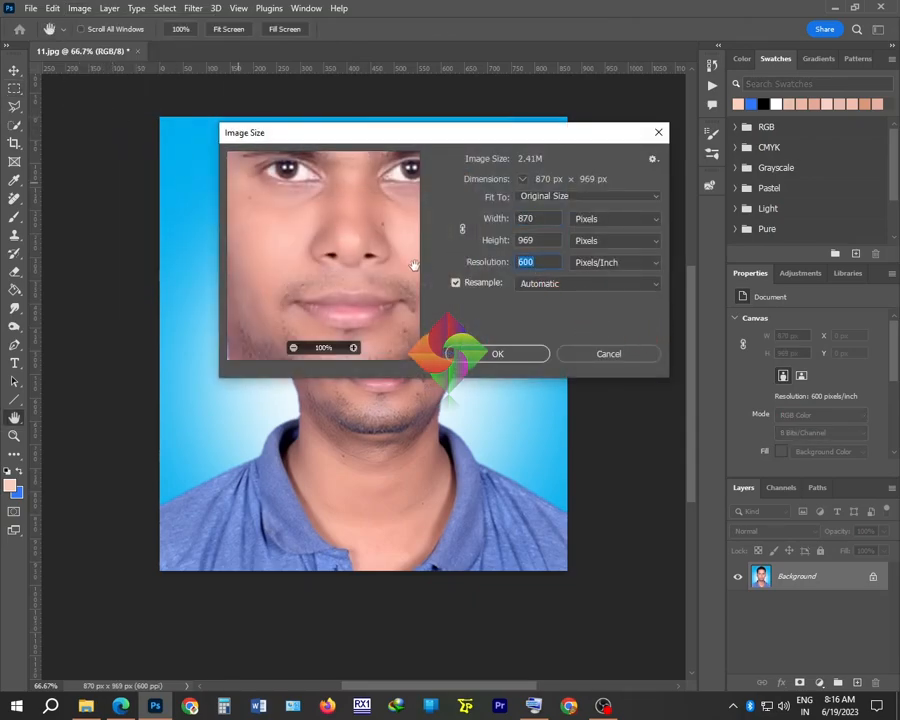
{"action": "type", "text": "150"}
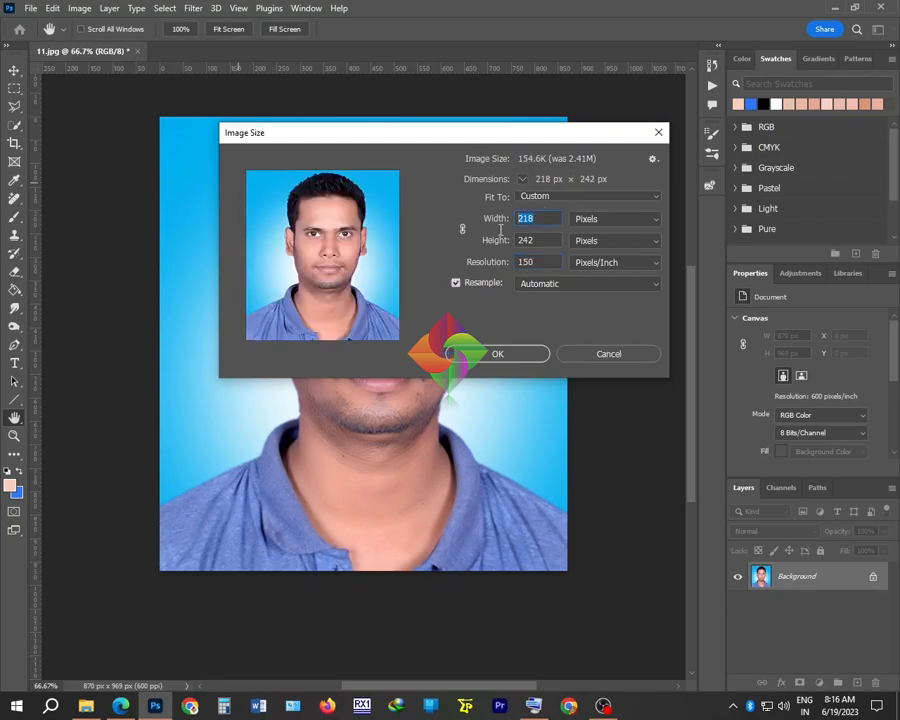
{"action": "type", "text": "300"}
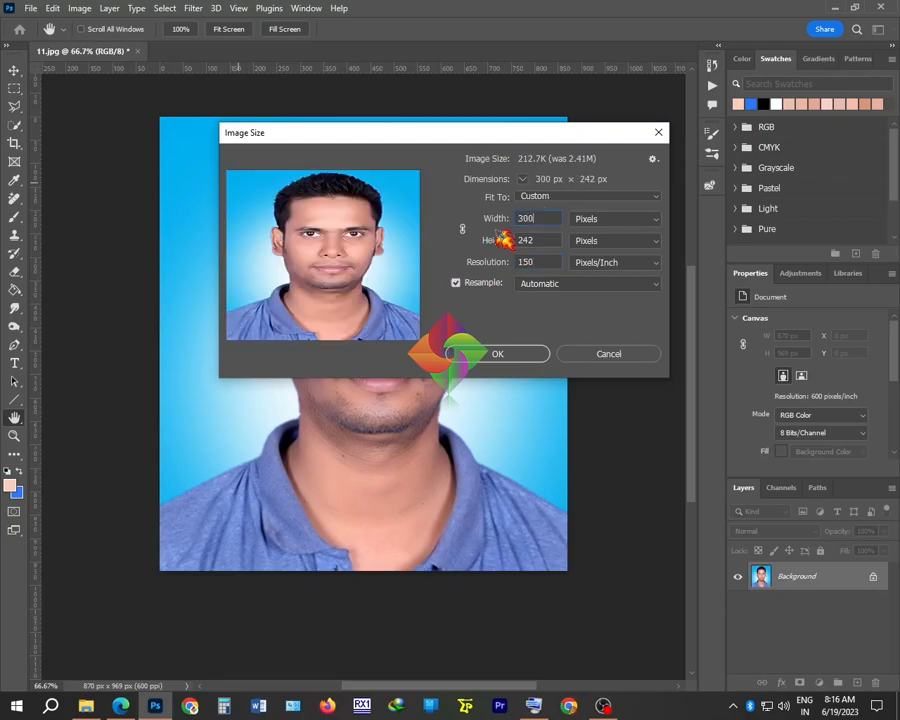
{"action": "type", "text": "300"}
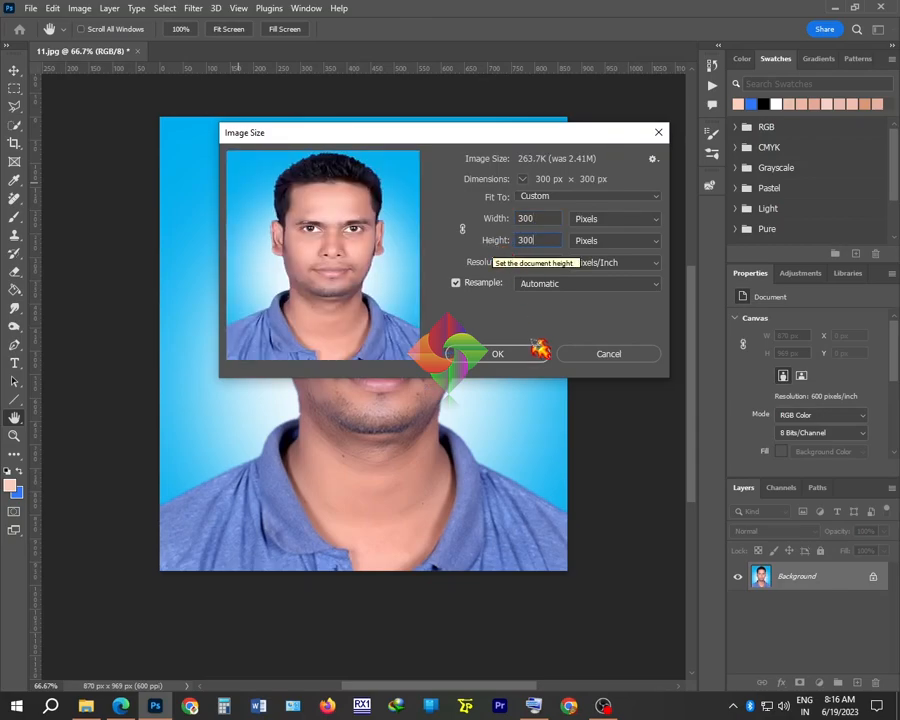
{"action": "left_click", "coordinate": [510, 354]}
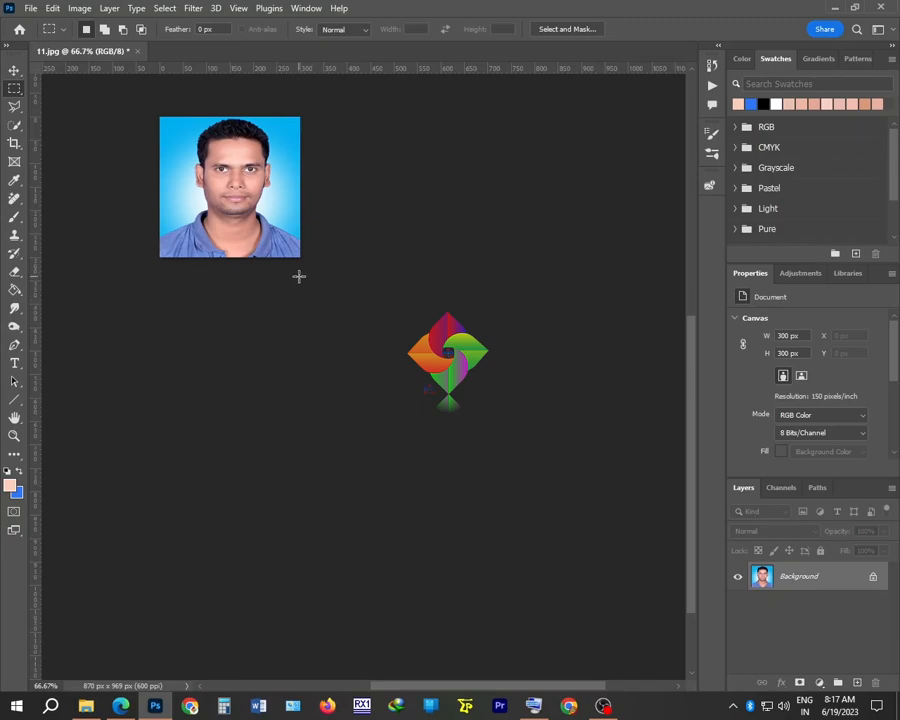
Save the photo to the Desktop as Pik-01.jpg at maximum JPEG quality
{"action": "left_click", "coordinate": [30, 9]}
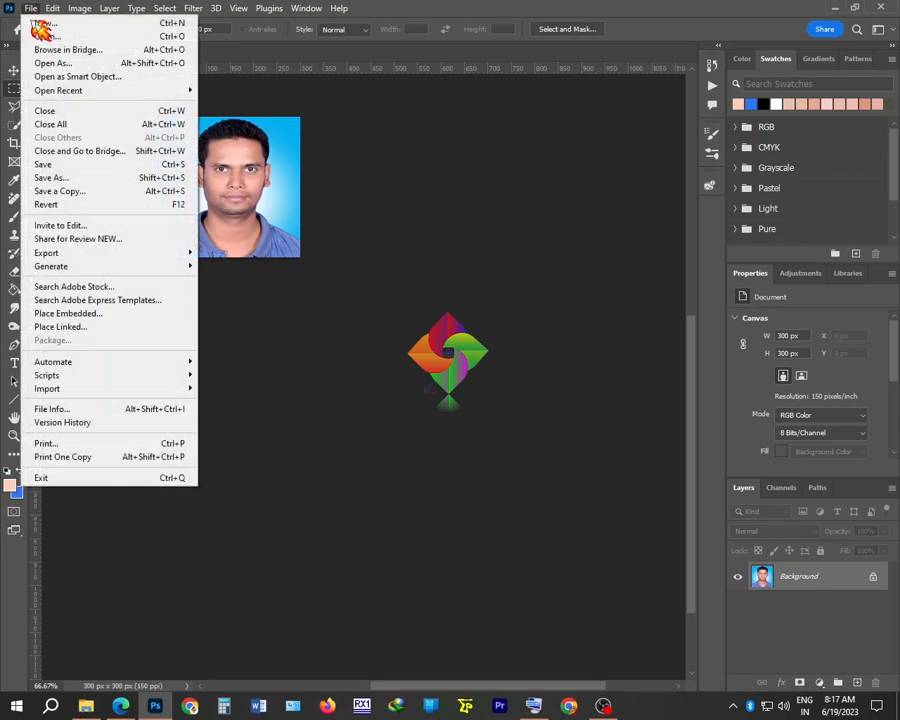
{"action": "left_click", "coordinate": [90, 180]}
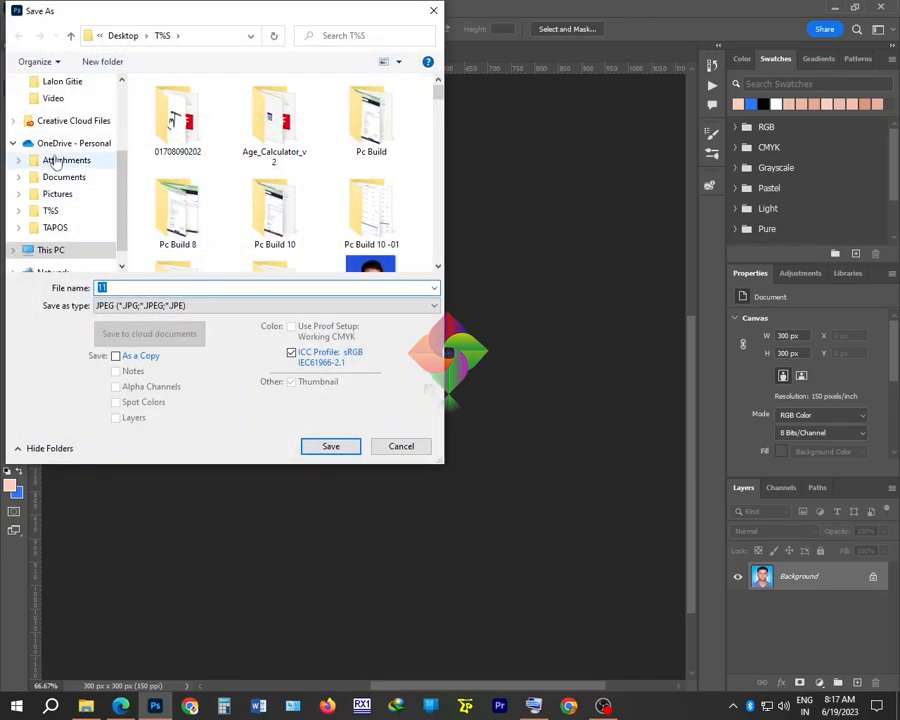
{"action": "scroll", "coordinate": [58, 160], "scroll_direction": "up", "scroll_amount": 3}
{"action": "left_click", "coordinate": [53, 112]}
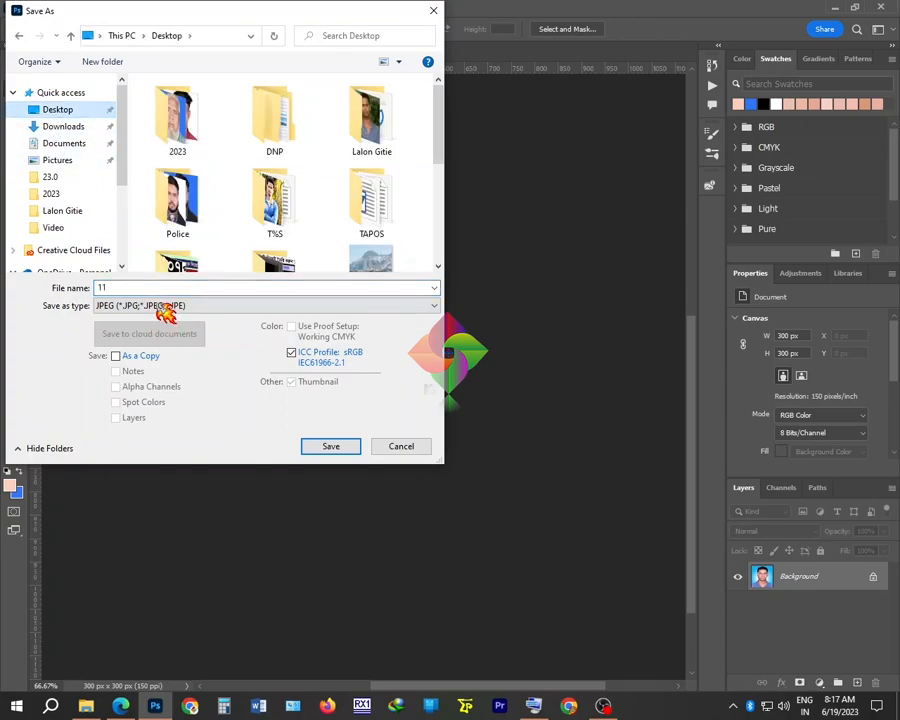
{"action": "double_click", "coordinate": [135, 287]}
{"action": "type", "text": "Pik-0"}
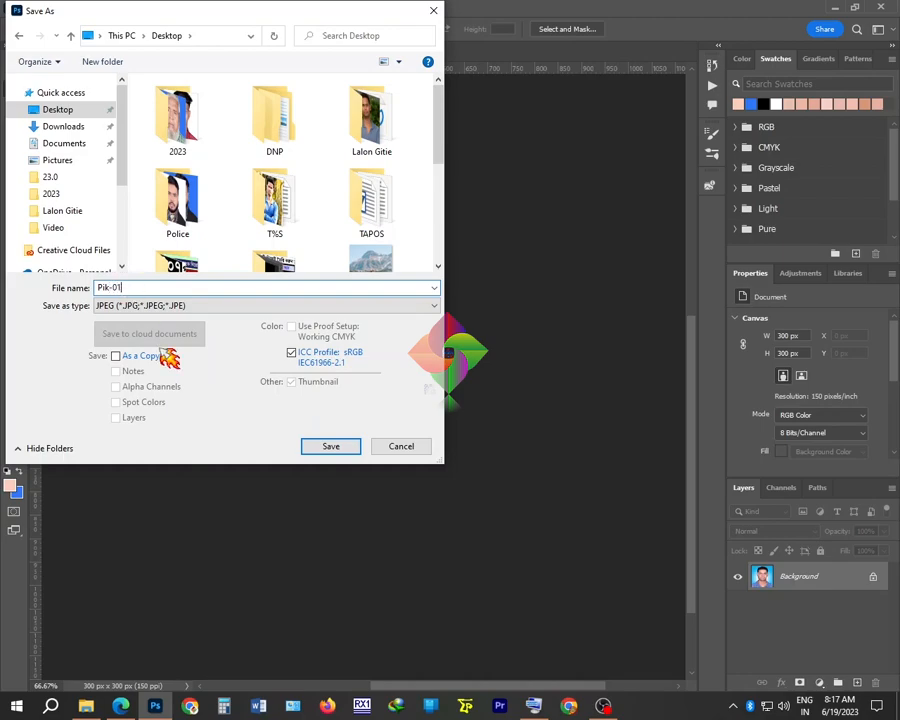
{"action": "left_click", "coordinate": [328, 446]}
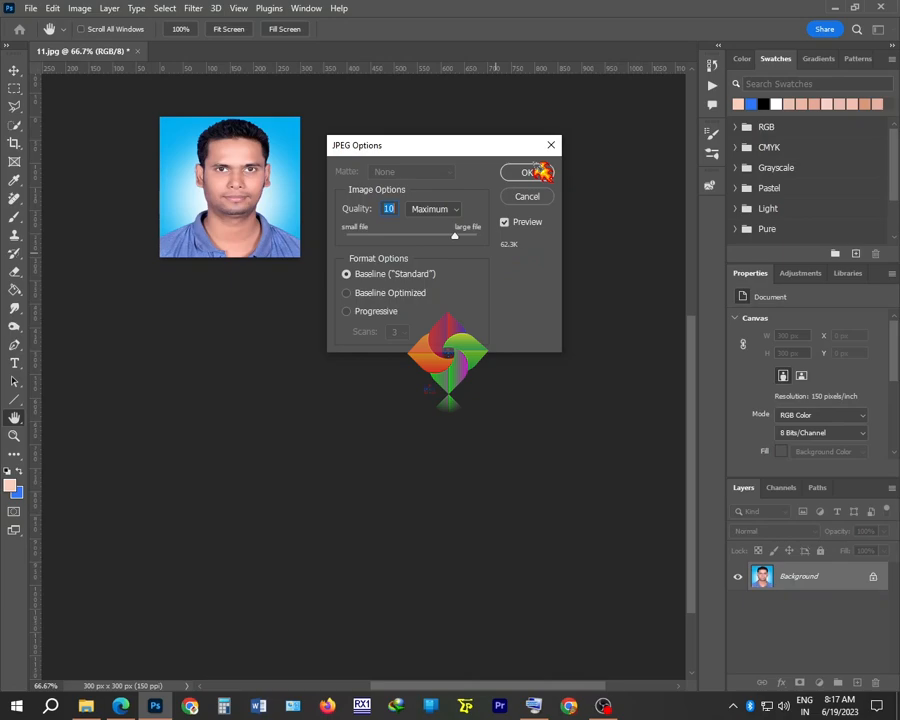
{"action": "left_click", "coordinate": [534, 175]}
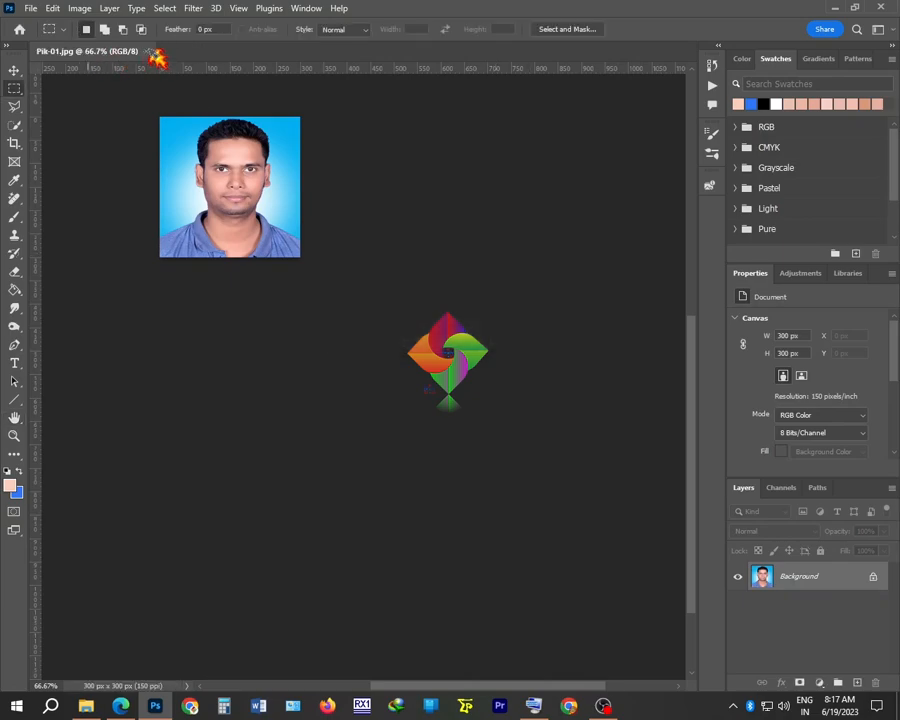
{"action": "key", "text": "alt+Tab"}
Attach Pik-01.jpg as photo and Sing-01.jpg as signature, tick the declaration, and submit
{"action": "left_click", "coordinate": [310, 426]}
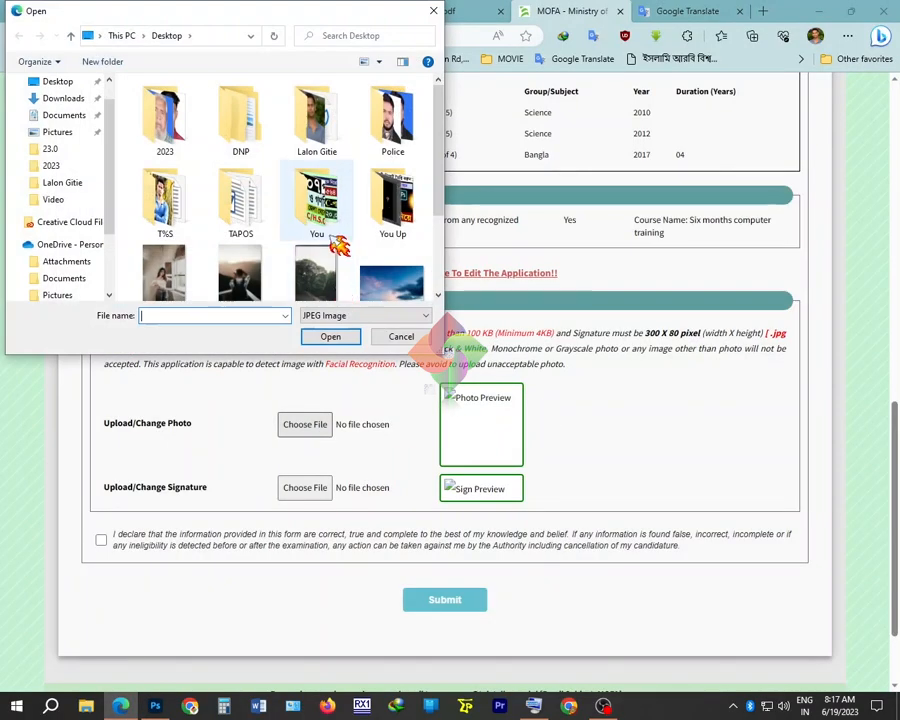
{"action": "scroll", "coordinate": [336, 246], "scroll_direction": "down", "scroll_amount": 3}
{"action": "left_click", "coordinate": [163, 255]}
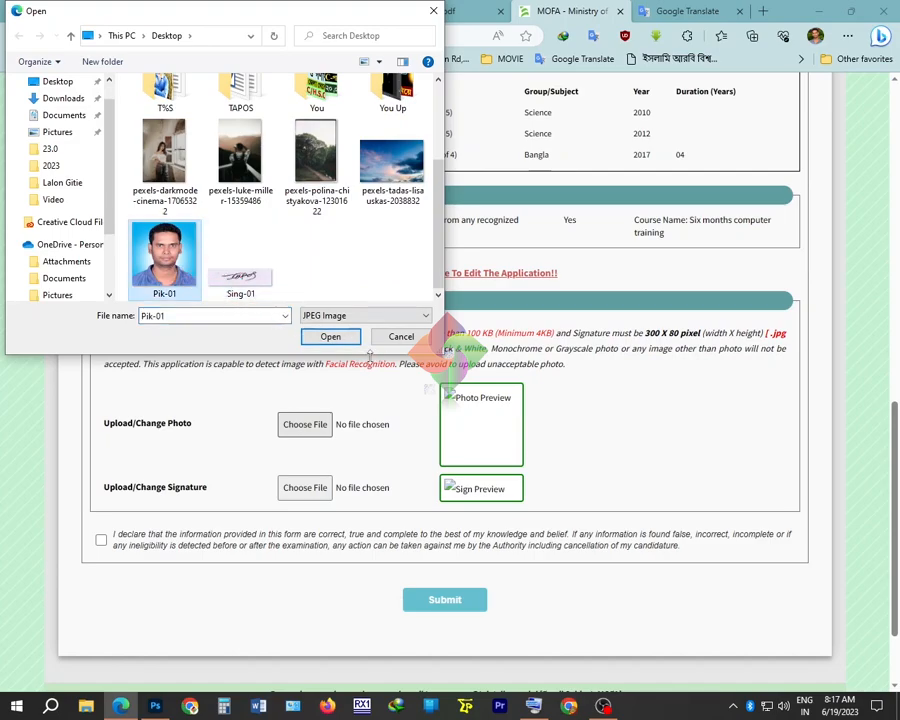
{"action": "left_click", "coordinate": [340, 338]}
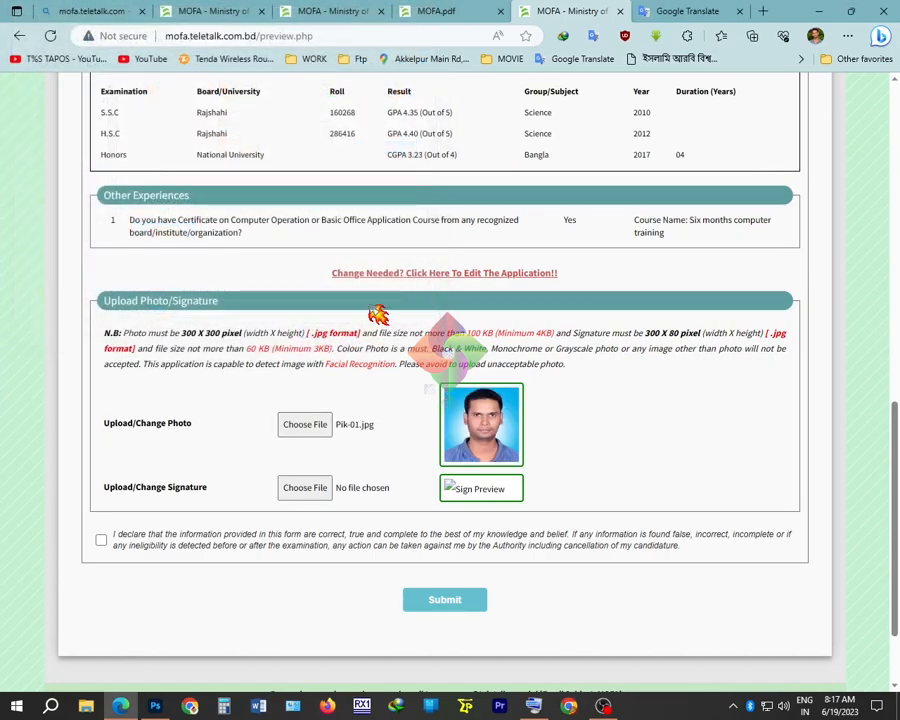
{"action": "left_click", "coordinate": [305, 488]}
{"action": "scroll", "coordinate": [257, 257], "scroll_direction": "down", "scroll_amount": 3}
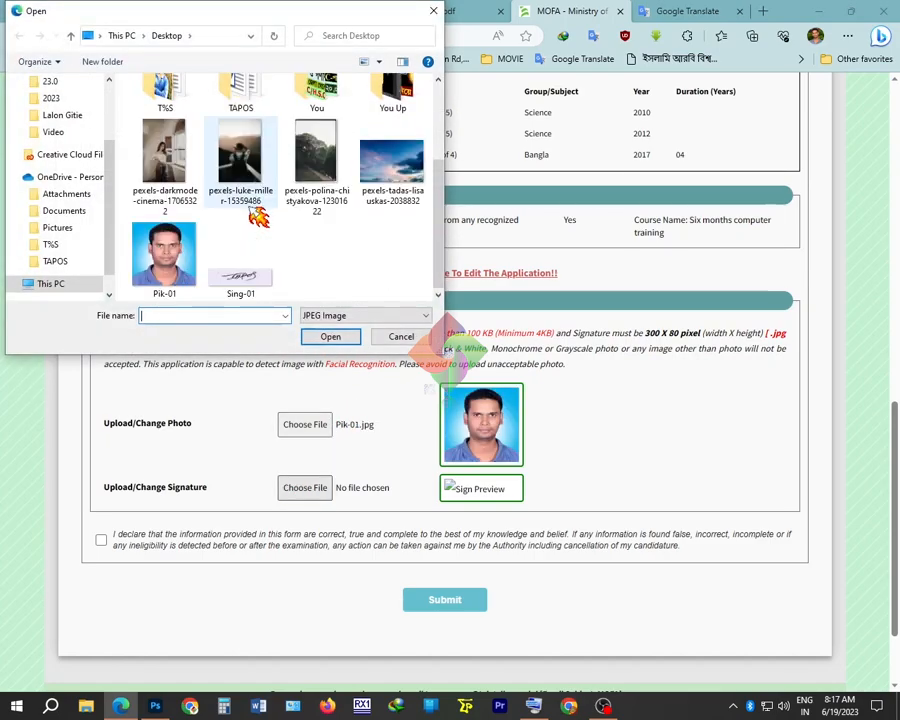
{"action": "left_click", "coordinate": [238, 278]}
{"action": "left_click", "coordinate": [342, 337]}
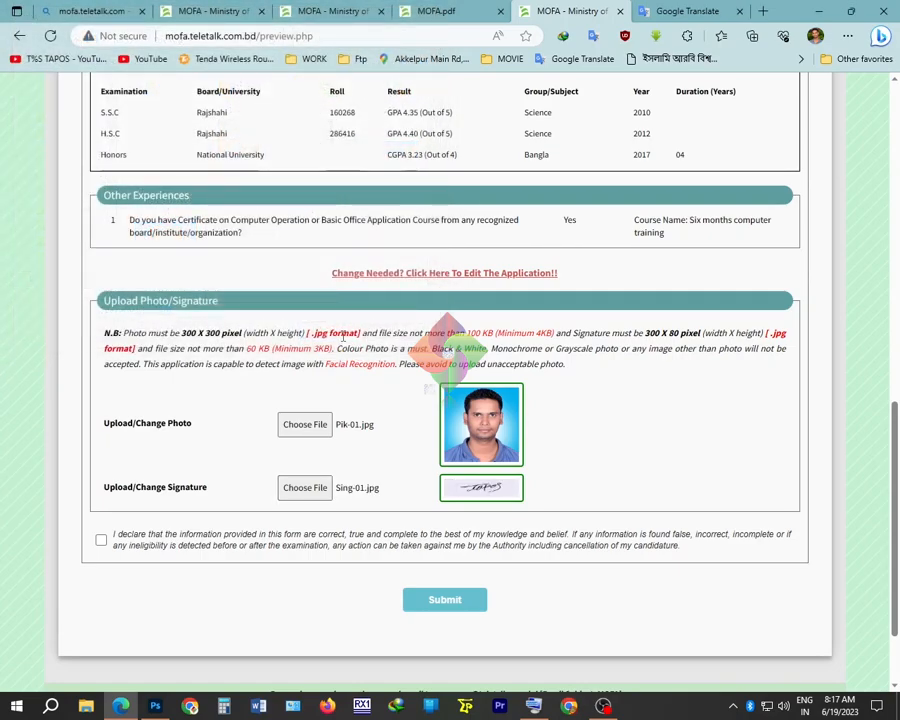
{"action": "left_click", "coordinate": [101, 540]}
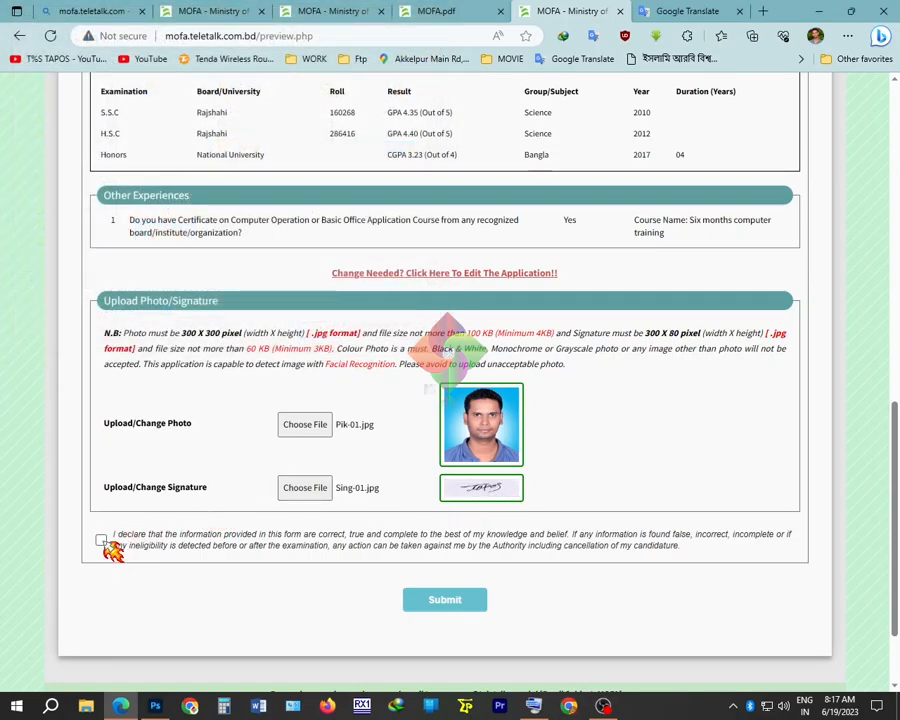
{"action": "left_click", "coordinate": [443, 600]}
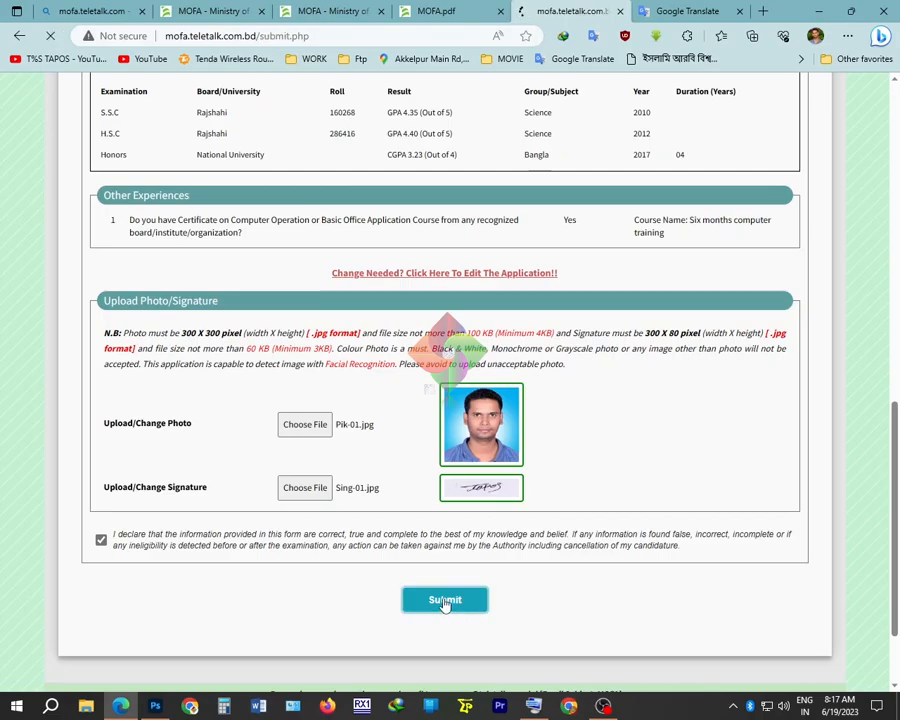
Download the Applicant's Copy PDF from the page bottom and open it
{"action": "scroll", "coordinate": [571, 312], "scroll_direction": "down", "scroll_amount": 8}
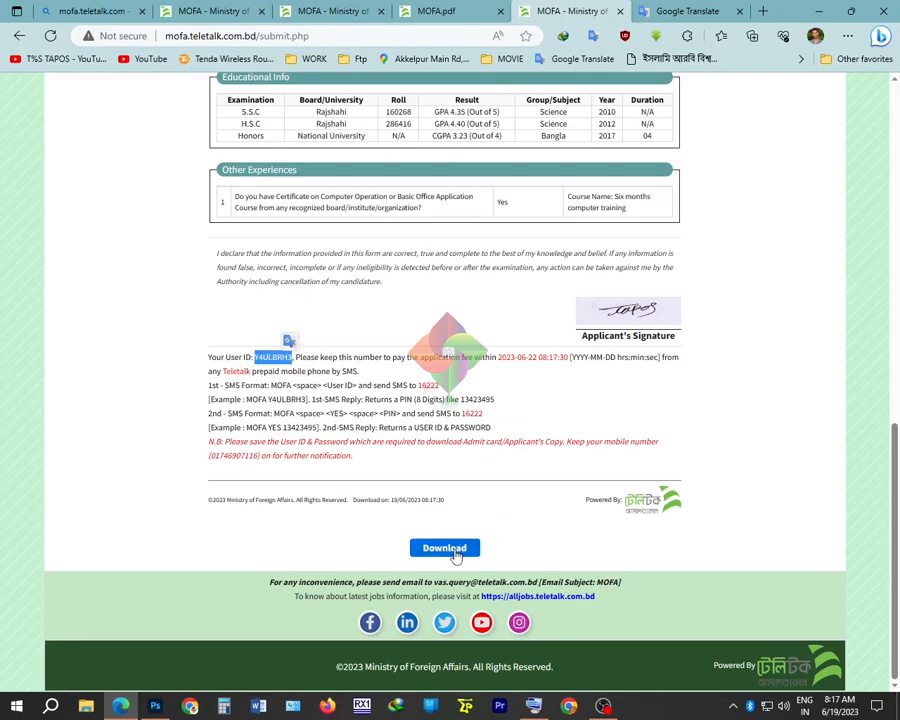
{"action": "left_click", "coordinate": [458, 555]}
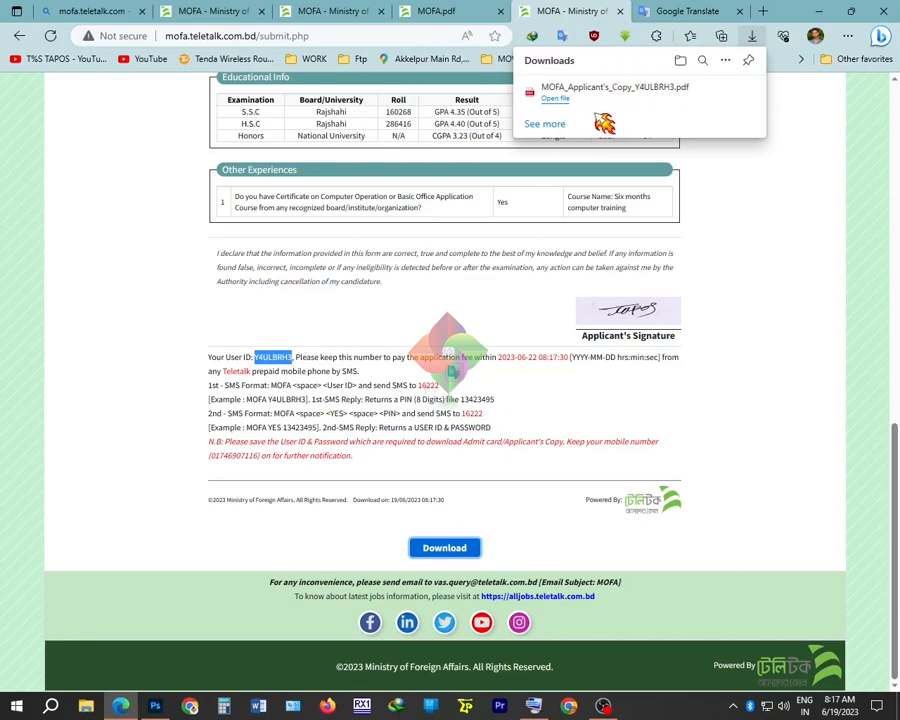
{"action": "left_click", "coordinate": [612, 88]}
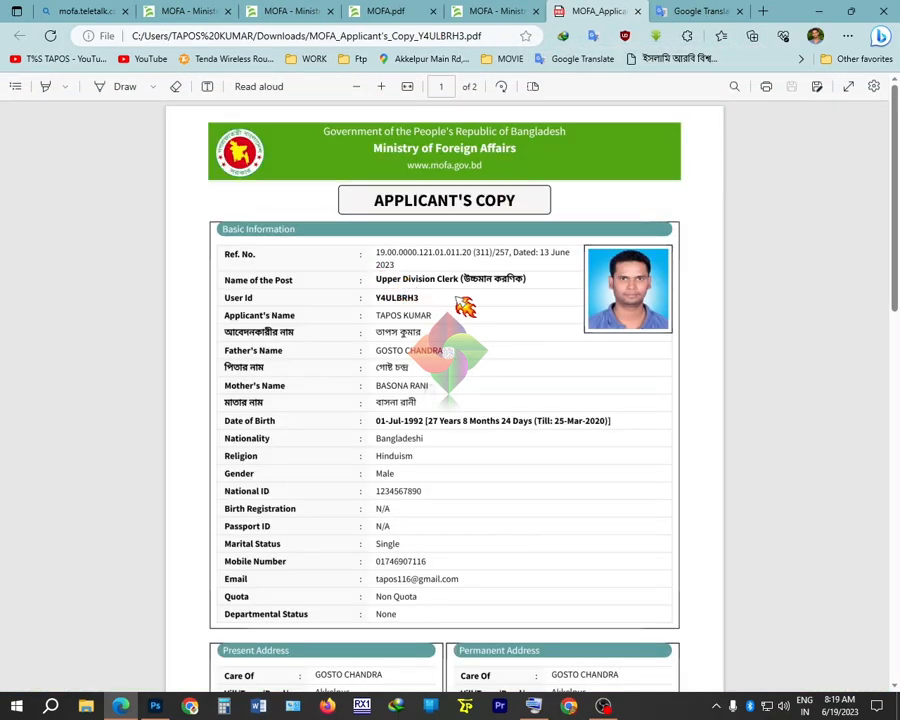
Scroll through the Applicant's Copy to page 2, then go back to the submitted application page
{"action": "scroll", "coordinate": [492, 316], "scroll_direction": "down", "scroll_amount": 4}
{"action": "scroll", "coordinate": [492, 323], "scroll_direction": "down", "scroll_amount": 1}
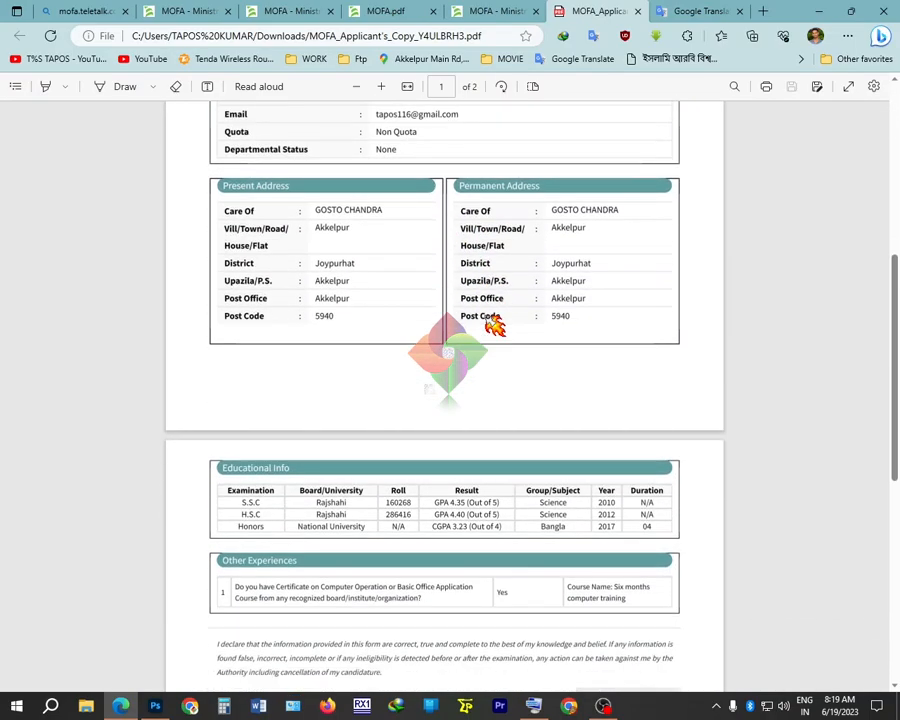
{"action": "scroll", "coordinate": [495, 325], "scroll_direction": "down", "scroll_amount": 5}
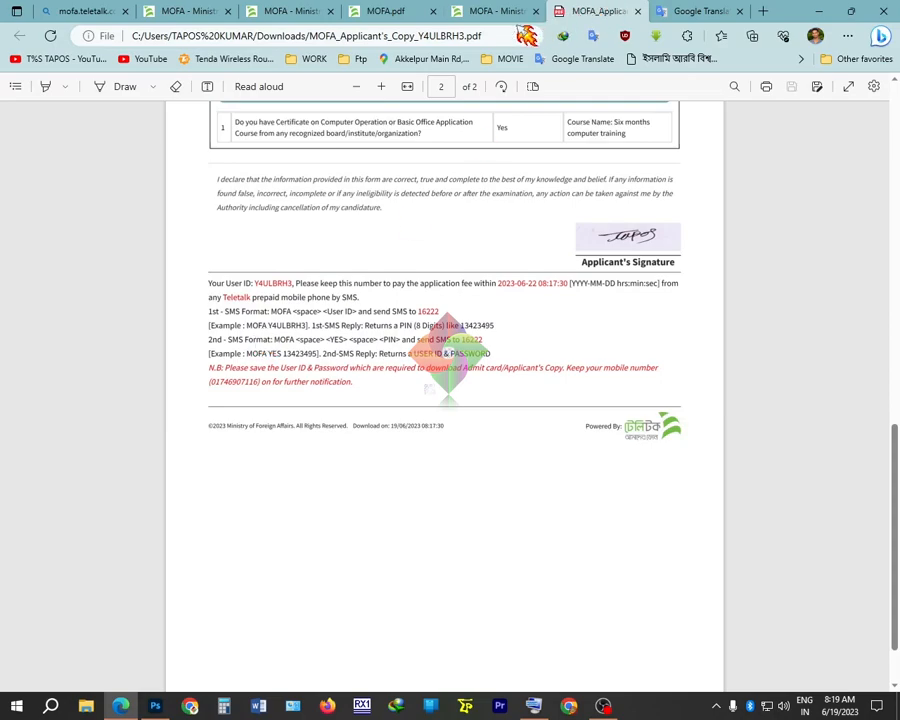
{"action": "left_click", "coordinate": [495, 11]}
Scroll through the MOFA.pdf notice to its upload and SMS instructions, then return to the Applicant's Copy
{"action": "left_click", "coordinate": [400, 11]}
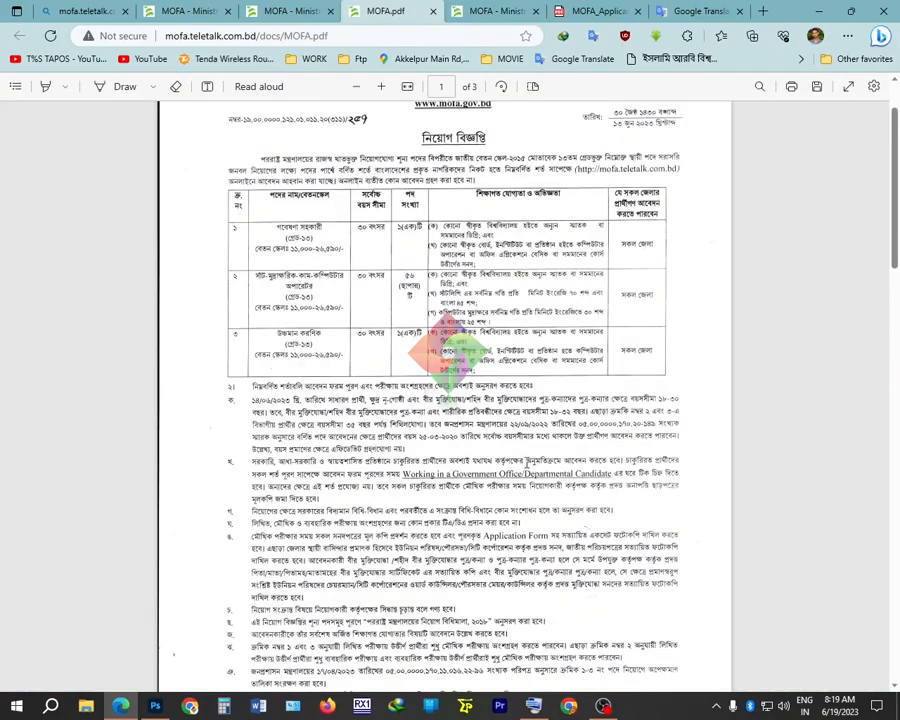
{"action": "scroll", "coordinate": [522, 460], "scroll_direction": "down", "scroll_amount": 10}
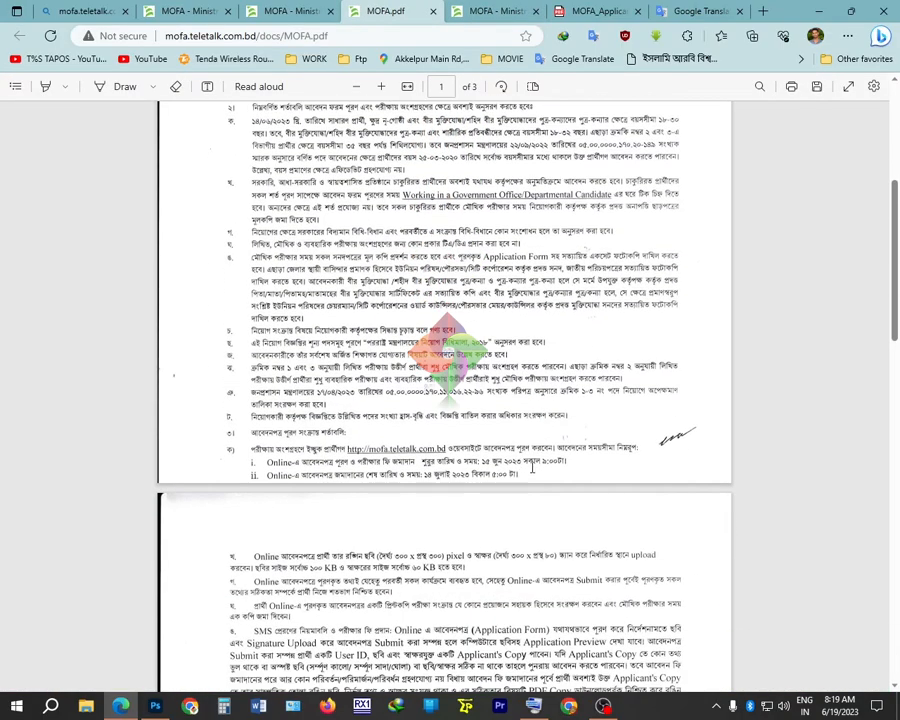
{"action": "scroll", "coordinate": [541, 480], "scroll_direction": "down", "scroll_amount": 4}
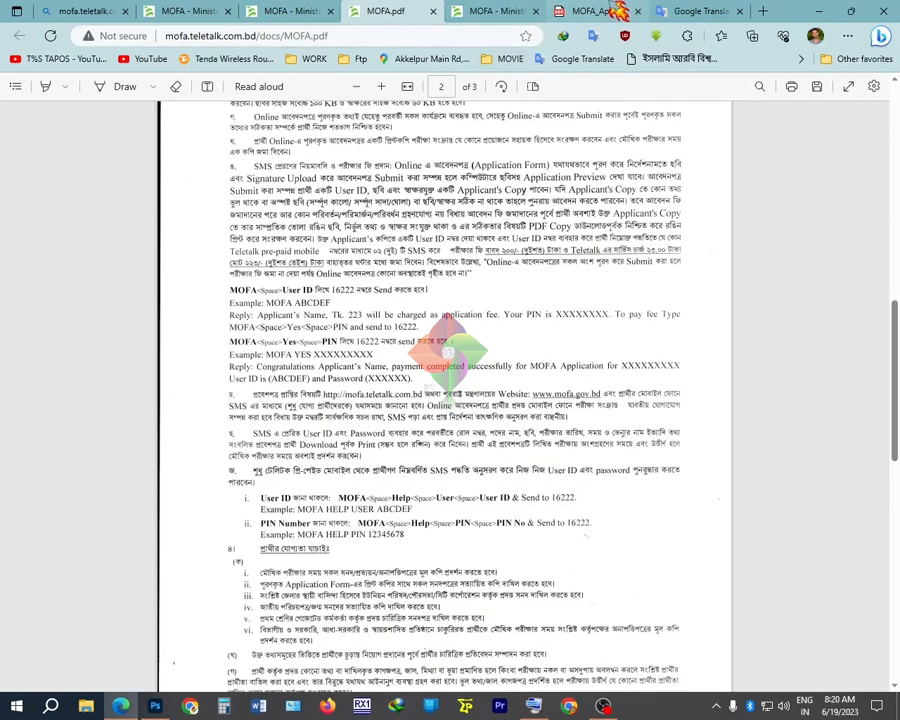
{"action": "left_click", "coordinate": [608, 12]}
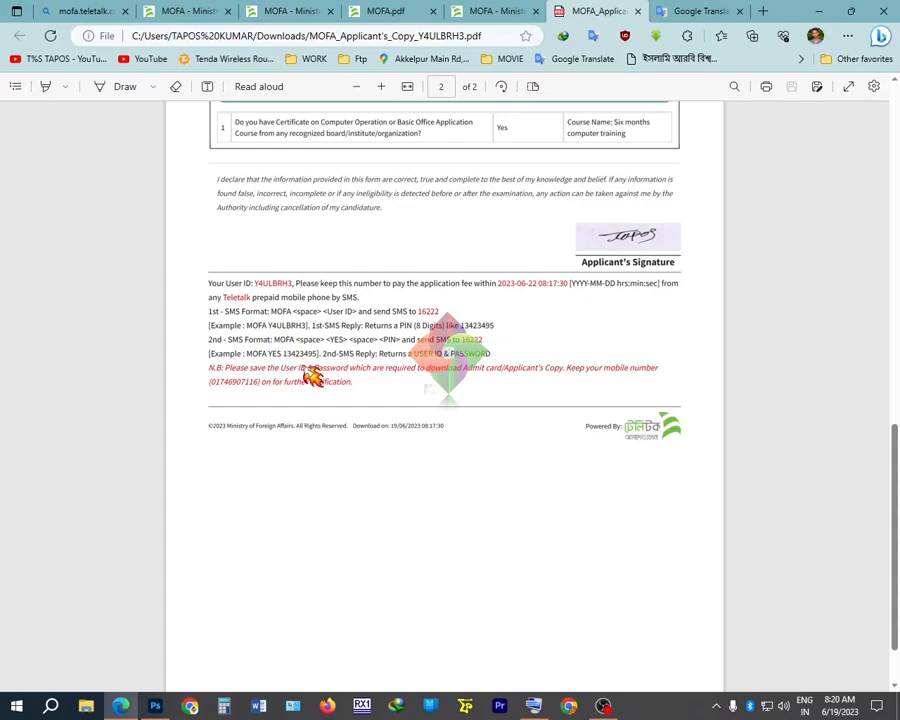
{"action": "scroll", "coordinate": [300, 364], "scroll_direction": "up", "scroll_amount": 6}
{"action": "scroll", "coordinate": [350, 517], "scroll_direction": "up", "scroll_amount": 4}
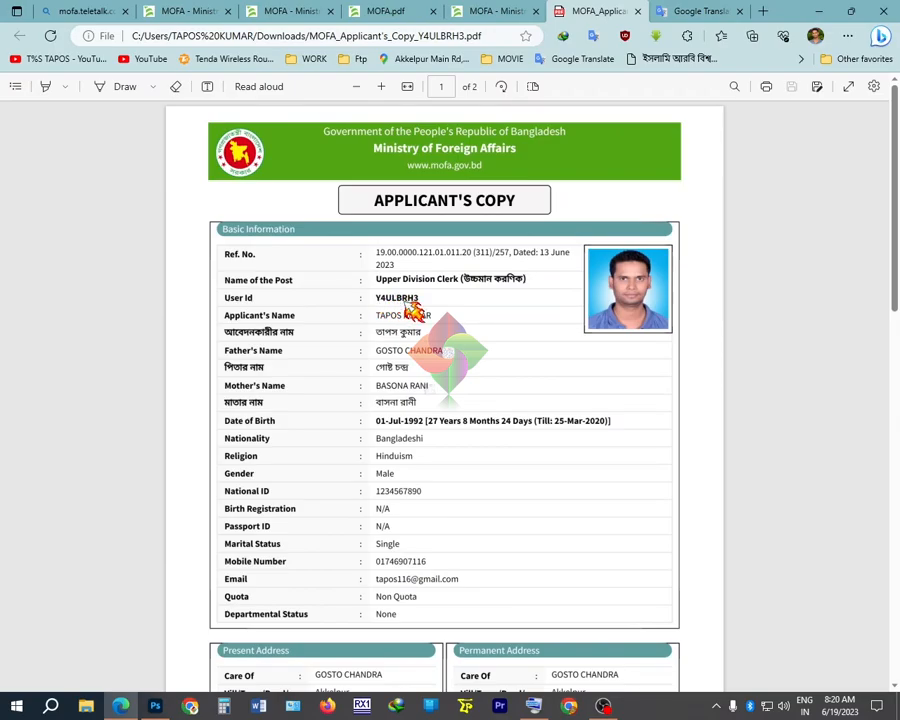
{"action": "scroll", "coordinate": [440, 355], "scroll_direction": "down", "scroll_amount": 15}
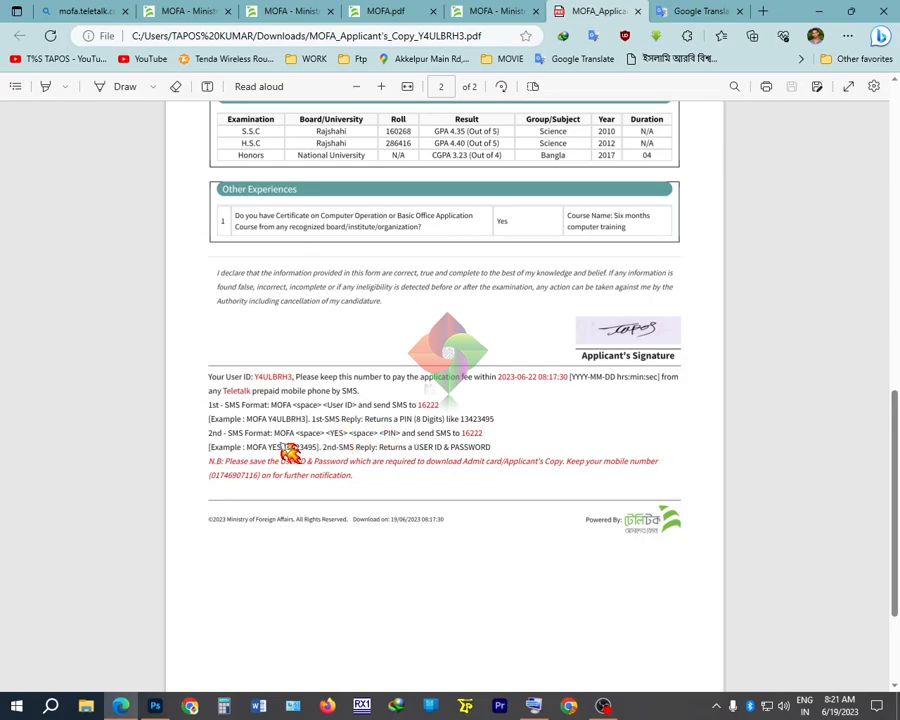
{"action": "scroll", "coordinate": [340, 432], "scroll_direction": "up", "scroll_amount": 5}
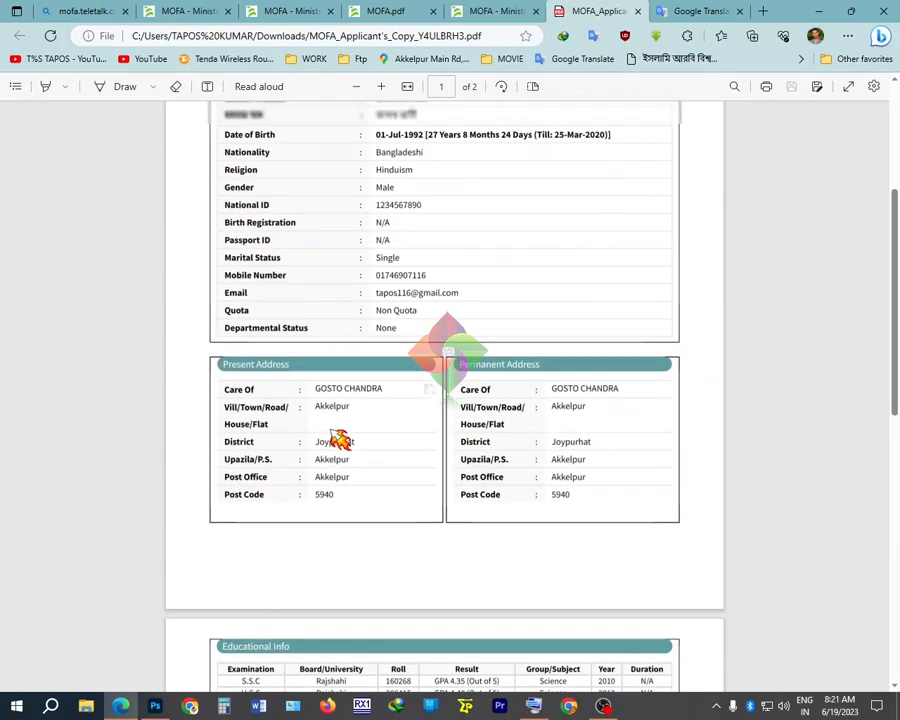
{"action": "scroll", "coordinate": [340, 438], "scroll_direction": "up", "scroll_amount": 3}
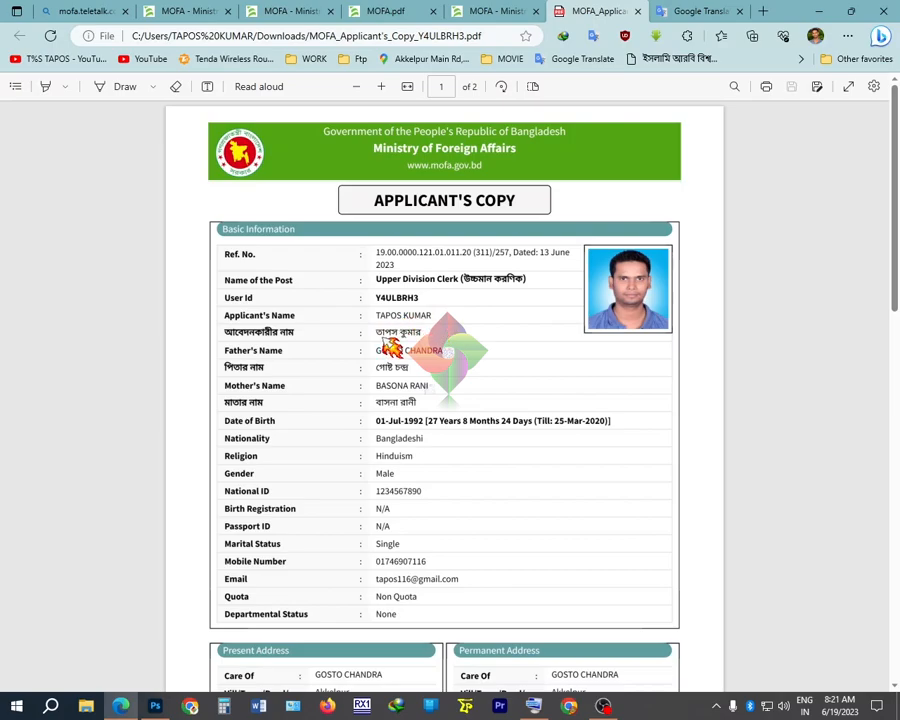
{"action": "scroll", "coordinate": [436, 386], "scroll_direction": "down", "scroll_amount": 5}
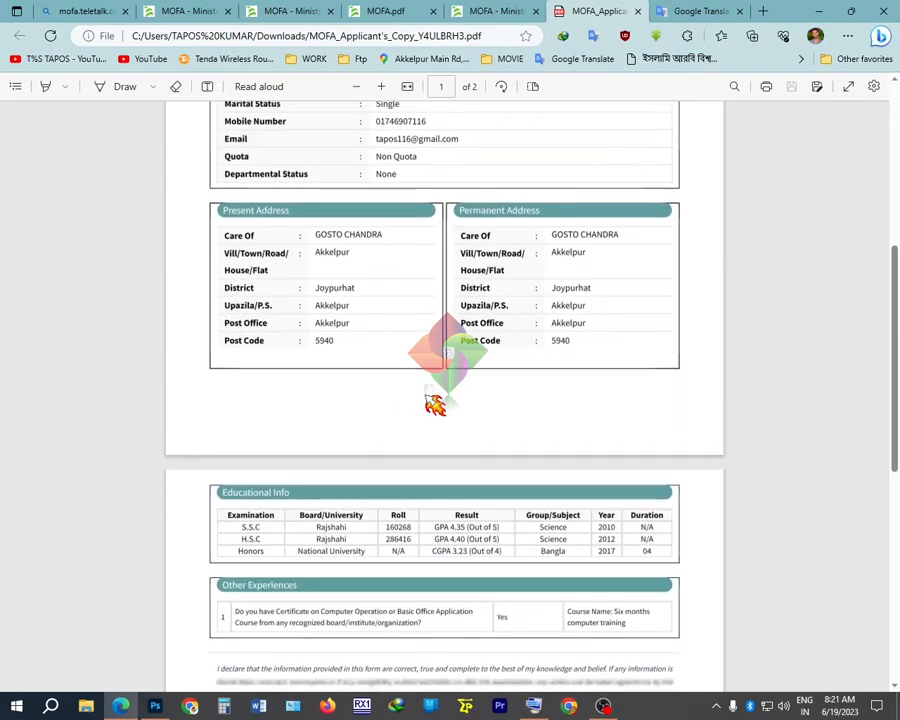
{"action": "scroll", "coordinate": [434, 403], "scroll_direction": "down", "scroll_amount": 6}
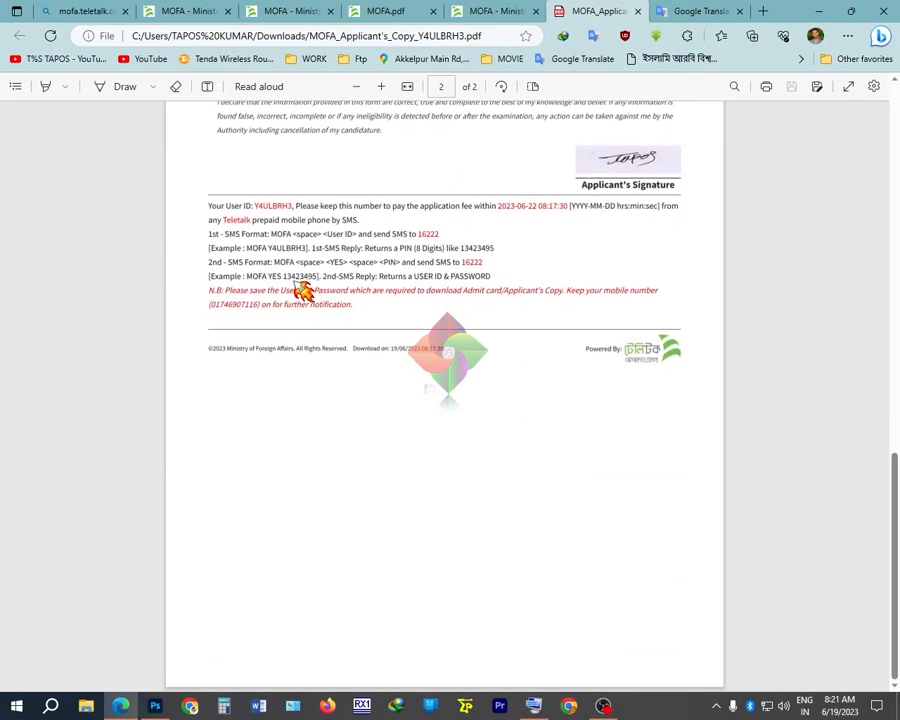